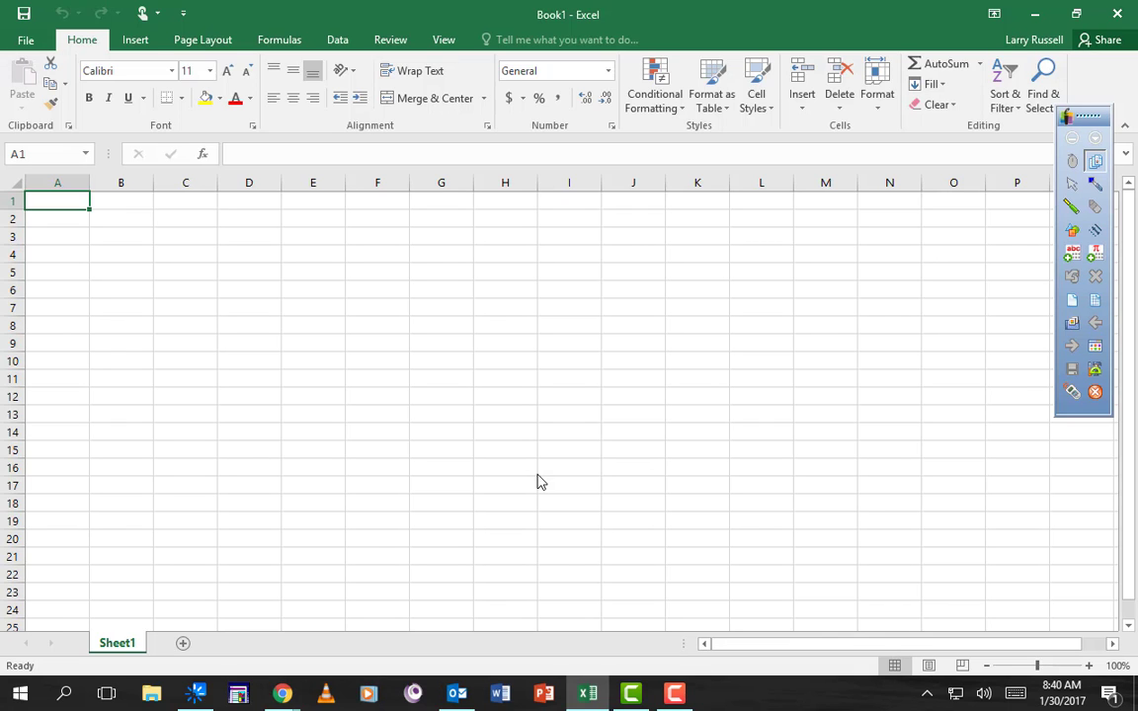
# Step: Open a blank WorkSpace annotation page and handwrite 175,000 with the 4% rate noted apart from it
pyautogui.click(1072, 299)
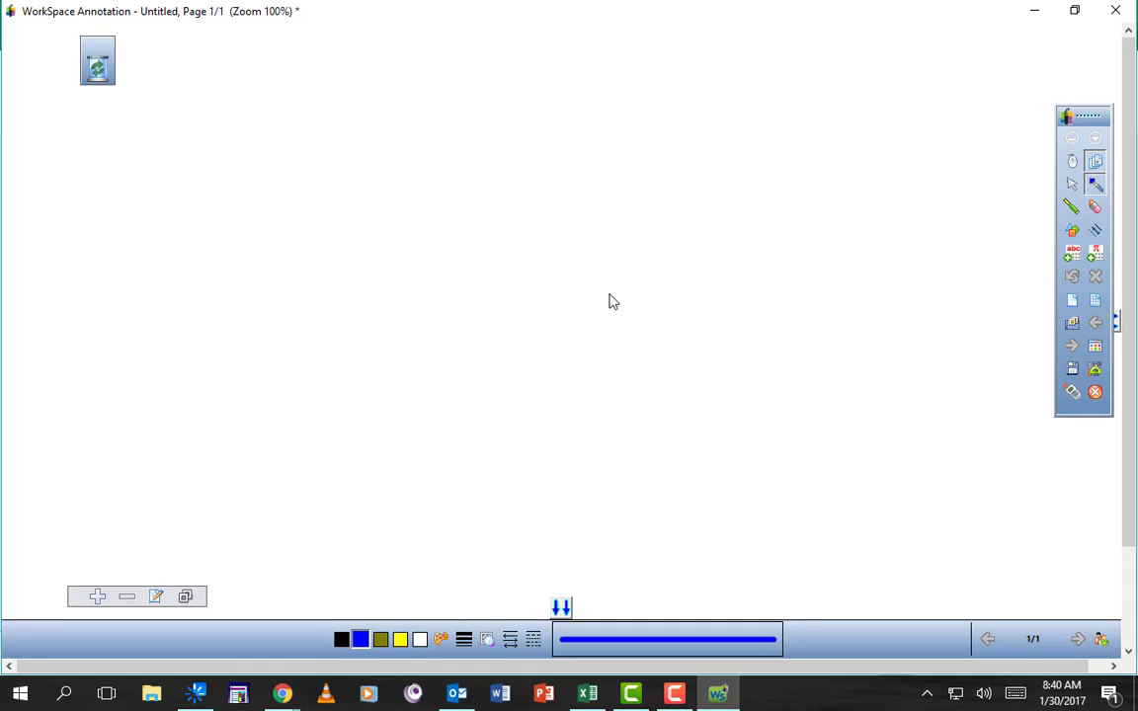
pyautogui.click(667, 286)
pyautogui.moveTo(310, 100)
pyautogui.mouseDown()
pyautogui.moveTo(316, 138)
pyautogui.moveTo(347, 130)
pyautogui.mouseUp()
pyautogui.moveTo(391, 95)
pyautogui.mouseDown()
pyautogui.moveTo(367, 128)
pyautogui.moveTo(402, 136)
pyautogui.mouseUp()
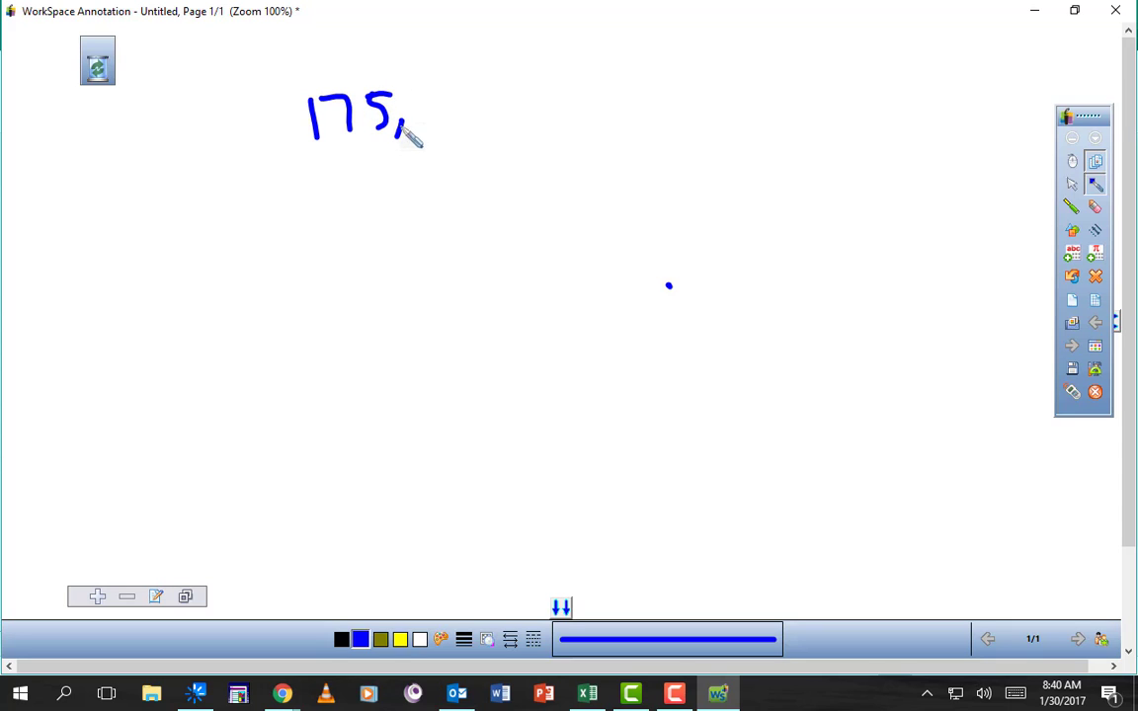
pyautogui.moveTo(435, 99)
pyautogui.mouseDown()
pyautogui.moveTo(432, 127)
pyautogui.moveTo(449, 107)
pyautogui.moveTo(499, 103)
pyautogui.moveTo(485, 100)
pyautogui.mouseUp()
pyautogui.moveTo(744, 30)
pyautogui.mouseDown()
pyautogui.moveTo(750, 49)
pyautogui.moveTo(774, 49)
pyautogui.mouseUp()
pyautogui.moveTo(776, 30)
pyautogui.mouseDown()
pyautogui.moveTo(778, 77)
pyautogui.moveTo(790, 33)
pyautogui.moveTo(795, 71)
pyautogui.moveTo(828, 61)
pyautogui.mouseUp()
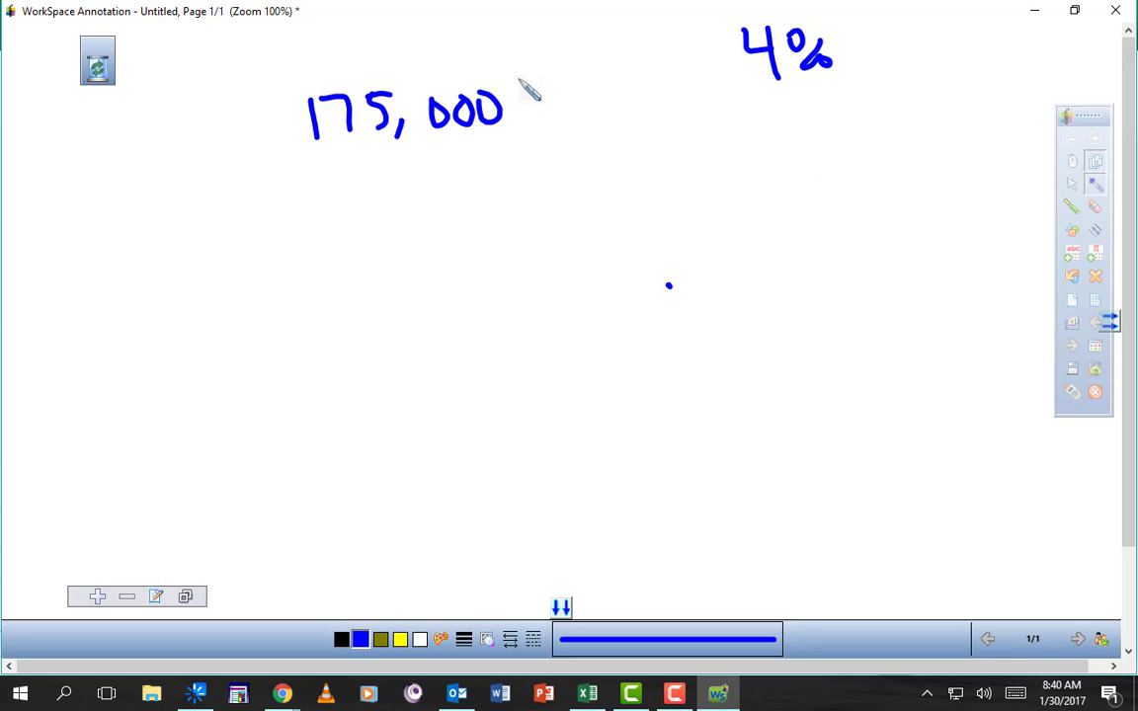
# Step: Complete the handwritten numerator with the factor (.04/12) after 175,000 and draw the fraction bar beneath it
pyautogui.moveTo(527, 69); pyautogui.dragTo(543, 145)
pyautogui.click(550, 89)
pyautogui.moveTo(567, 75); pyautogui.dragTo(597, 83)
pyautogui.moveTo(593, 65)
pyautogui.mouseDown()
pyautogui.moveTo(604, 131)
pyautogui.moveTo(572, 141)
pyautogui.moveTo(632, 124)
pyautogui.moveTo(620, 144)
pyautogui.mouseUp()
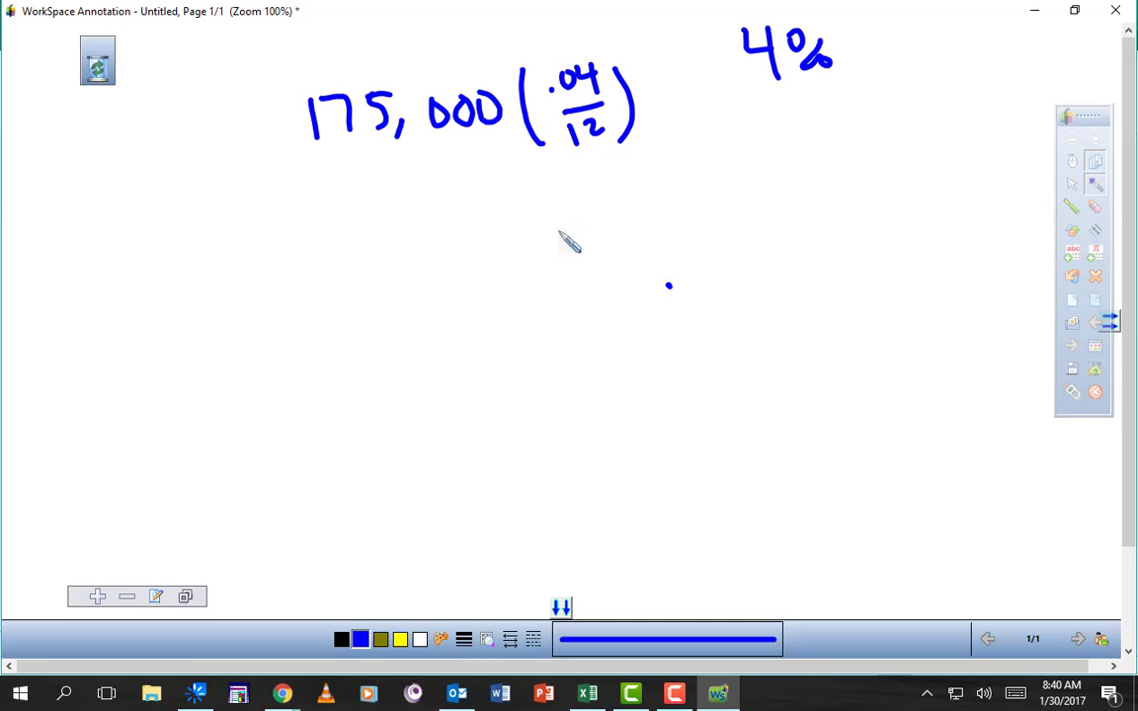
pyautogui.moveTo(282, 180); pyautogui.dragTo(660, 160)
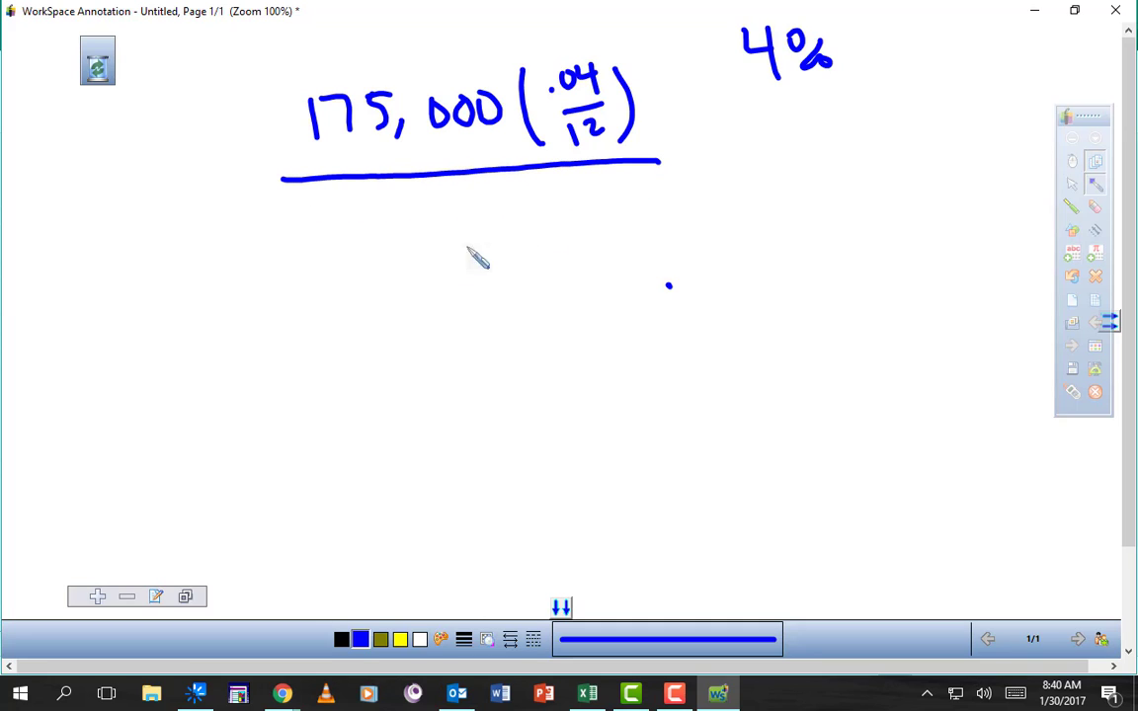
# Step: Handwrite the denominator 1 - (1 + .04/12) with the exponent -360 below the fraction bar
pyautogui.moveTo(322, 199)
pyautogui.mouseDown()
pyautogui.moveTo(334, 241)
pyautogui.moveTo(370, 218)
pyautogui.moveTo(415, 241)
pyautogui.mouseUp()
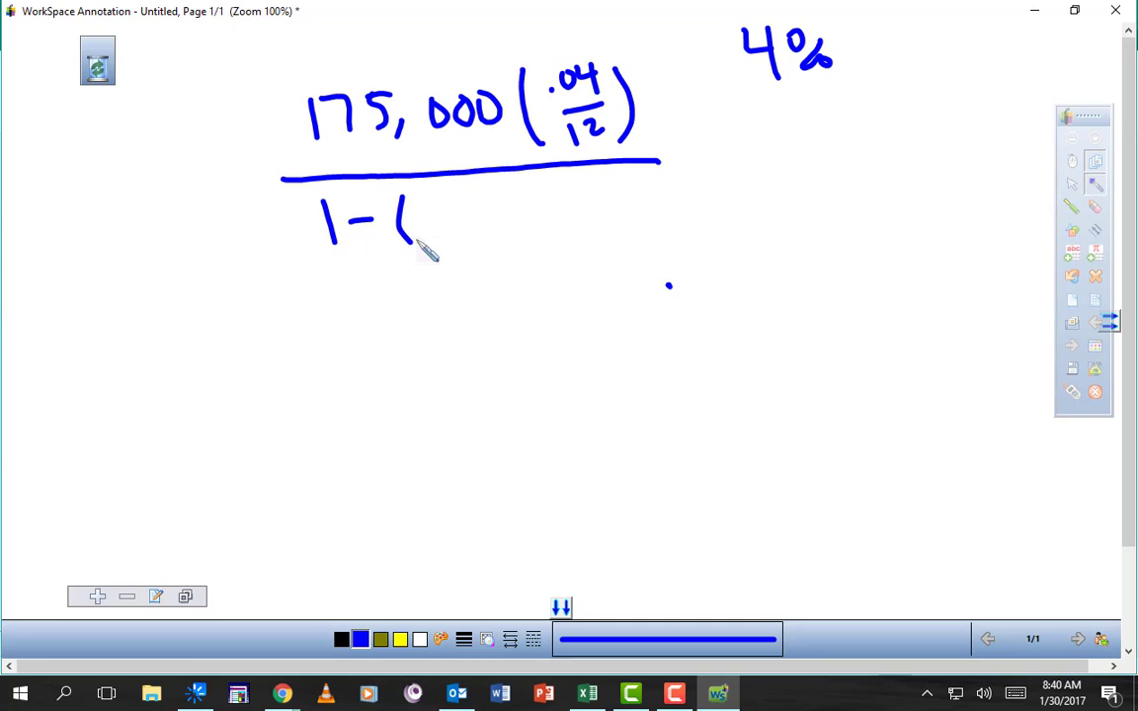
pyautogui.moveTo(420, 198)
pyautogui.mouseDown()
pyautogui.moveTo(421, 234)
pyautogui.moveTo(464, 214)
pyautogui.mouseUp()
pyautogui.moveTo(453, 203); pyautogui.dragTo(455, 233)
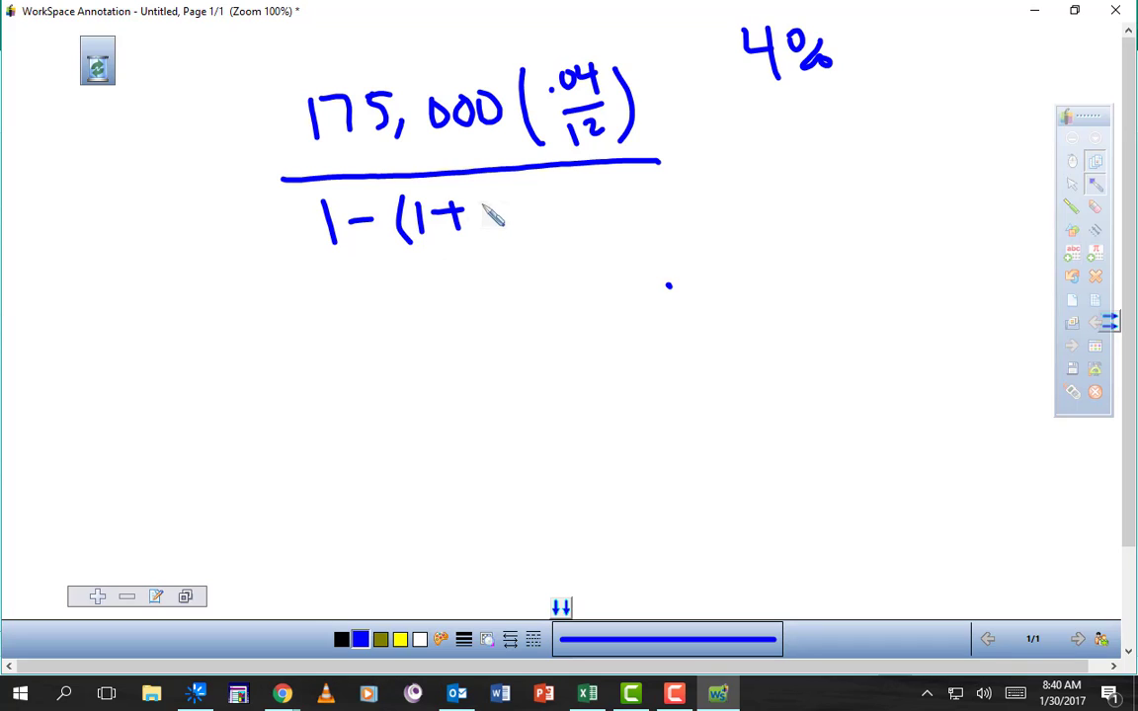
pyautogui.click(482, 203)
pyautogui.moveTo(499, 191)
pyautogui.mouseDown()
pyautogui.moveTo(531, 207)
pyautogui.moveTo(503, 243)
pyautogui.moveTo(535, 243)
pyautogui.mouseUp()
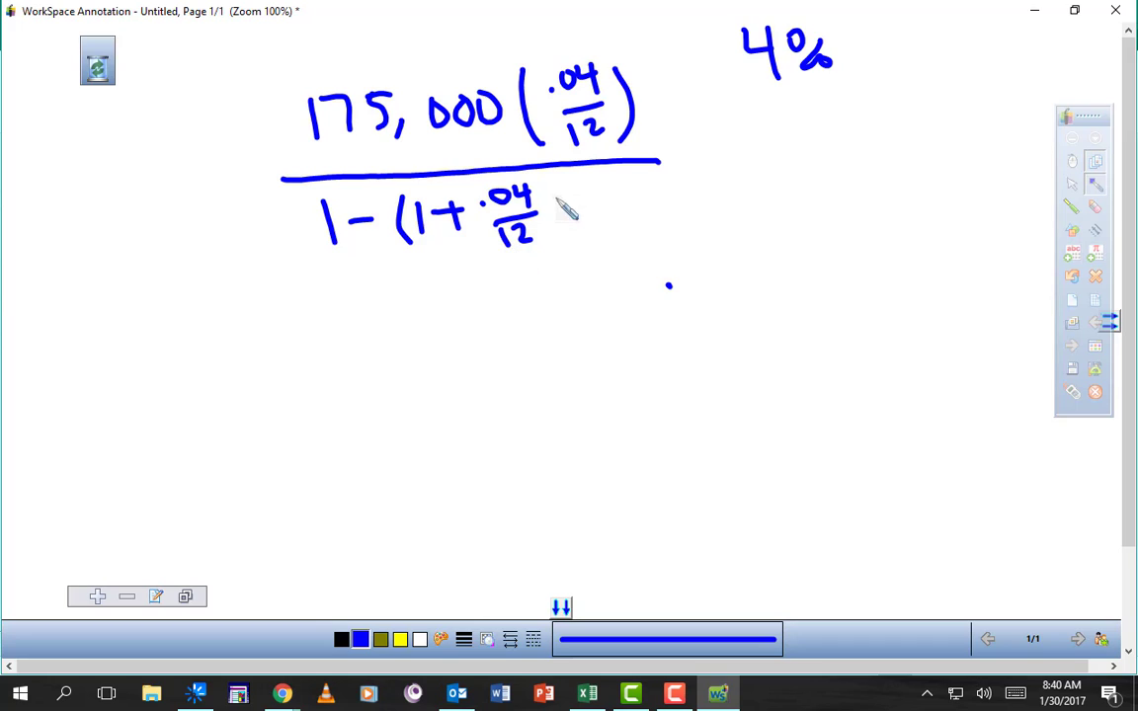
pyautogui.moveTo(559, 188); pyautogui.dragTo(565, 247)
pyautogui.moveTo(572, 193)
pyautogui.mouseDown()
pyautogui.moveTo(648, 183)
pyautogui.moveTo(637, 175)
pyautogui.mouseUp()
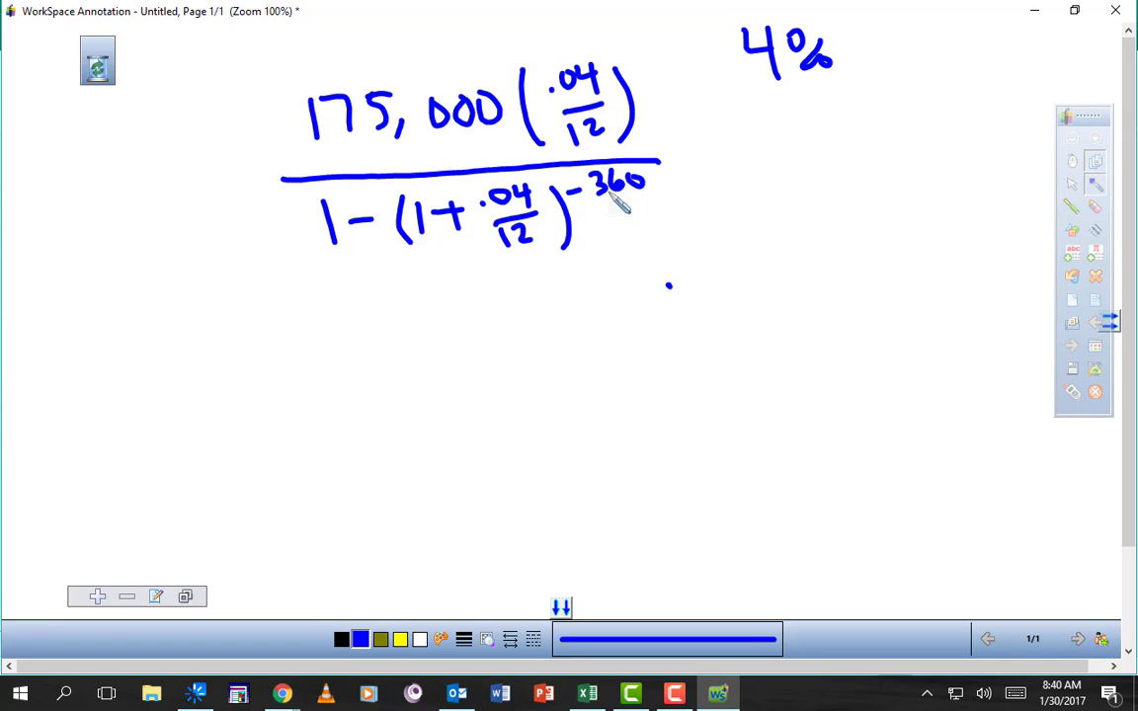
# Step: Handwrite R = in front of the fraction and the result R = 835.48 below the formula
pyautogui.moveTo(210, 185)
pyautogui.mouseDown()
pyautogui.moveTo(238, 183)
pyautogui.moveTo(240, 195)
pyautogui.mouseUp()
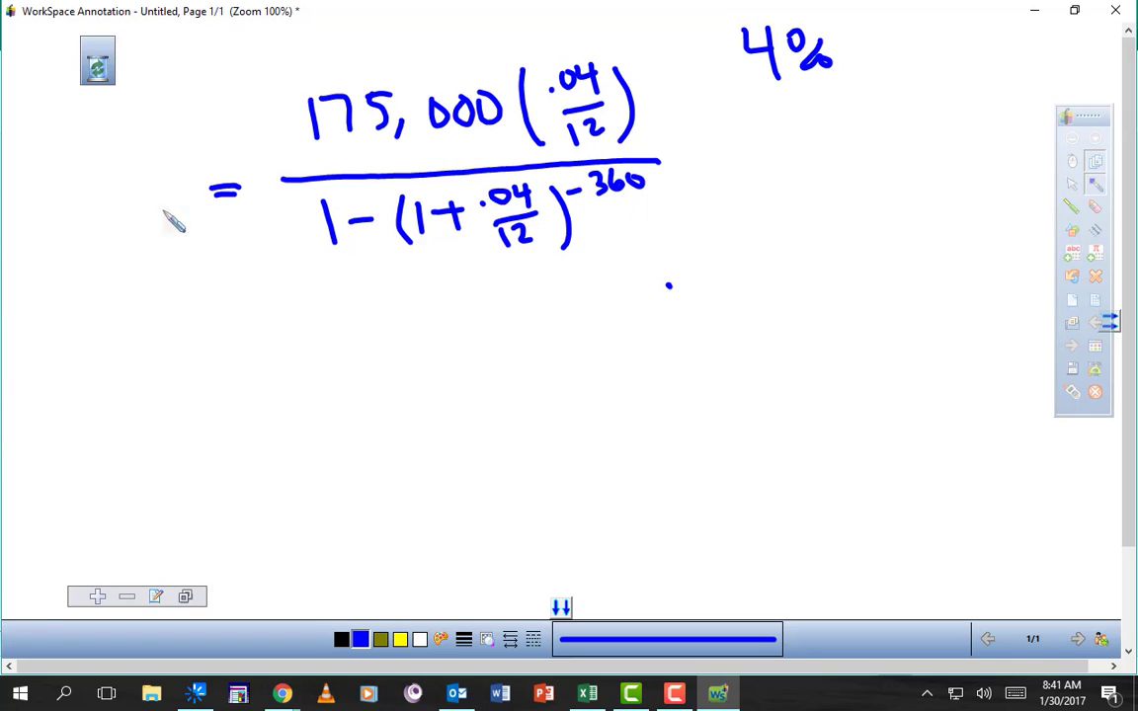
pyautogui.moveTo(143, 162)
pyautogui.mouseDown()
pyautogui.moveTo(148, 213)
pyautogui.moveTo(174, 219)
pyautogui.mouseUp()
pyautogui.moveTo(176, 333)
pyautogui.mouseDown()
pyautogui.moveTo(181, 387)
pyautogui.moveTo(210, 385)
pyautogui.moveTo(257, 348)
pyautogui.moveTo(261, 364)
pyautogui.moveTo(310, 341)
pyautogui.moveTo(358, 357)
pyautogui.moveTo(342, 375)
pyautogui.moveTo(385, 337)
pyautogui.moveTo(355, 373)
pyautogui.mouseUp()
pyautogui.click(400, 362)
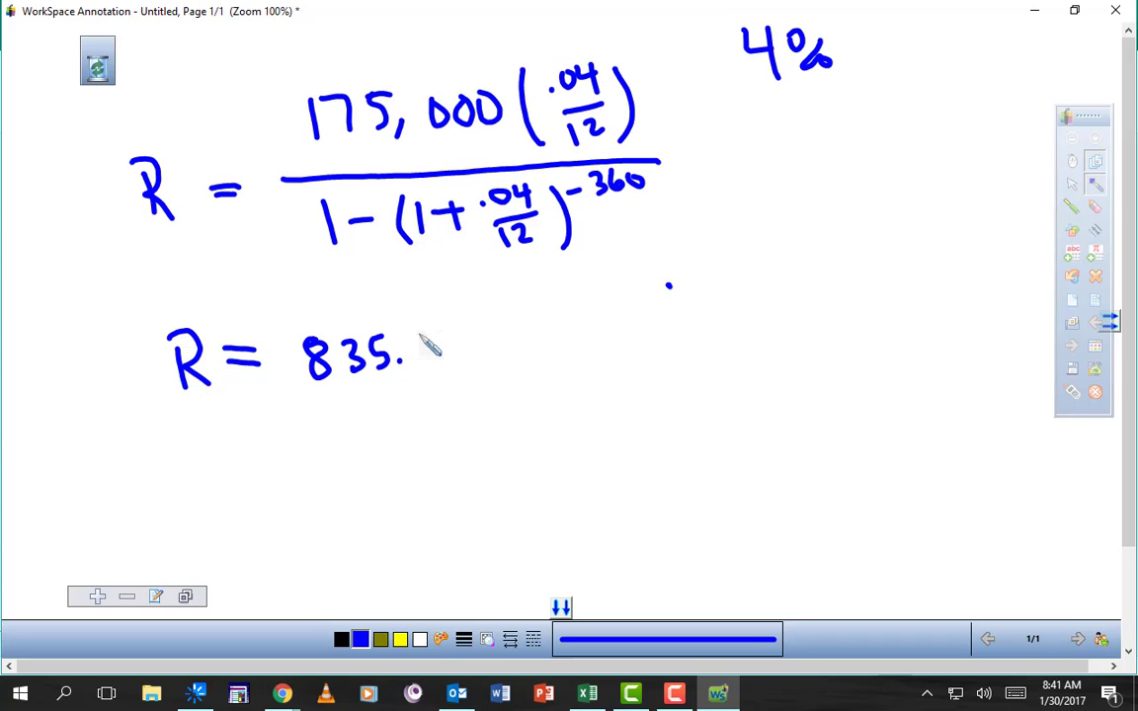
pyautogui.moveTo(427, 328)
pyautogui.mouseDown()
pyautogui.moveTo(443, 354)
pyautogui.moveTo(434, 366)
pyautogui.moveTo(468, 329)
pyautogui.mouseUp()
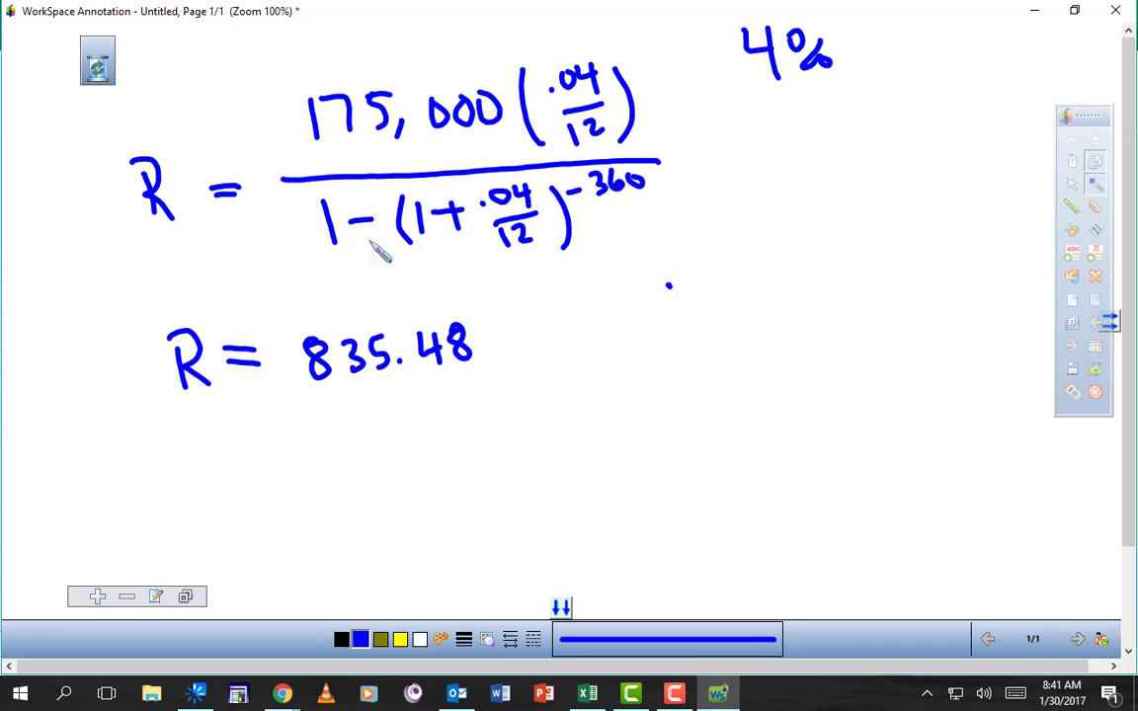
# Step: Underline 175,000 with an arrow pointing at it, and handwrite the multiplication 1800 x 140 beside the formula
pyautogui.moveTo(306, 158)
pyautogui.mouseDown()
pyautogui.moveTo(494, 144)
pyautogui.moveTo(351, 170)
pyautogui.moveTo(445, 137)
pyautogui.moveTo(291, 158)
pyautogui.mouseUp()
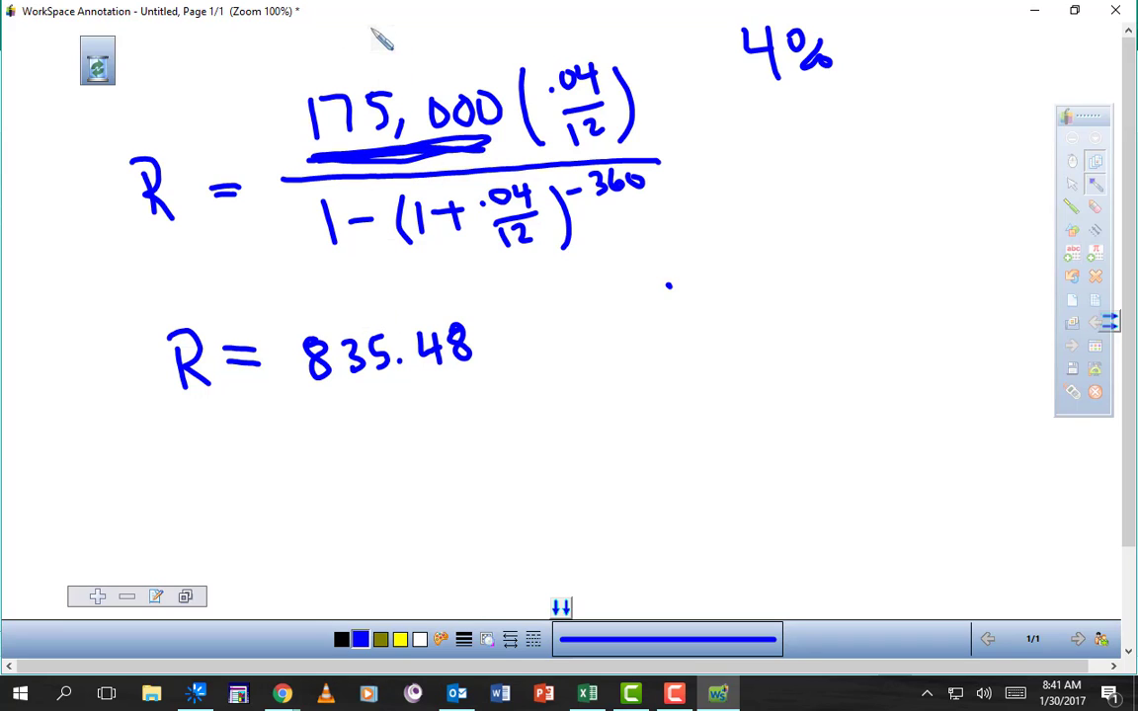
pyautogui.moveTo(372, 28)
pyautogui.mouseDown()
pyautogui.moveTo(376, 74)
pyautogui.moveTo(389, 60)
pyautogui.mouseUp()
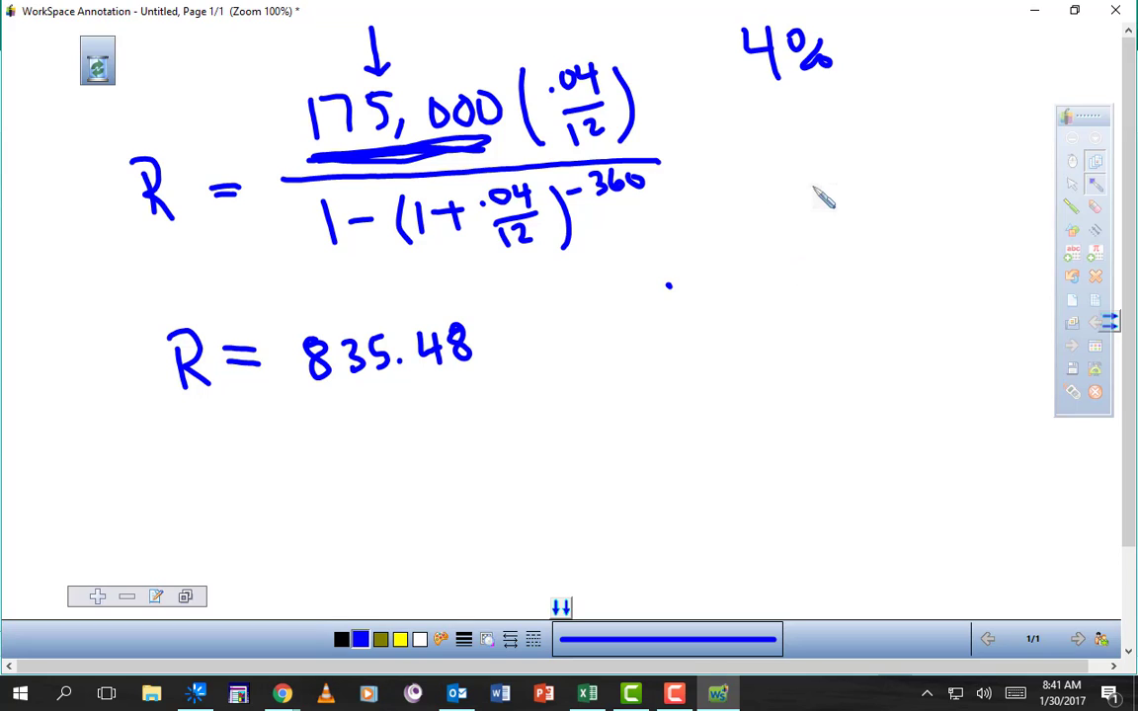
pyautogui.moveTo(818, 198)
pyautogui.mouseDown()
pyautogui.moveTo(795, 215)
pyautogui.moveTo(853, 182)
pyautogui.mouseUp()
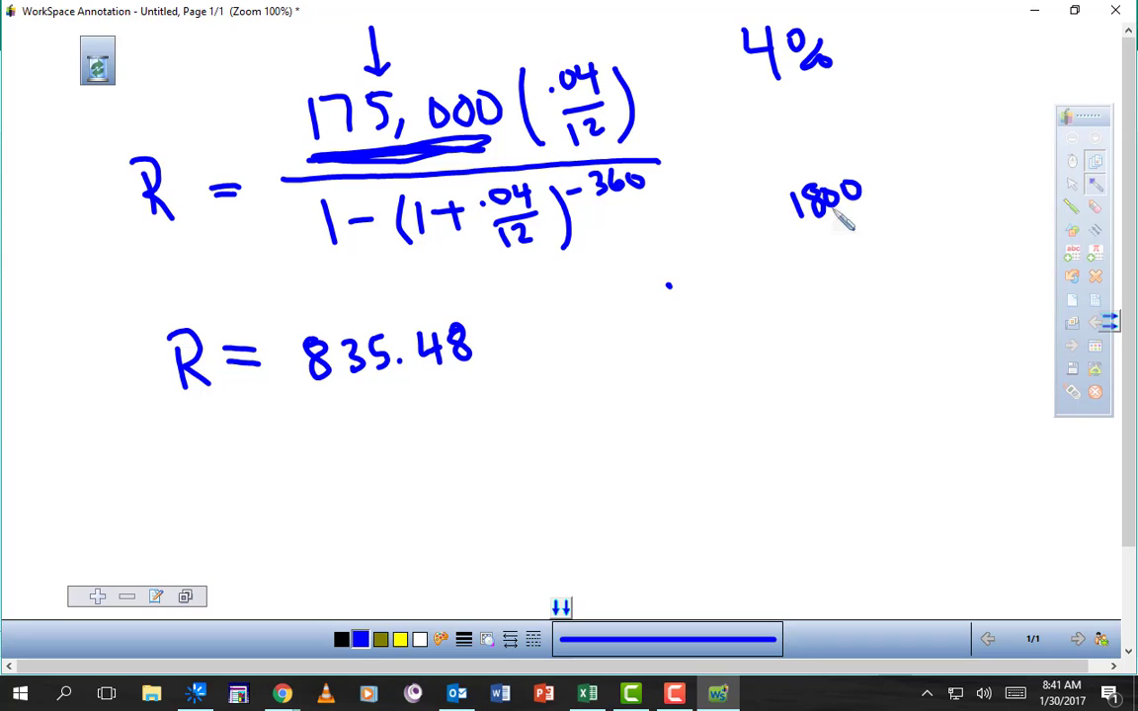
pyautogui.moveTo(794, 243); pyautogui.dragTo(815, 265)
pyautogui.moveTo(818, 241)
pyautogui.mouseDown()
pyautogui.moveTo(788, 267)
pyautogui.moveTo(859, 247)
pyautogui.moveTo(849, 259)
pyautogui.mouseUp()
pyautogui.moveTo(869, 226); pyautogui.dragTo(871, 228)
pyautogui.moveTo(790, 301); pyautogui.dragTo(913, 261)
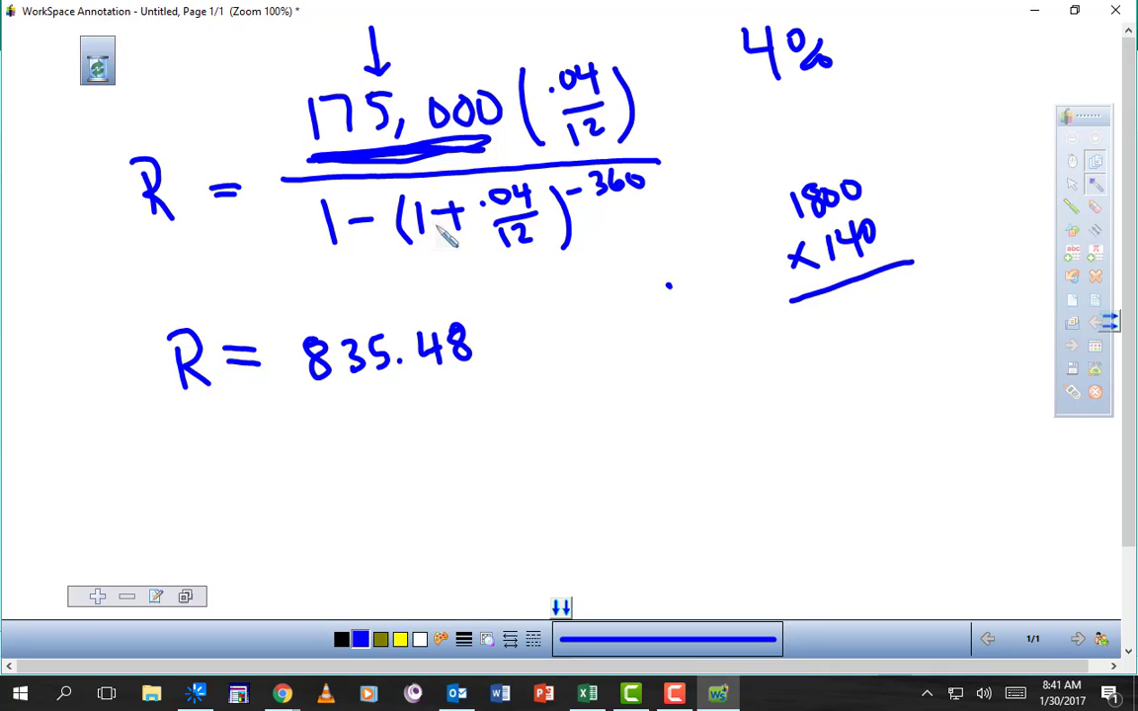
# Step: Add a dollar sign to the handwritten result 835.48 and circle the whole R = line
pyautogui.moveTo(285, 332)
pyautogui.mouseDown()
pyautogui.moveTo(259, 348)
pyautogui.moveTo(286, 368)
pyautogui.mouseUp()
pyautogui.moveTo(192, 417)
pyautogui.mouseDown()
pyautogui.moveTo(318, 420)
pyautogui.moveTo(528, 325)
pyautogui.moveTo(177, 286)
pyautogui.moveTo(183, 373)
pyautogui.moveTo(201, 405)
pyautogui.mouseUp()
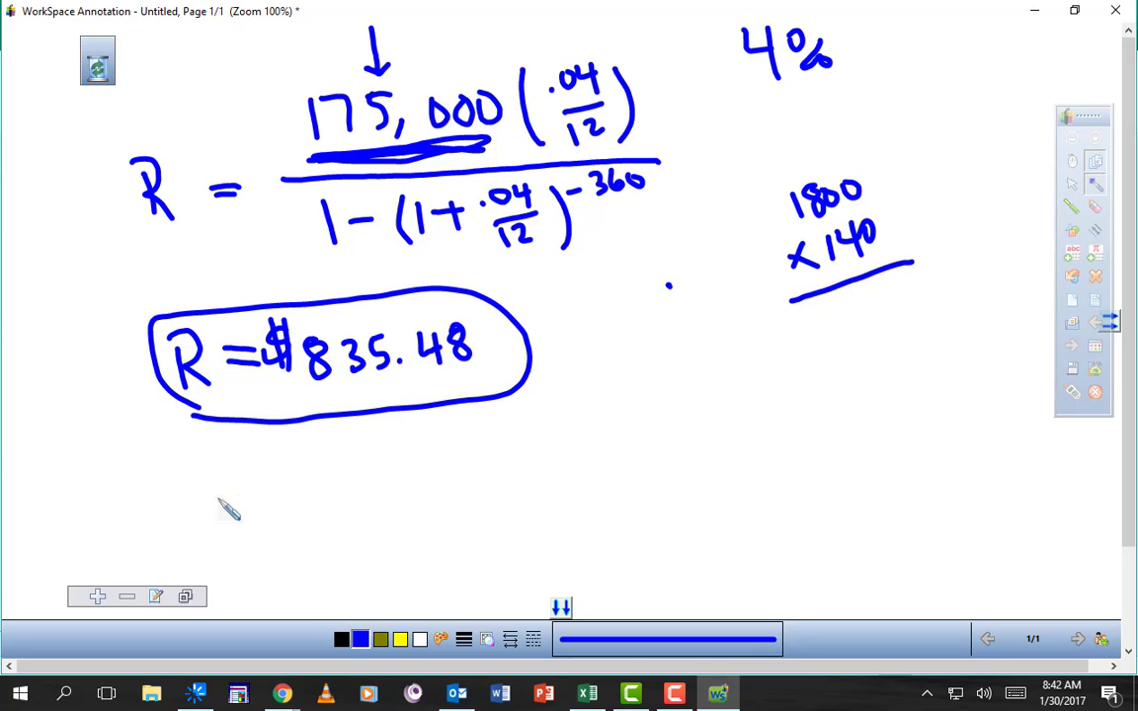
# Step: Switch to the Excel workbook, enter the headings Payment, Interest, Principal and Balance in B1:E1, and center cells A1:E1
pyautogui.click(1072, 161)
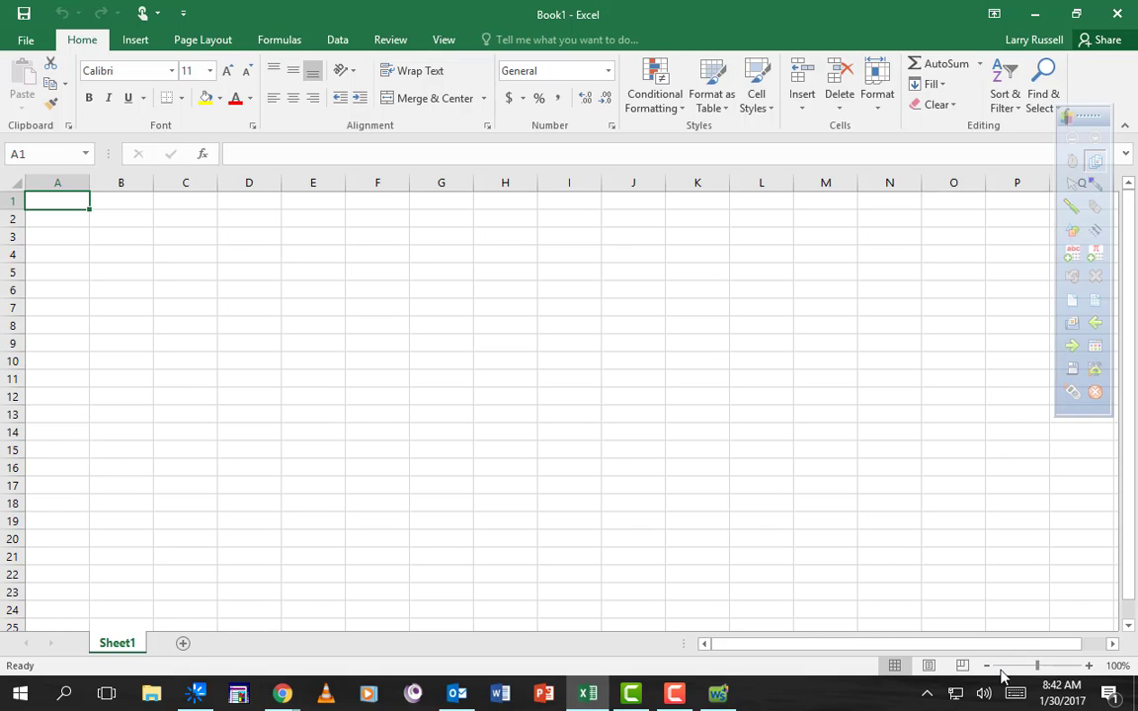
pyautogui.click(100, 197)
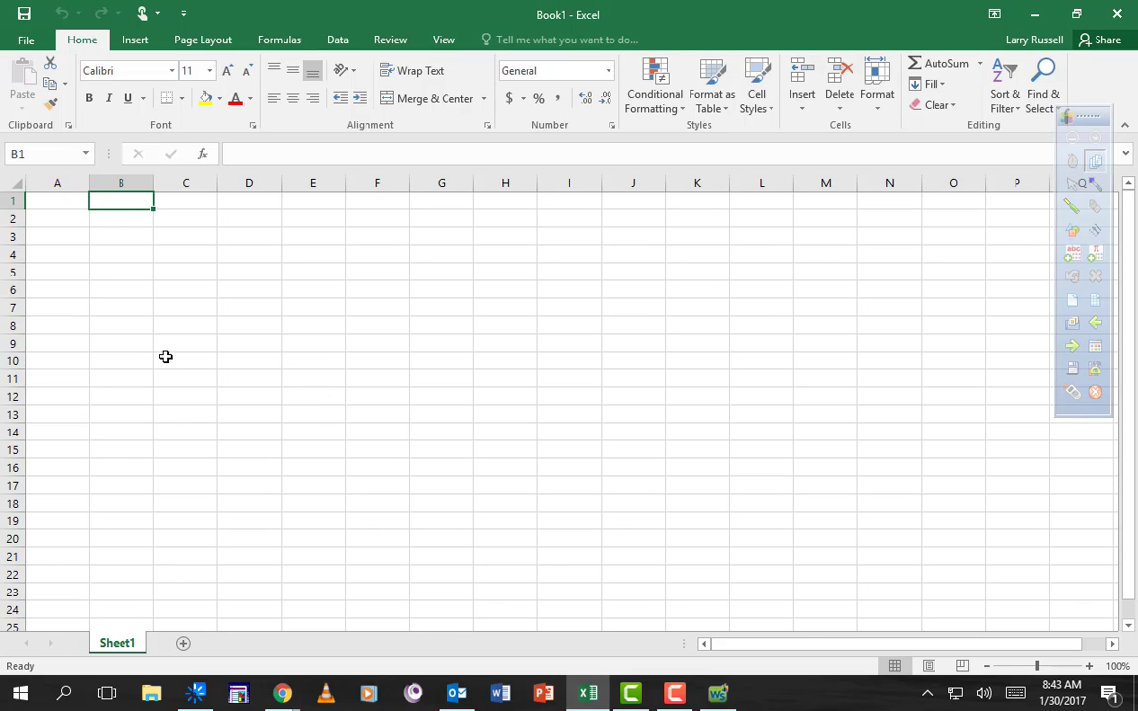
pyautogui.write('Payment')
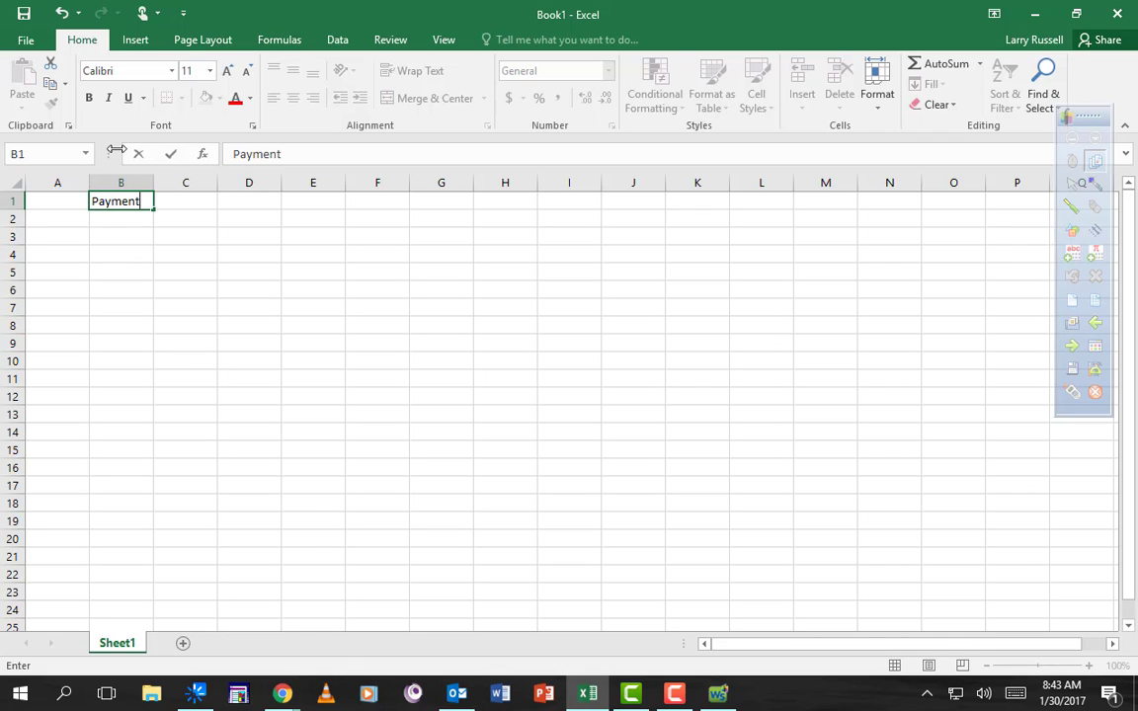
pyautogui.click(180, 203)
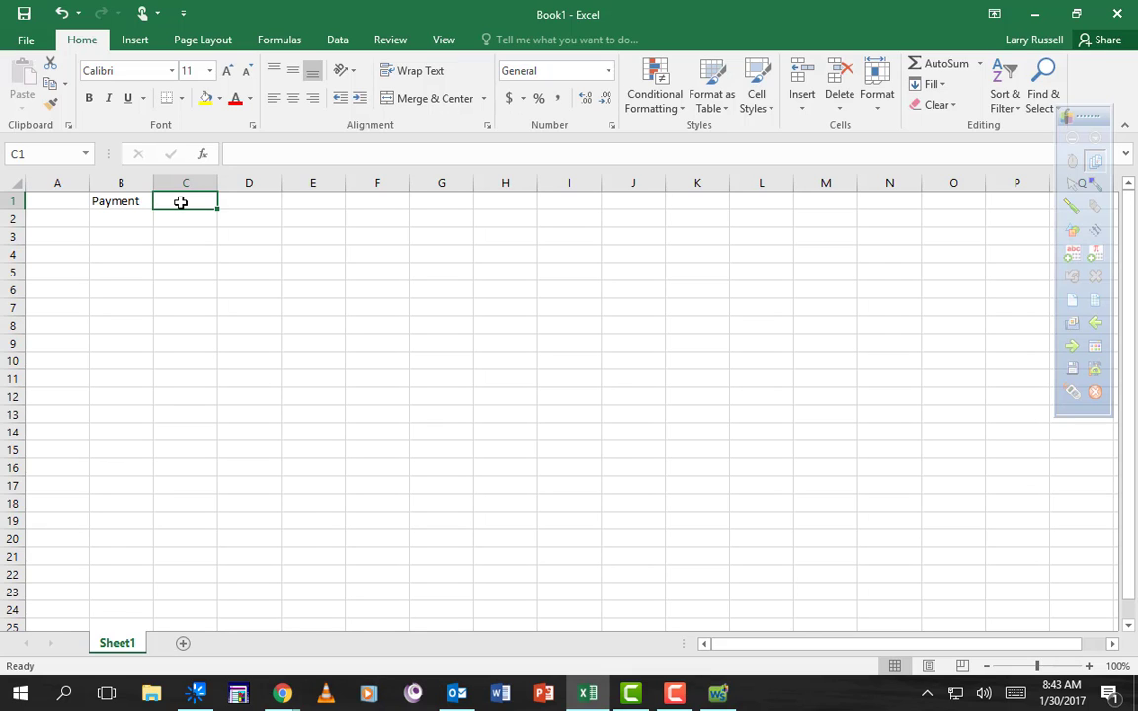
pyautogui.write('Interest')
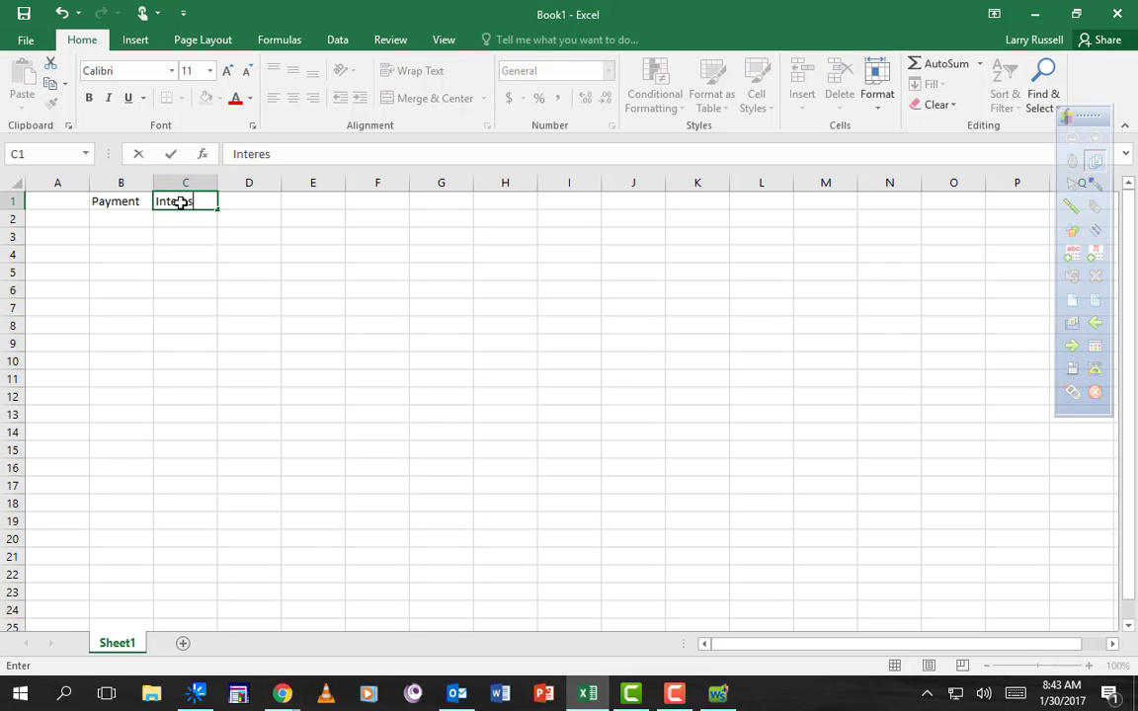
pyautogui.click(254, 201)
pyautogui.write('Principal')
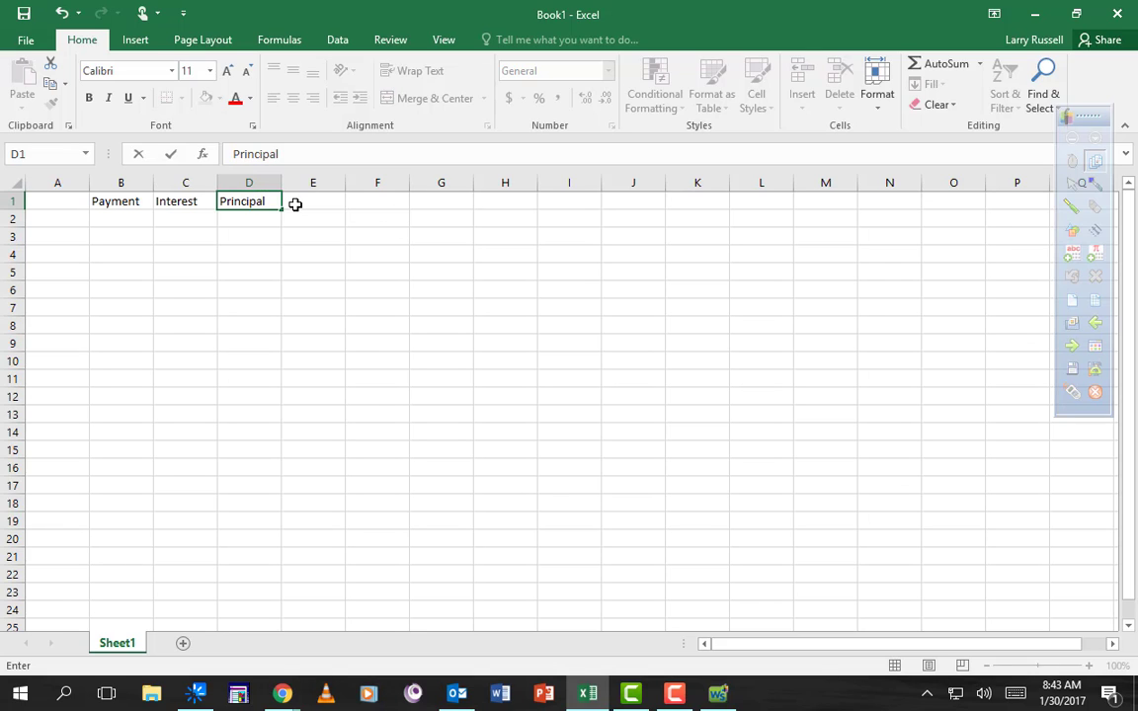
pyautogui.click(295, 203)
pyautogui.write('B')
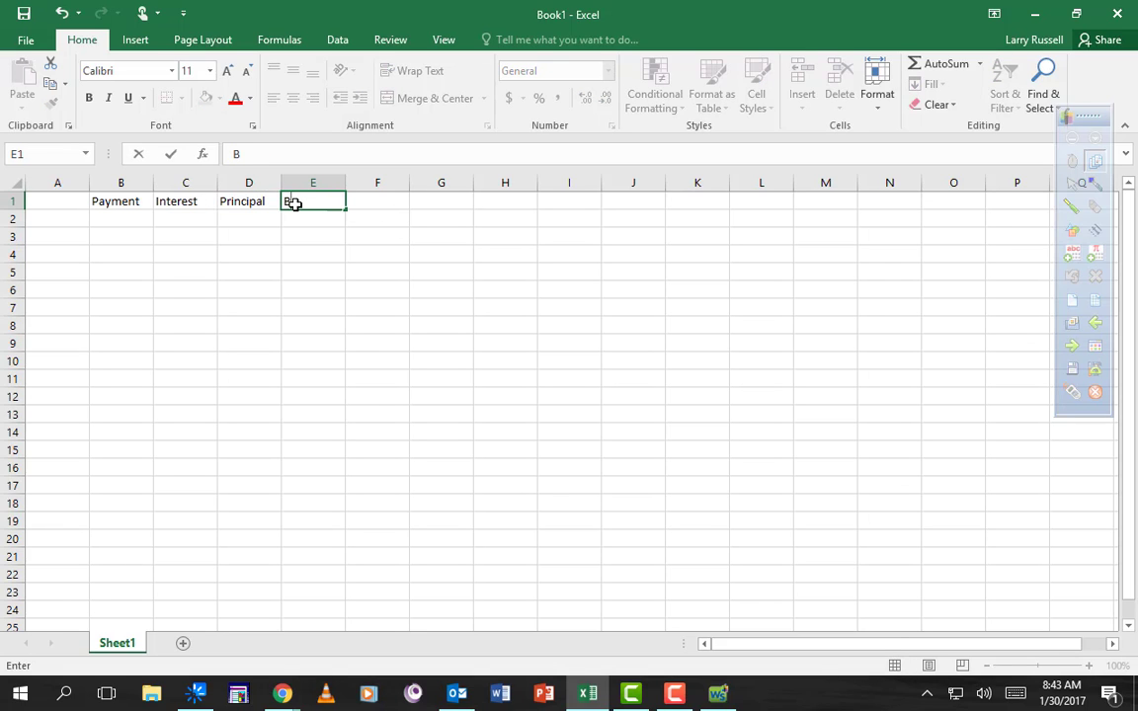
pyautogui.write('alance')
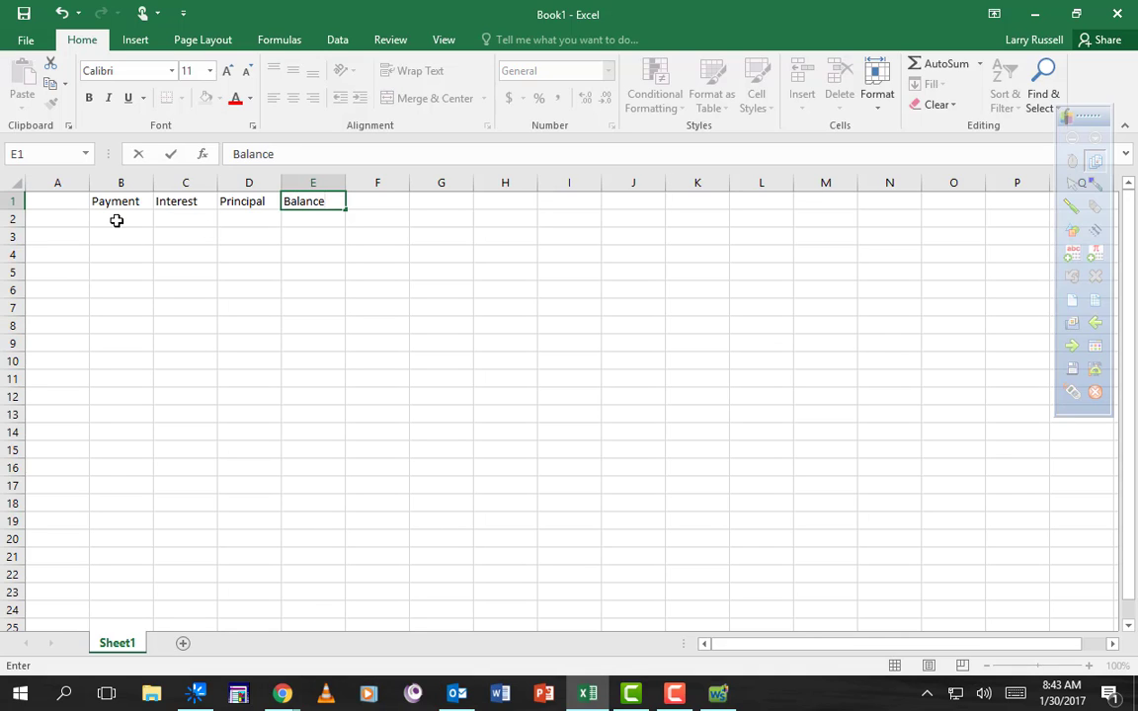
pyautogui.moveTo(74, 201); pyautogui.dragTo(338, 207)
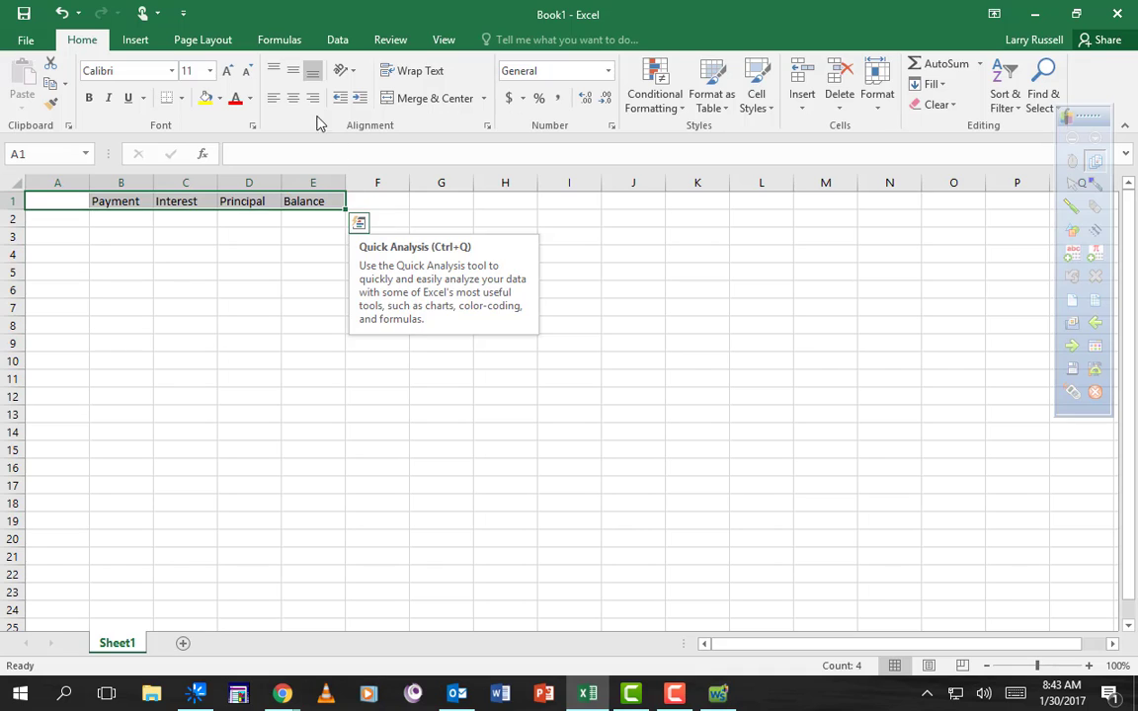
pyautogui.click(293, 98)
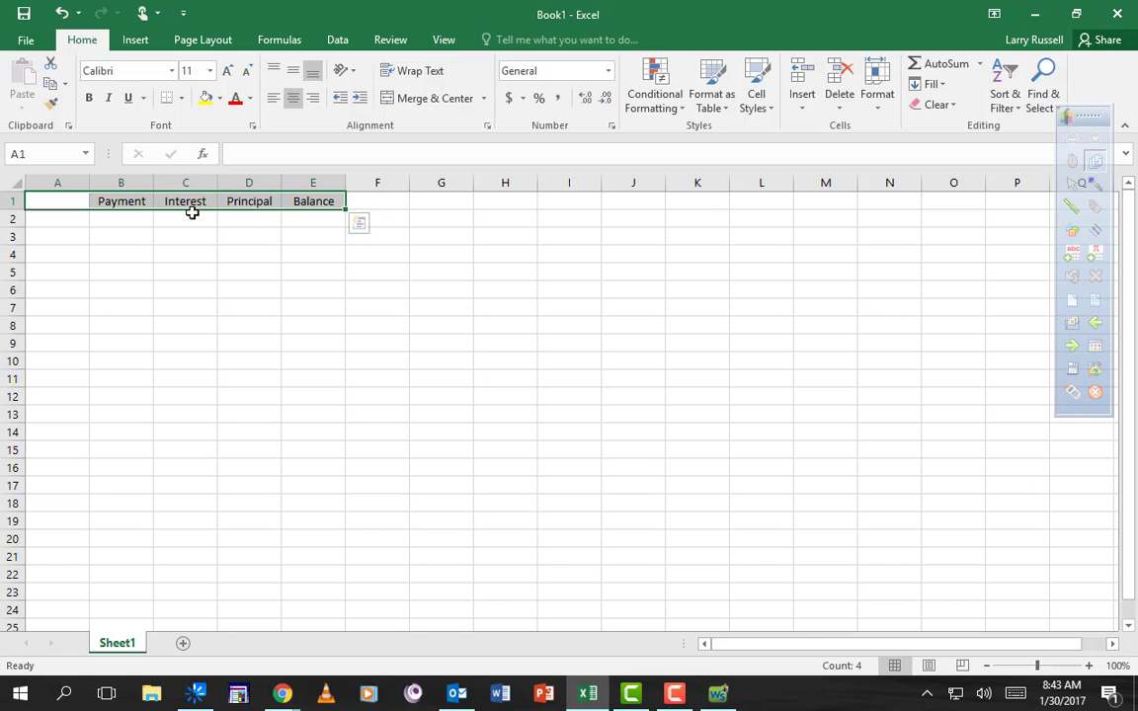
# Step: Enter the starting balance 175000 in cell E2
pyautogui.click(307, 220)
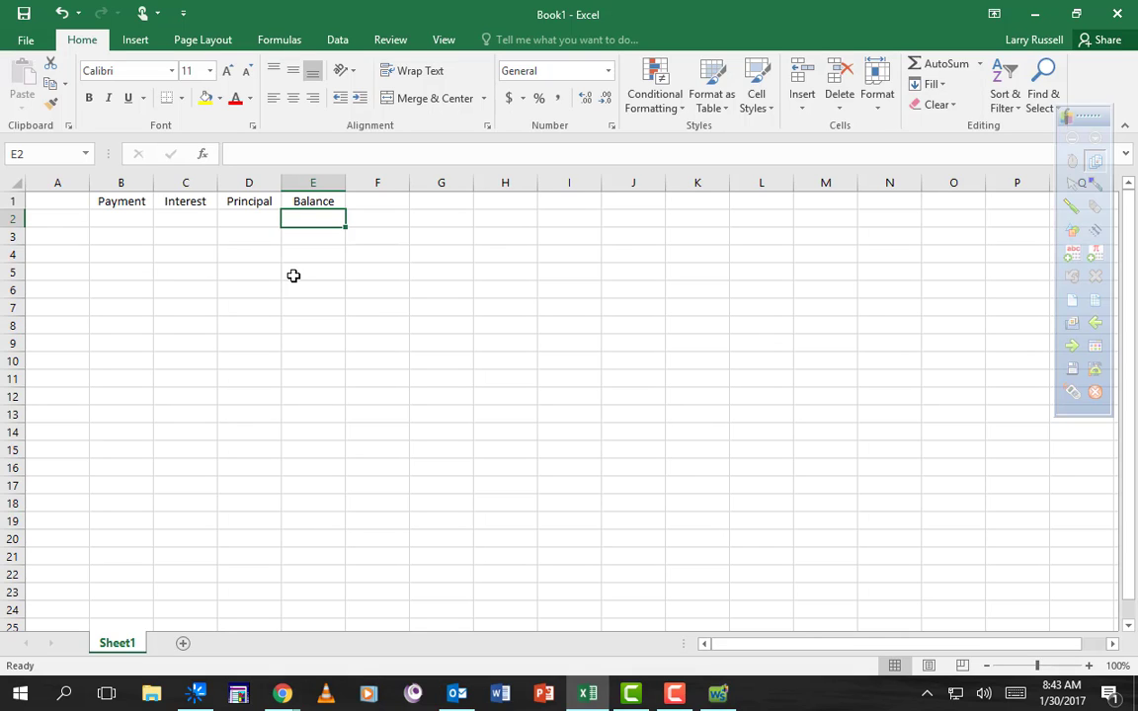
pyautogui.write('1')
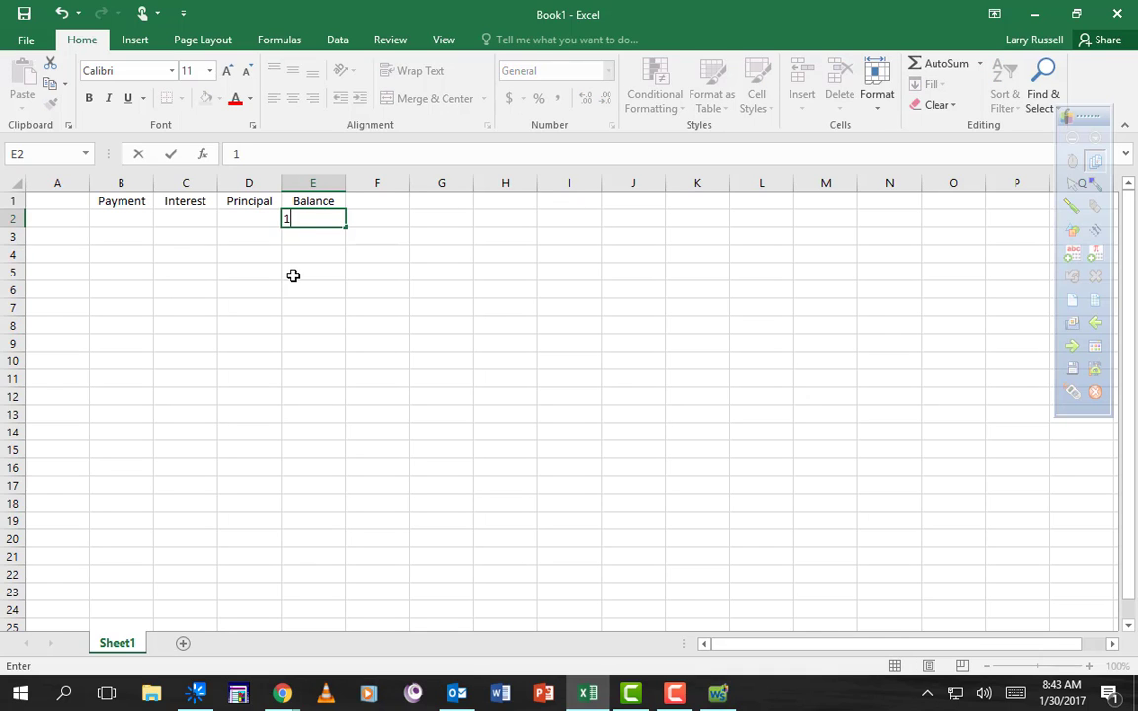
pyautogui.write('75000')
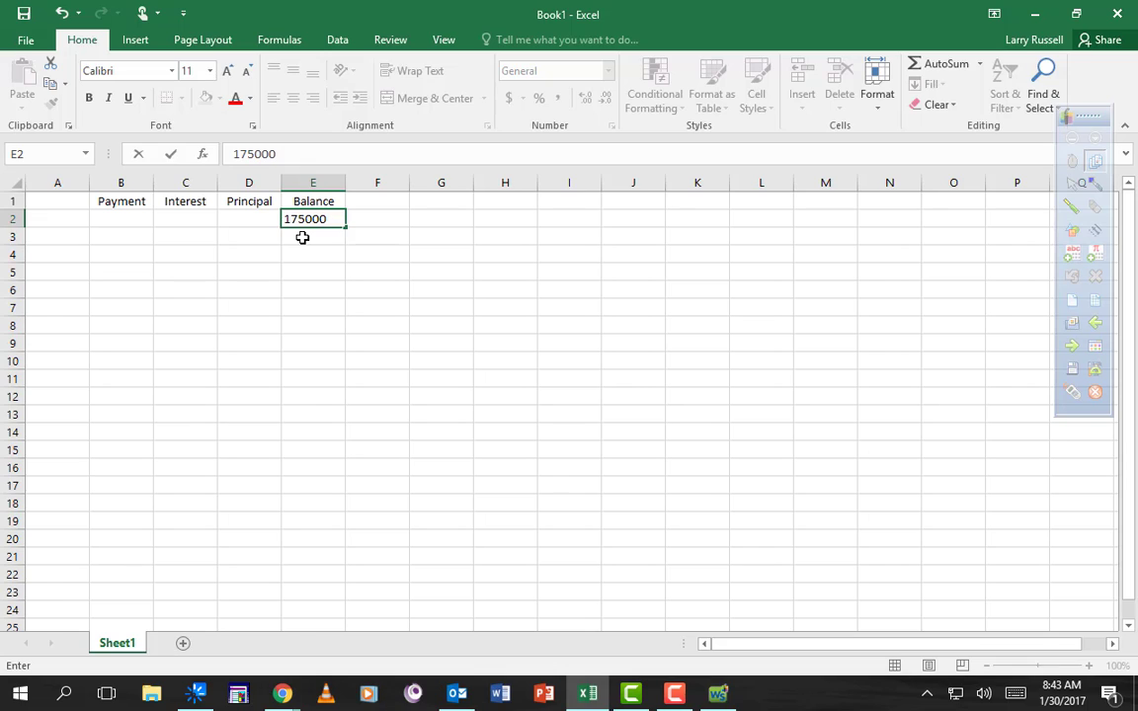
pyautogui.press('Return')
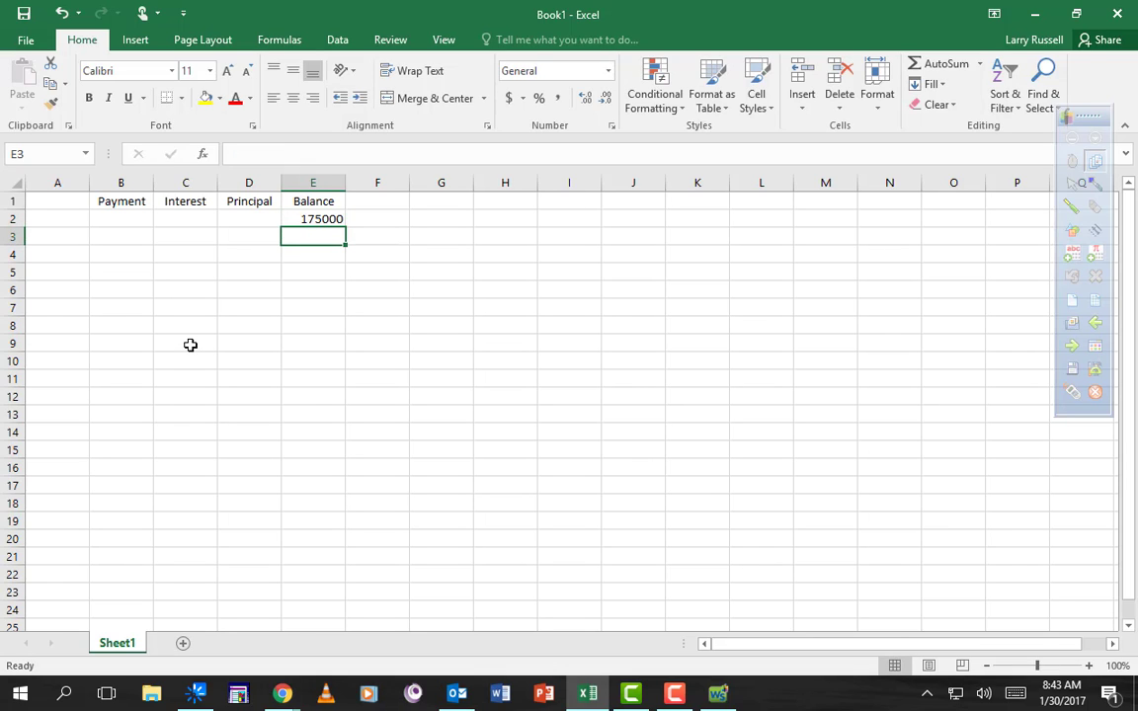
# Step: Enter the payment numbers 1 and 2 in cells A3 and A4
pyautogui.click(54, 235)
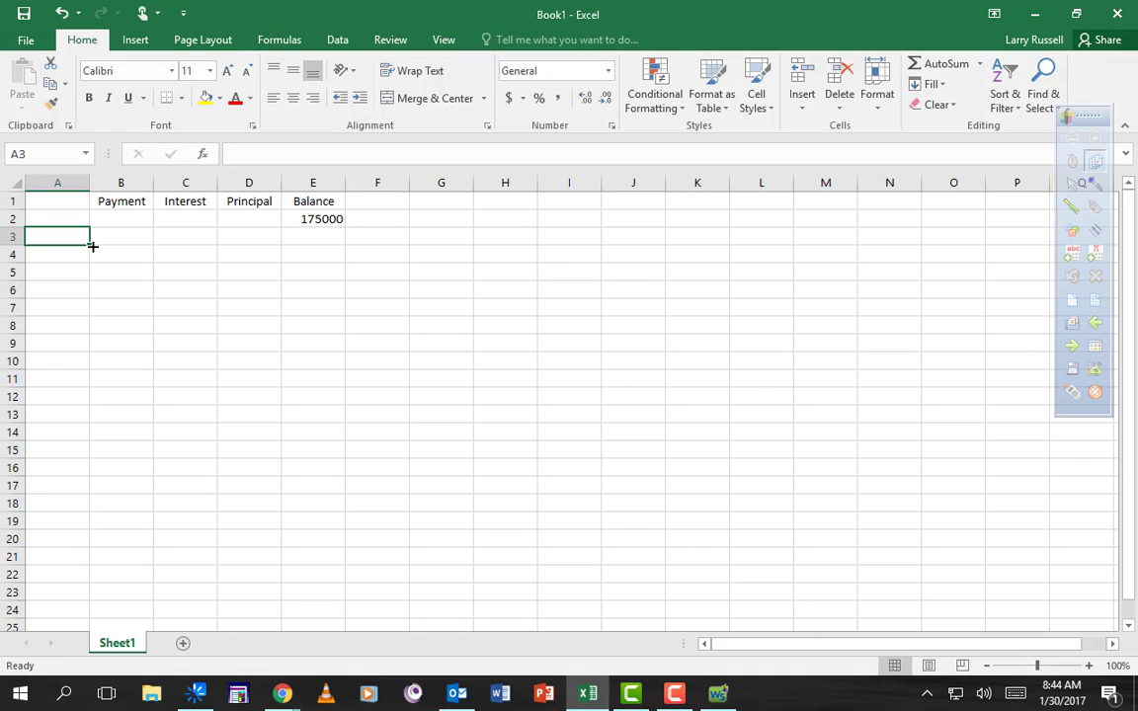
pyautogui.write('1')
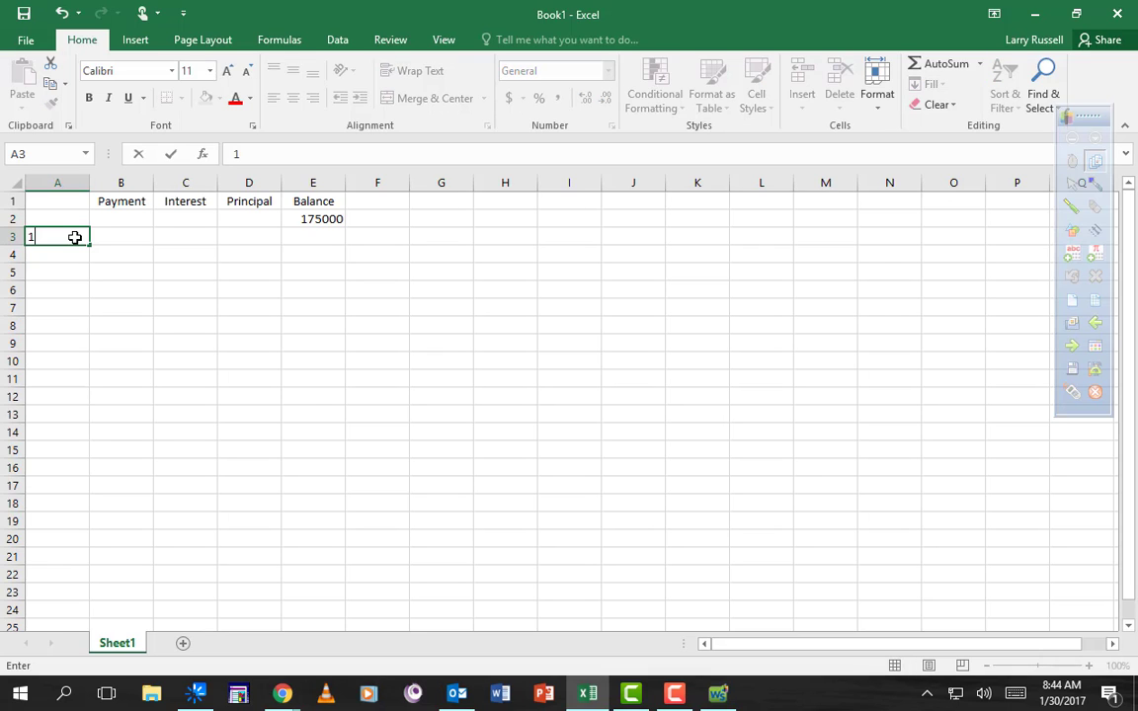
pyautogui.press('Return')
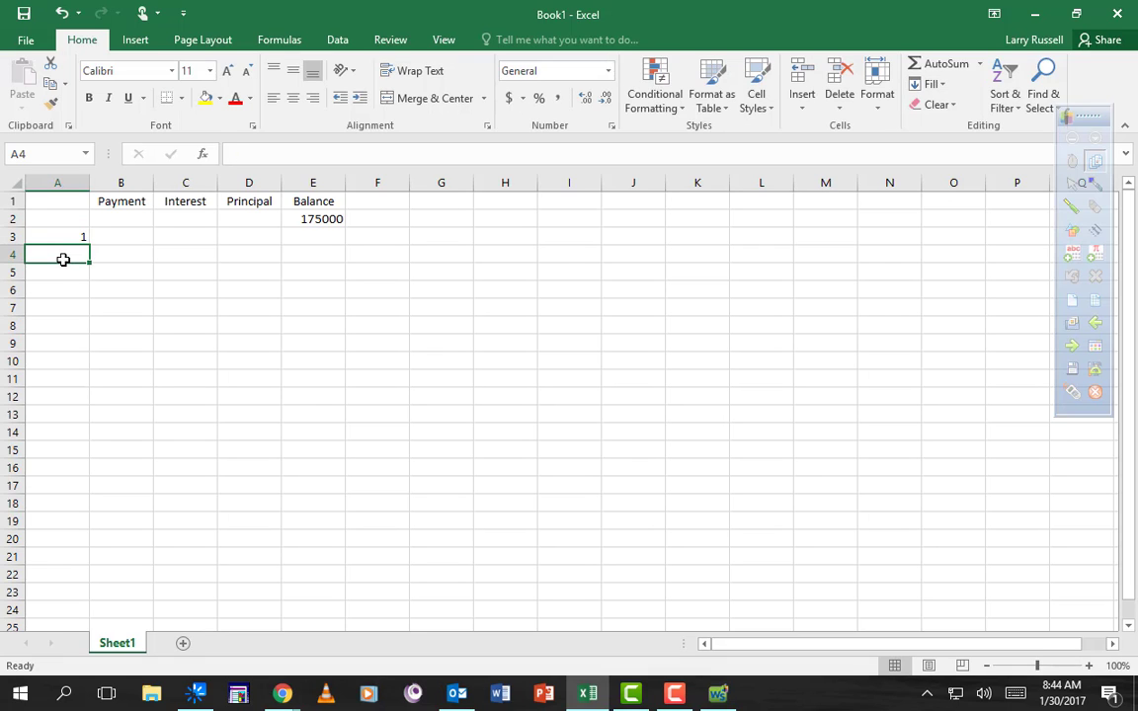
pyautogui.write('2')
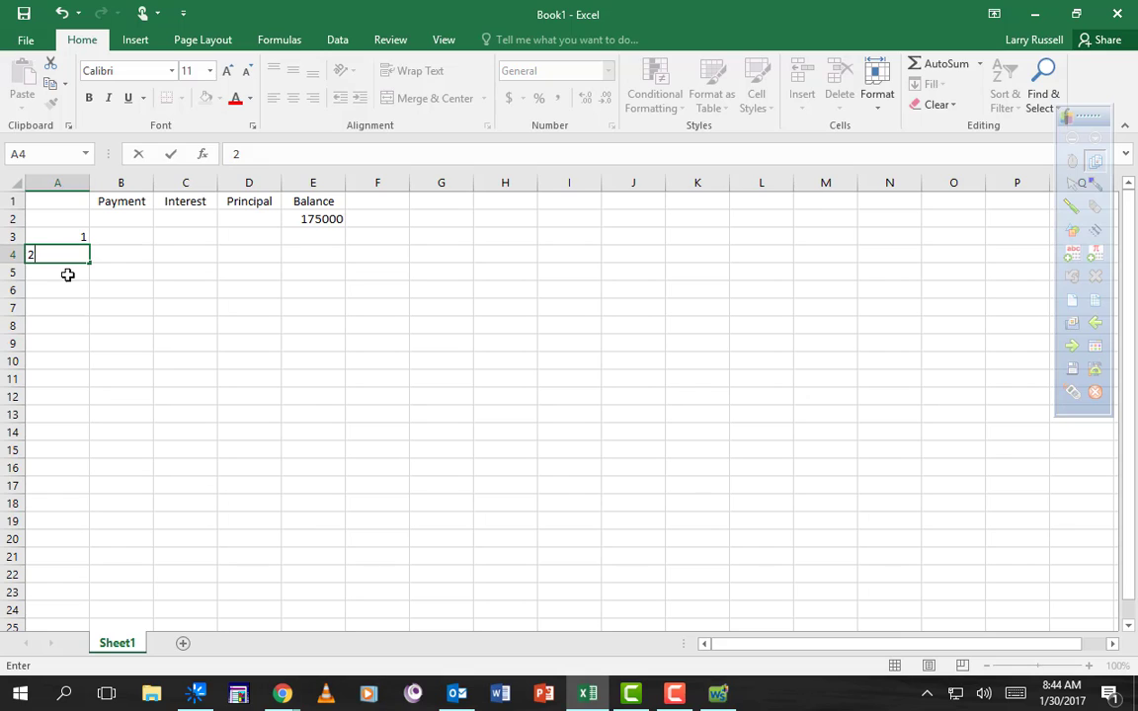
pyautogui.press('Return')
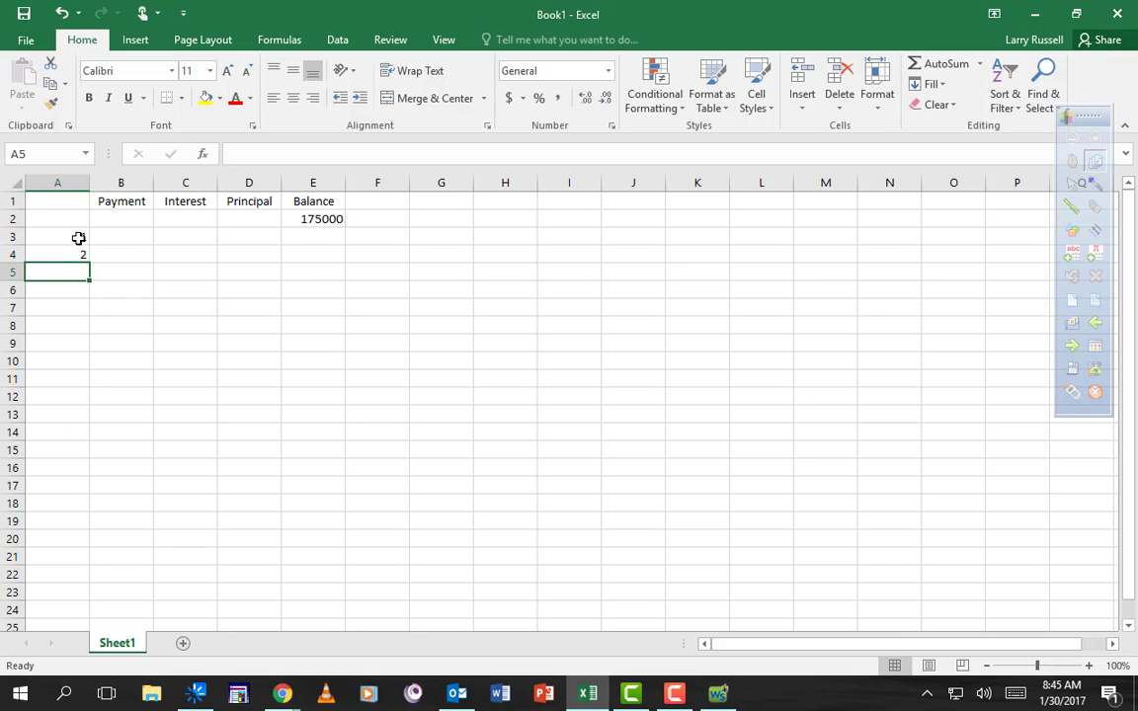
# Step: Try extending the number series from A3:A4 down to 7 in A9, and undo the fill
pyautogui.click(74, 236)
pyautogui.moveTo(74, 236); pyautogui.dragTo(74, 255)
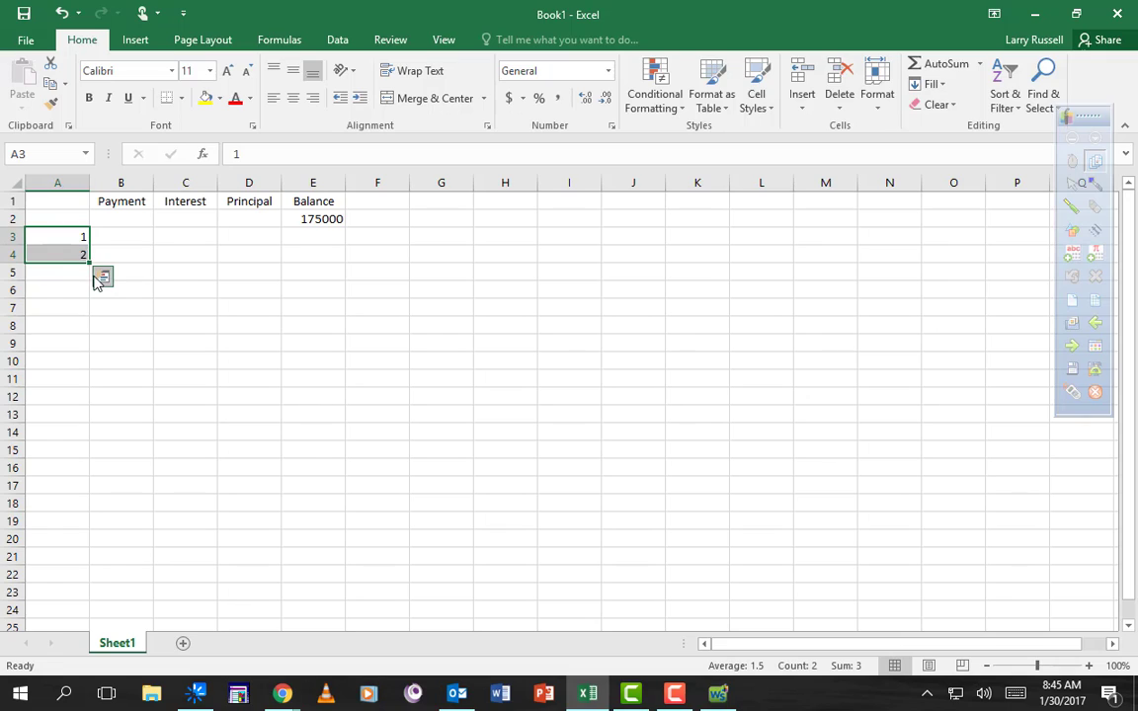
pyautogui.moveTo(91, 265); pyautogui.dragTo(91, 265)
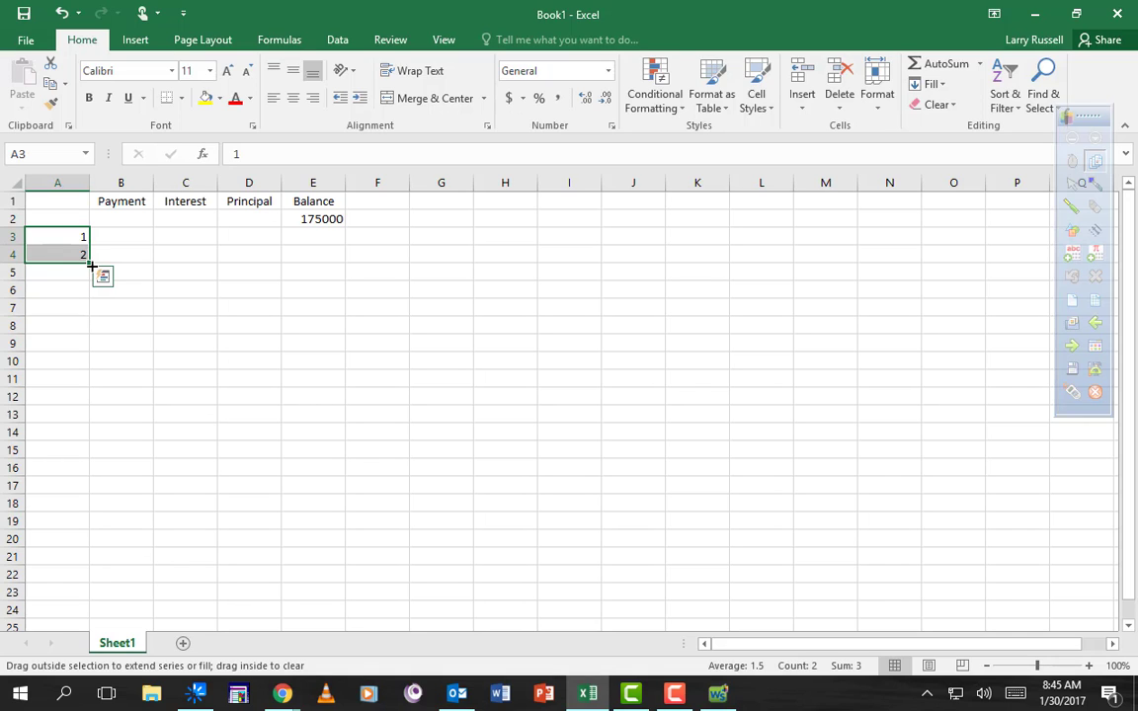
pyautogui.moveTo(91, 264); pyautogui.dragTo(92, 352)
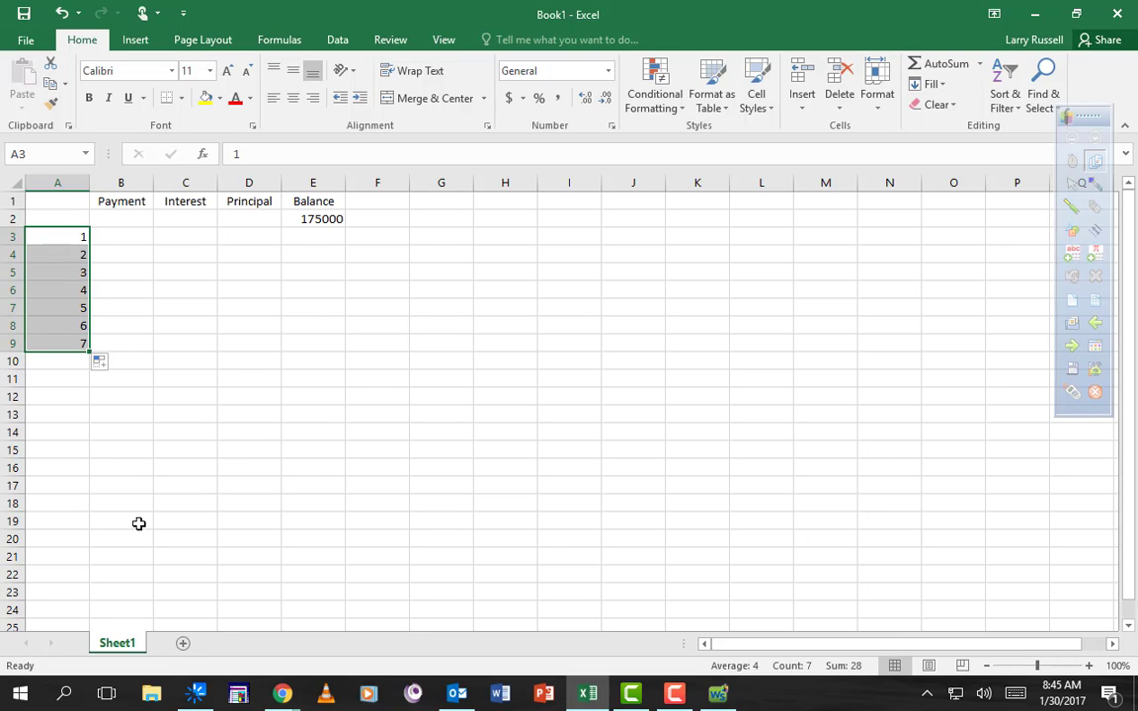
pyautogui.click(61, 13)
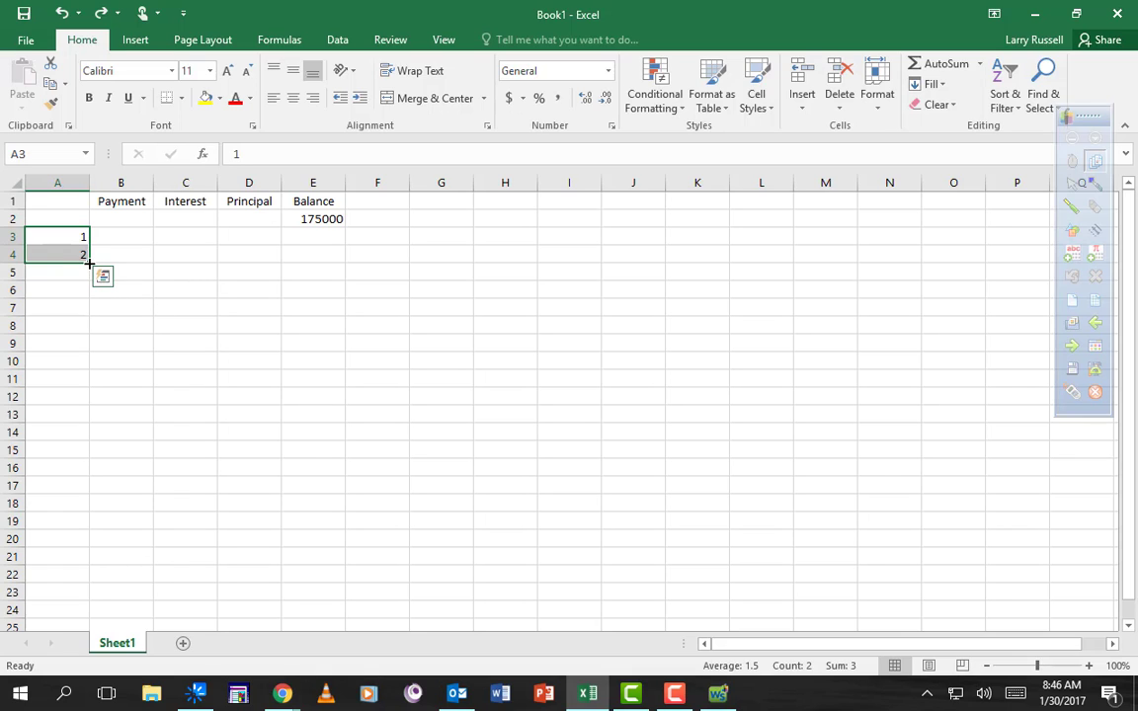
# Step: Try filling the series from A3:A4 down to 360 in A362, and undo the fill
pyautogui.moveTo(89, 264); pyautogui.dragTo(88, 437)
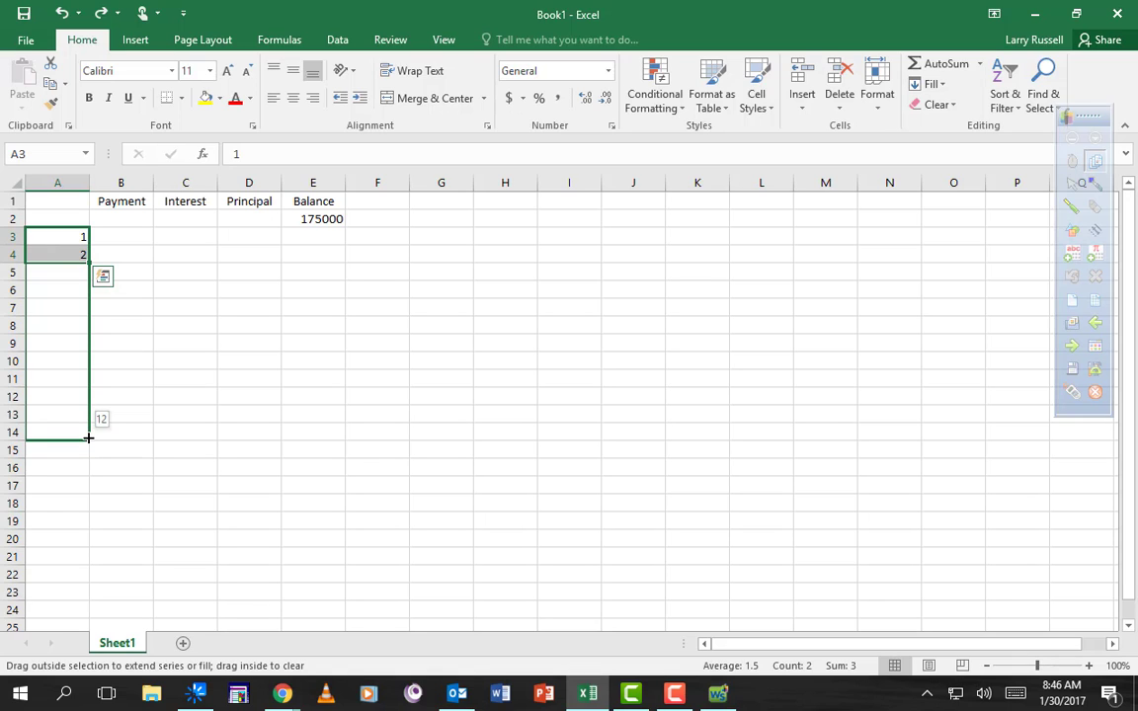
pyautogui.moveTo(88, 437); pyautogui.dragTo(92, 491)
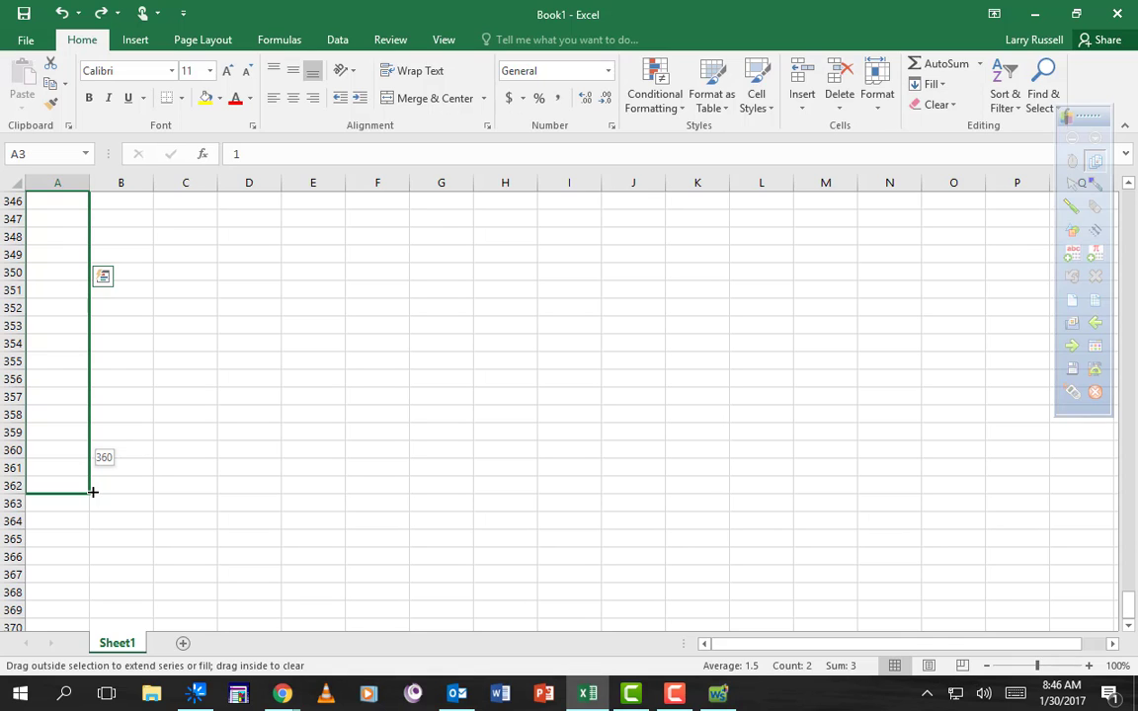
pyautogui.moveTo(92, 491); pyautogui.dragTo(92, 491)
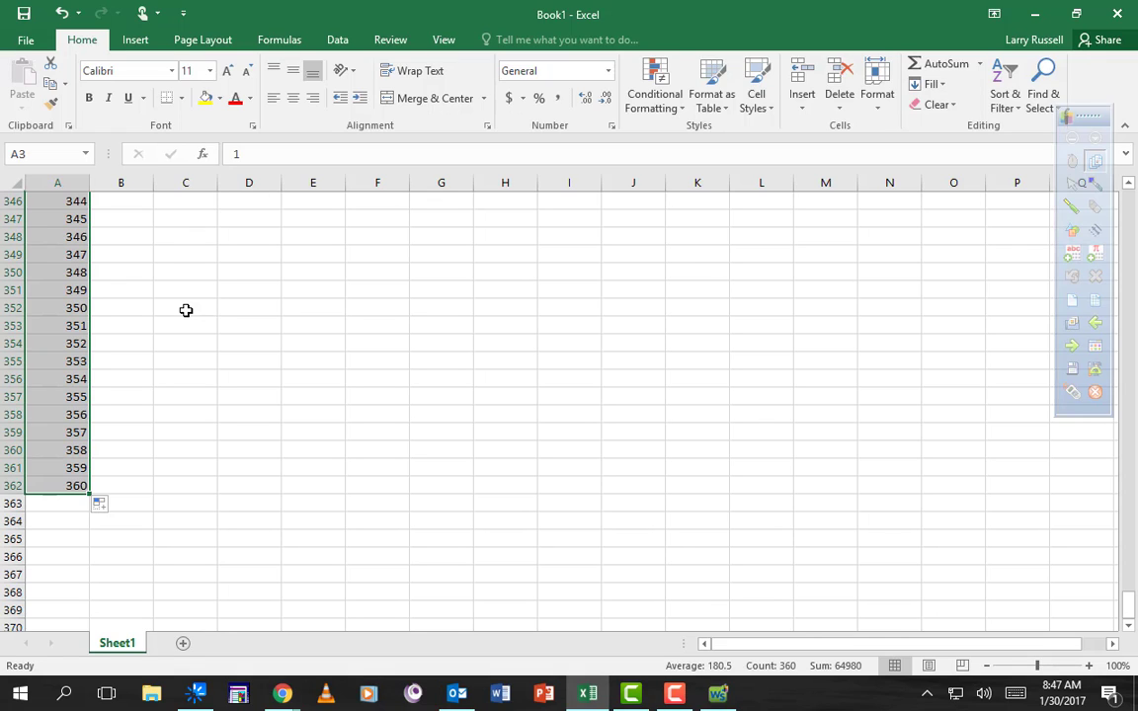
pyautogui.click(61, 13)
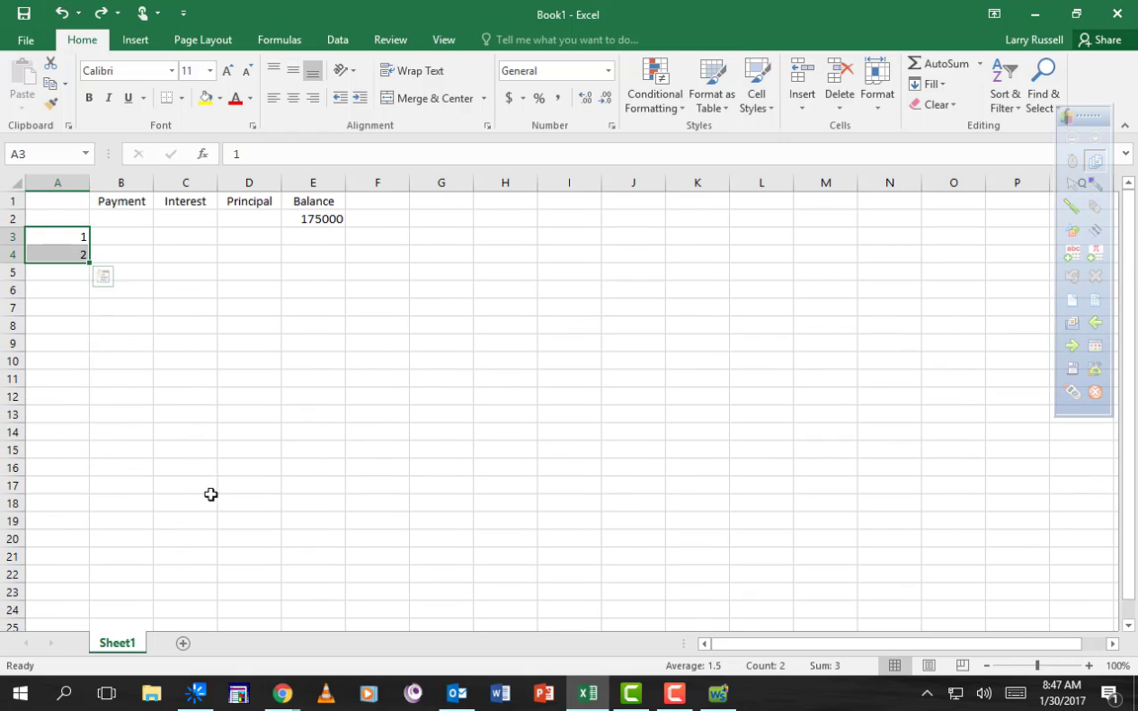
# Step: Select A3:A4 and extend the payment number series down to 360 in cell A362
pyautogui.click(35, 305)
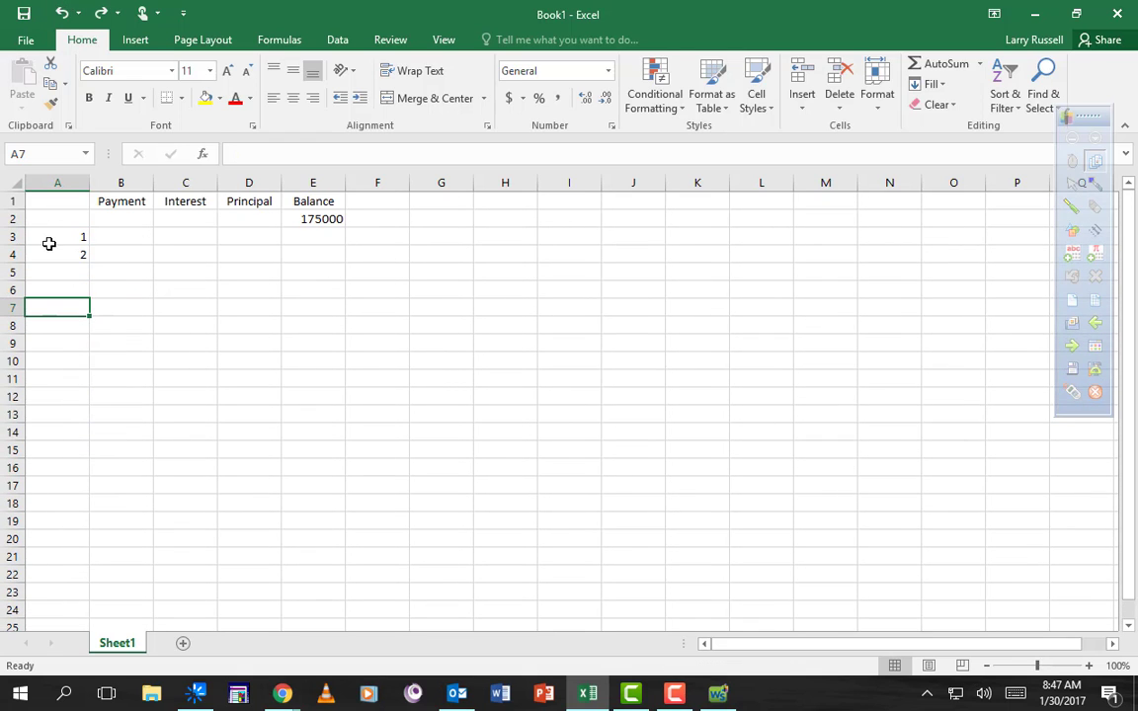
pyautogui.click(54, 239)
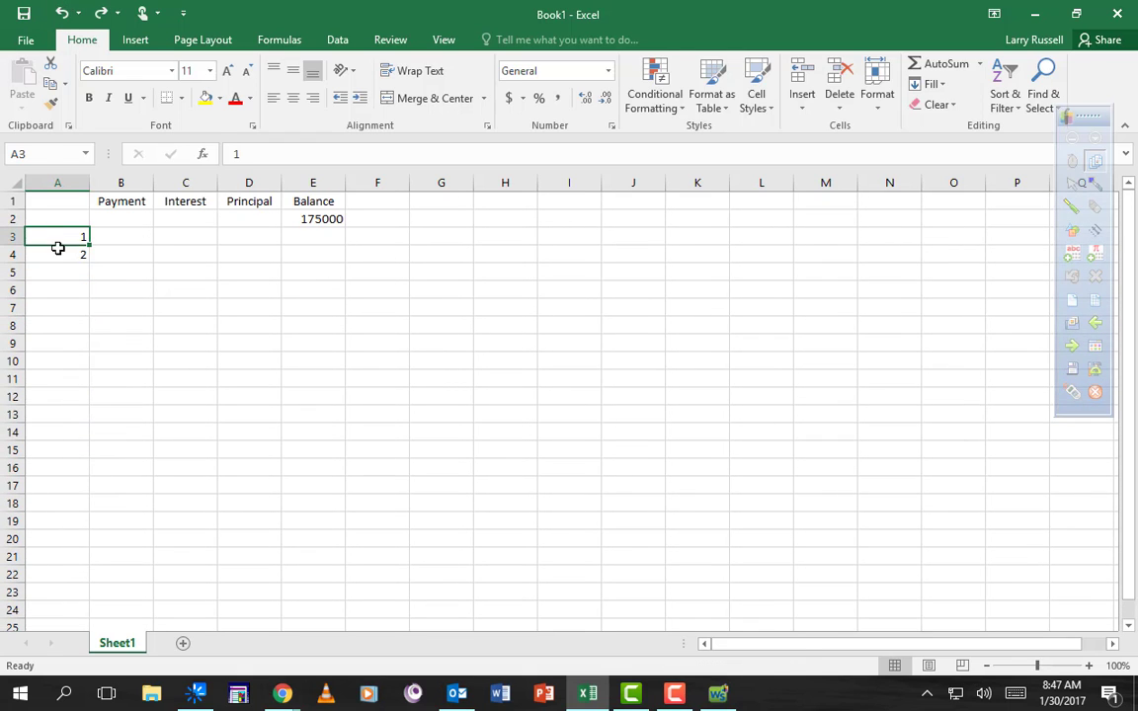
pyautogui.moveTo(58, 248); pyautogui.dragTo(56, 254)
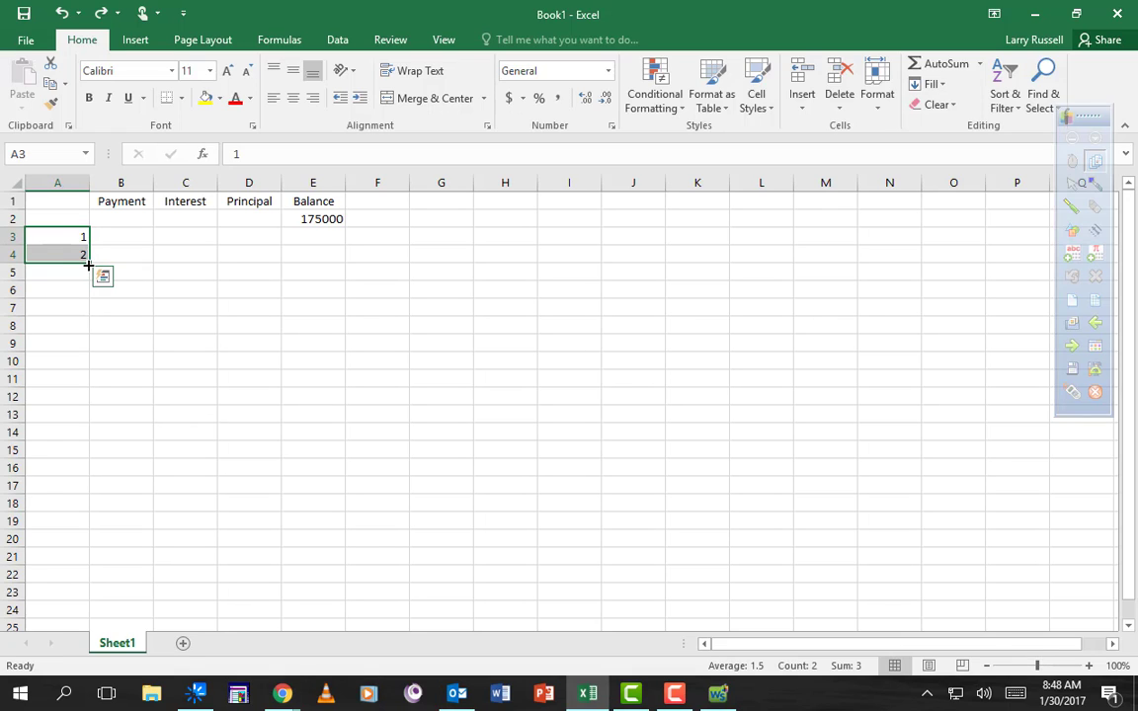
pyautogui.moveTo(88, 265); pyautogui.dragTo(88, 265)
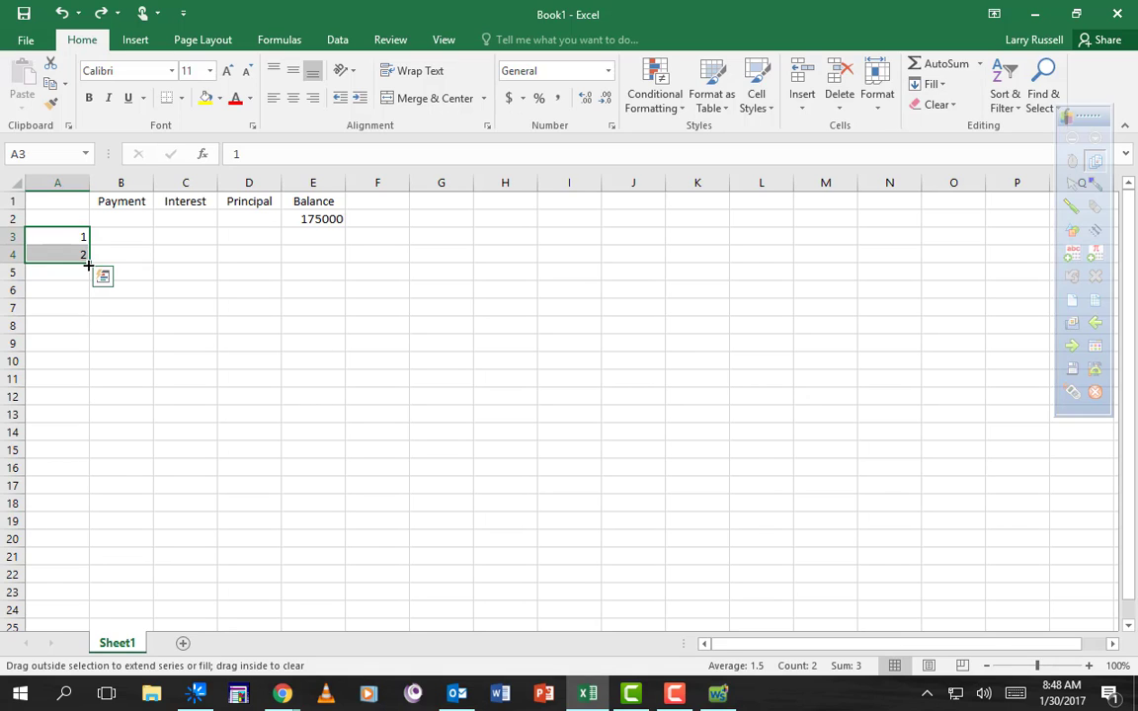
pyautogui.moveTo(88, 265); pyautogui.dragTo(87, 473)
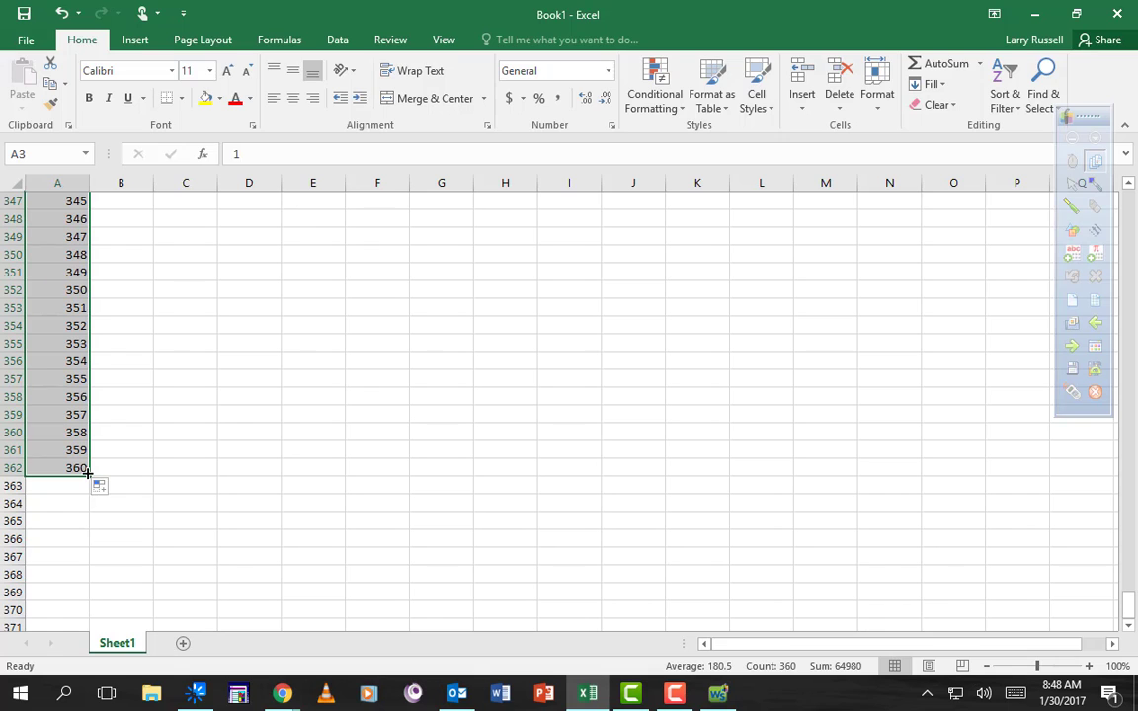
# Step: Center the payment numbers in A3:A362 and narrow column A to fit them closely
pyautogui.click(294, 100)
pyautogui.hotkey('ctrl', 'BackSpace')
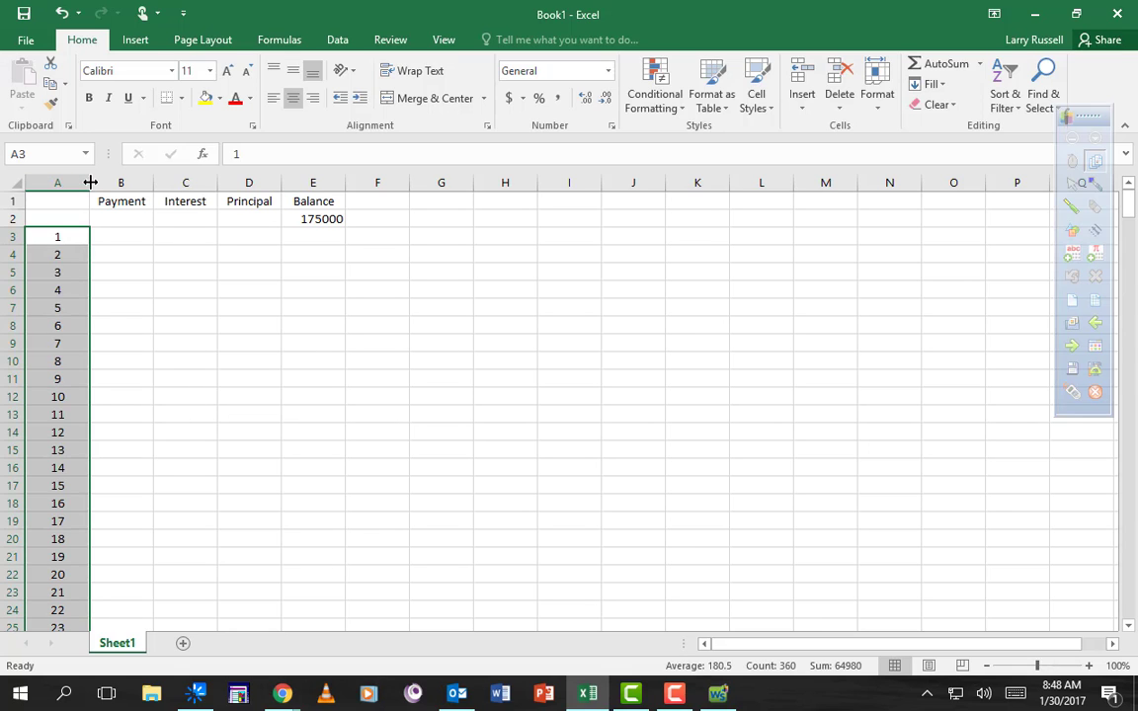
pyautogui.moveTo(89, 183); pyautogui.dragTo(61, 186)
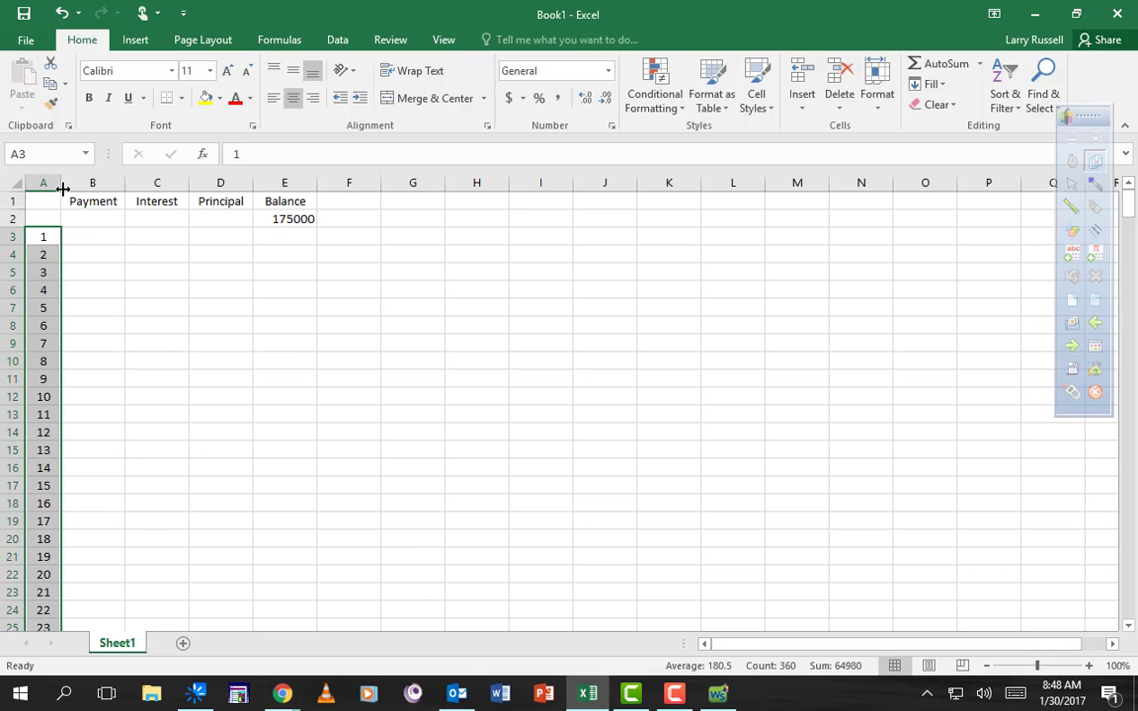
pyautogui.moveTo(61, 186)
pyautogui.mouseDown()
pyautogui.moveTo(115, 185)
pyautogui.moveTo(64, 182)
pyautogui.mouseUp()
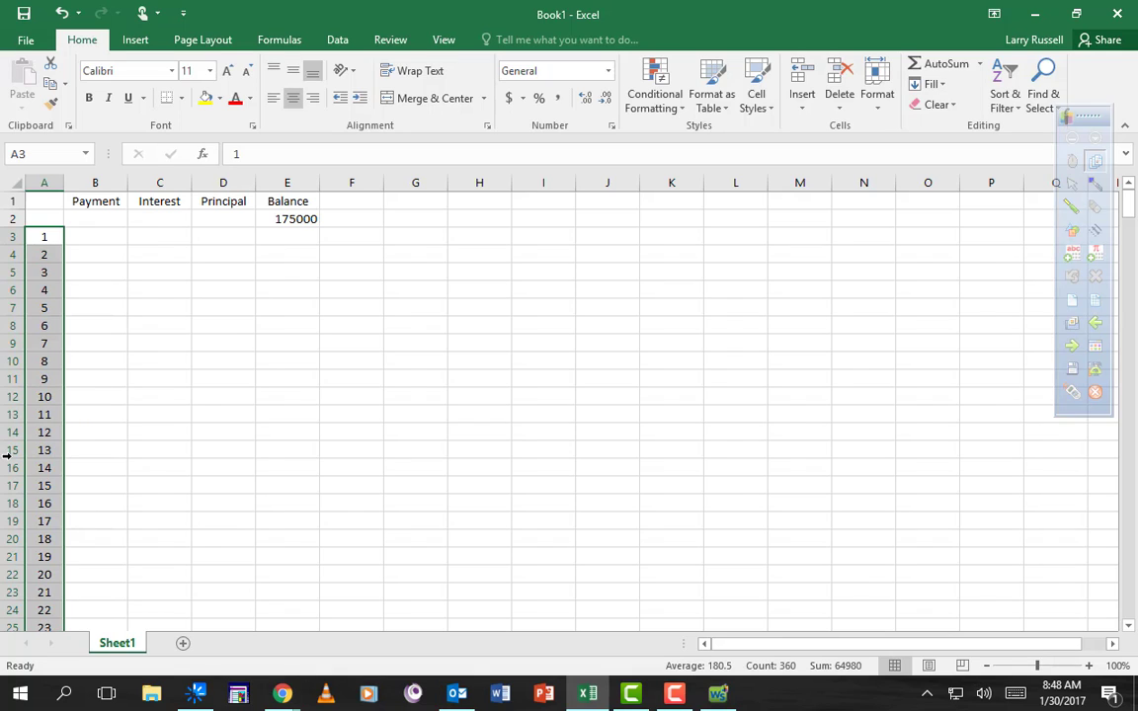
# Step: Enter the monthly payment 835.48 in cell B3
pyautogui.click(94, 242)
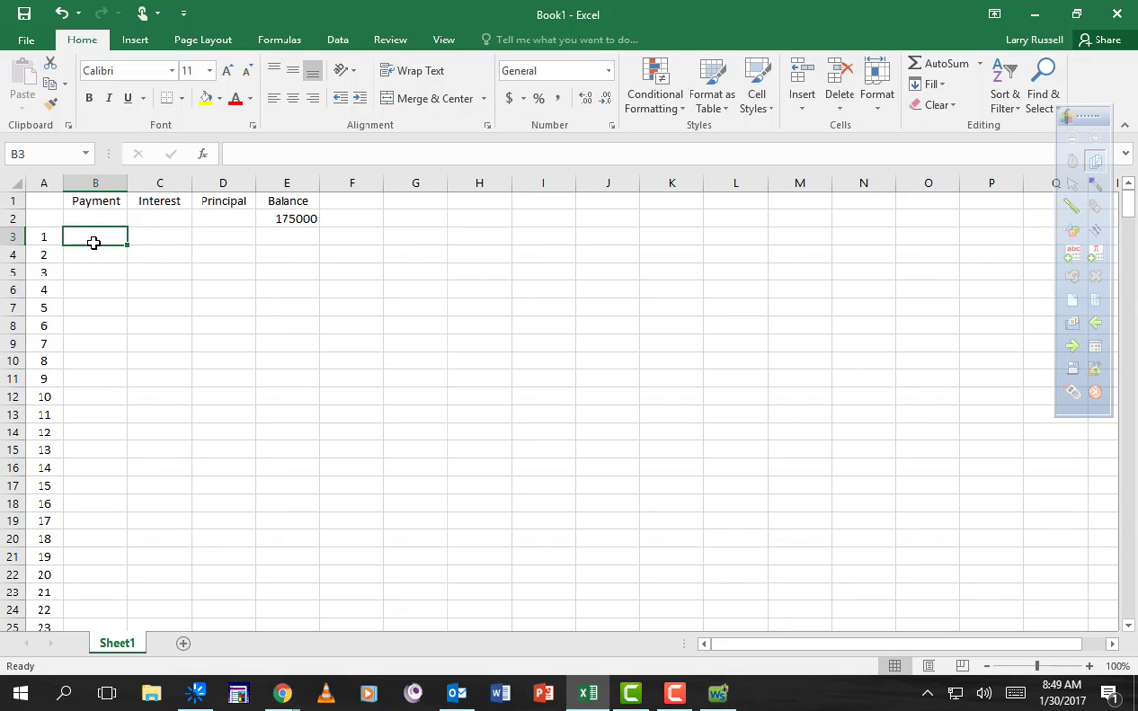
pyautogui.write('835')
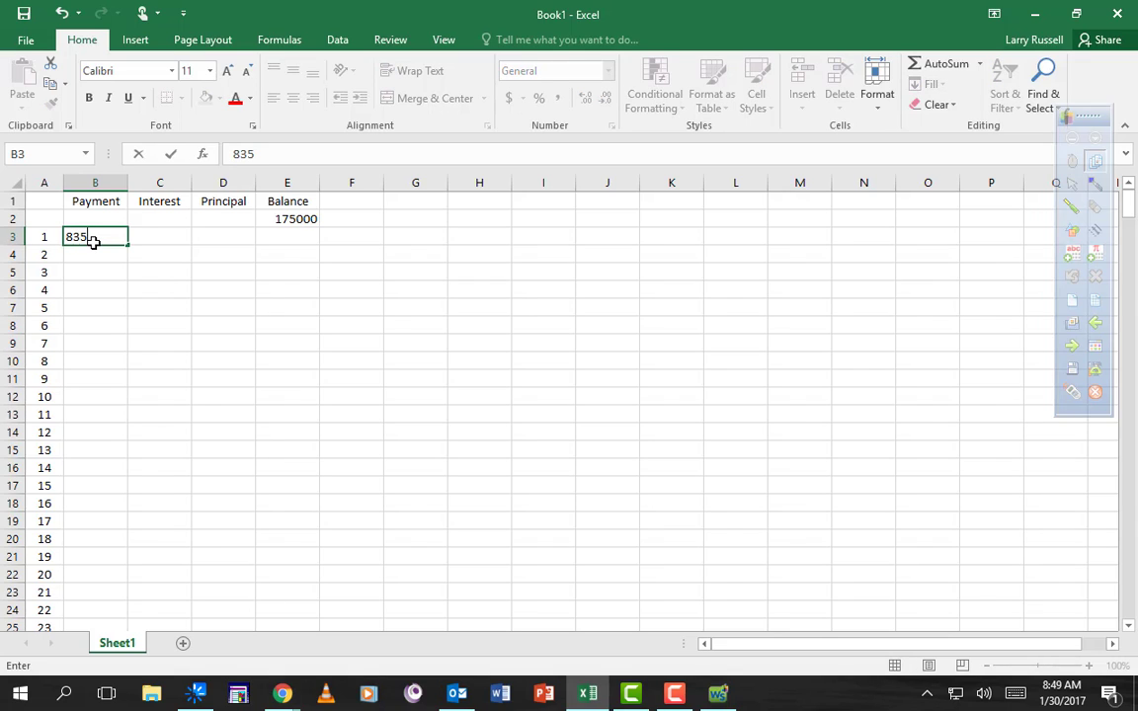
pyautogui.write('.46')
pyautogui.press('BackSpace')
pyautogui.write('8')
pyautogui.press('Return')
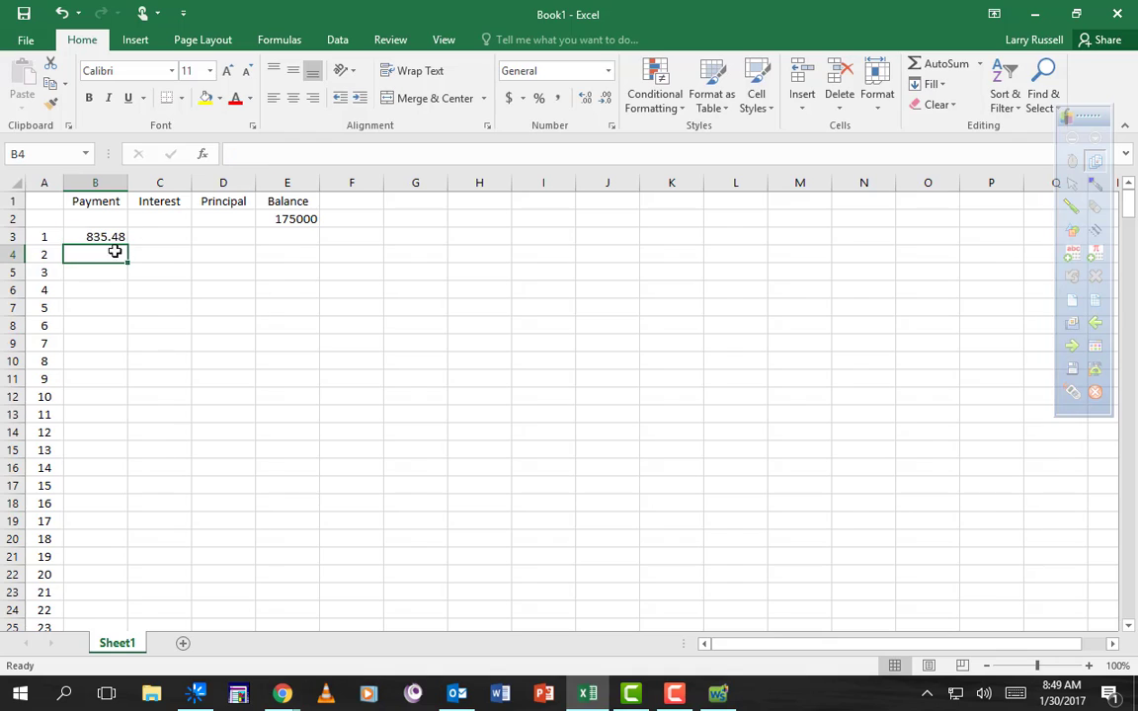
# Step: Copy the payment from B3 down to B362, center the filled payments, and dismiss the mail notification
pyautogui.click(116, 239)
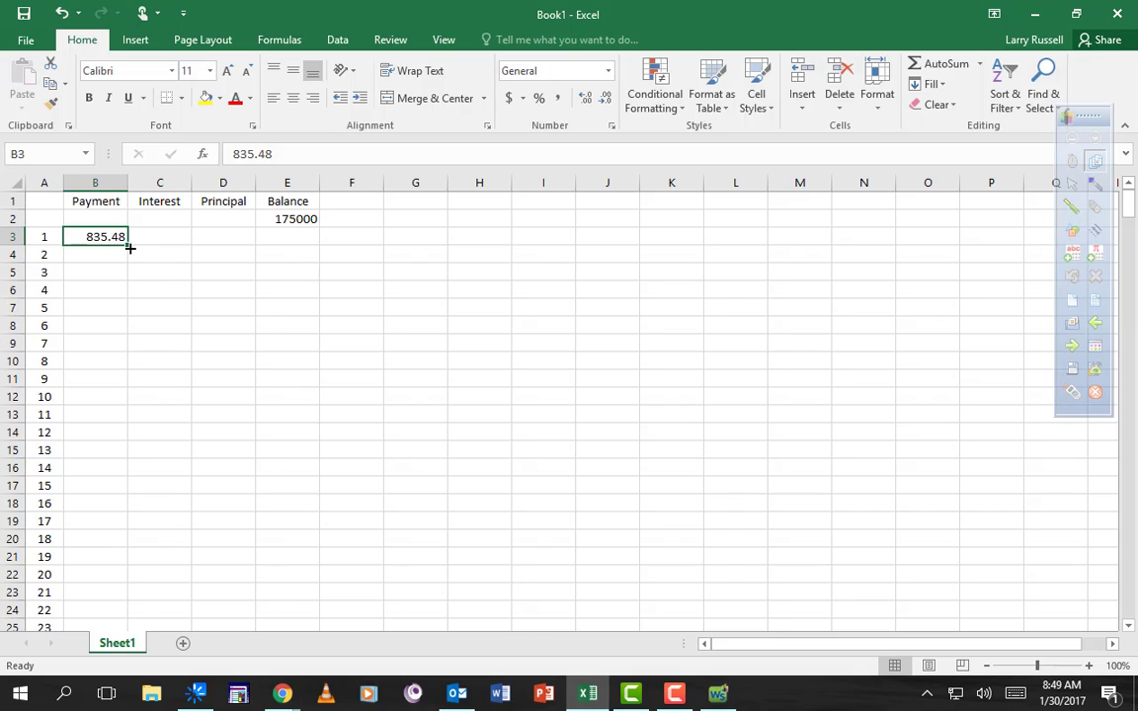
pyautogui.moveTo(130, 248); pyautogui.dragTo(122, 564)
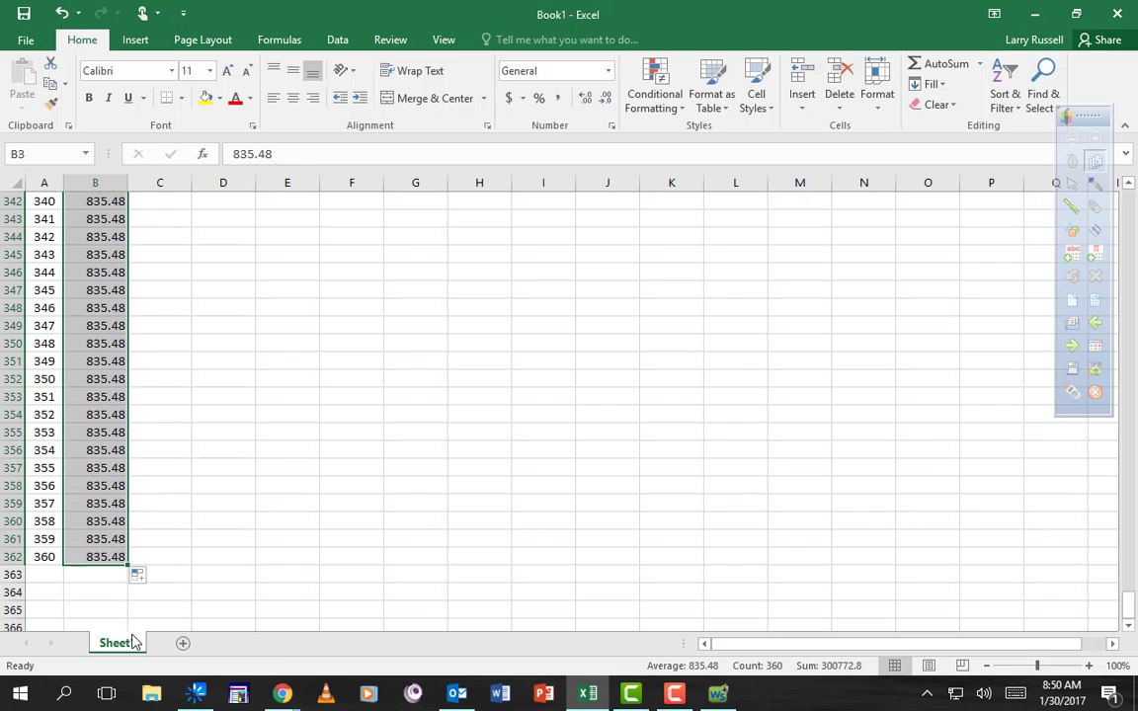
pyautogui.click(294, 99)
pyautogui.scroll(20, 264, 322)
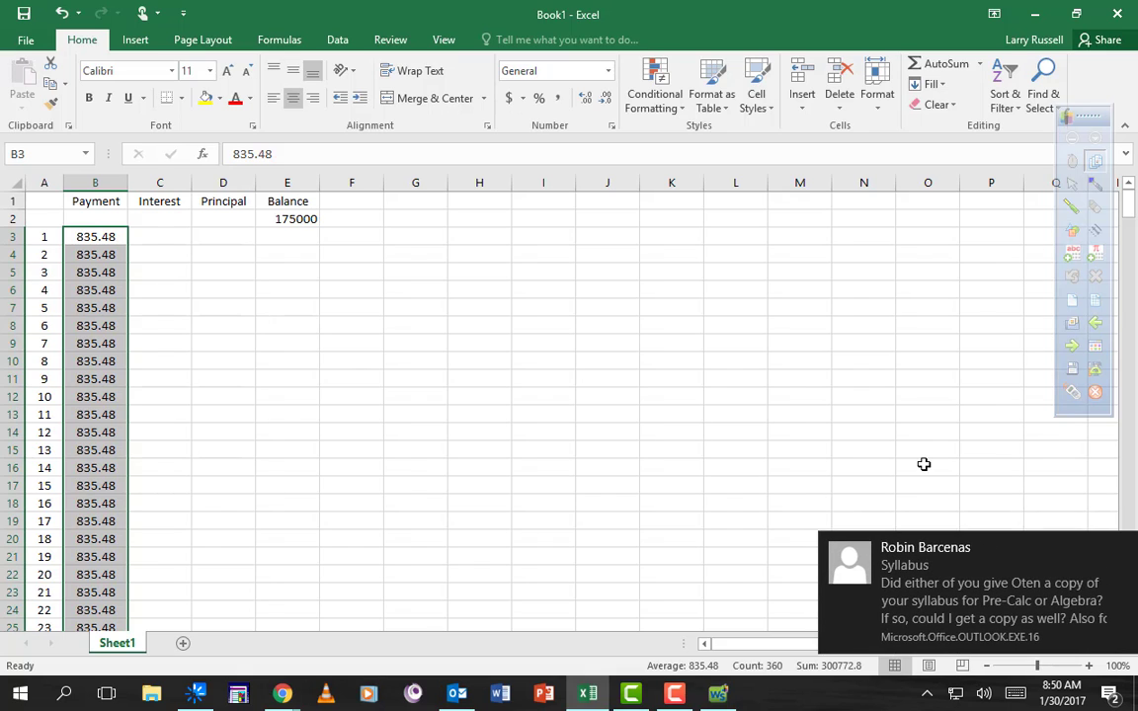
pyautogui.click(1125, 546)
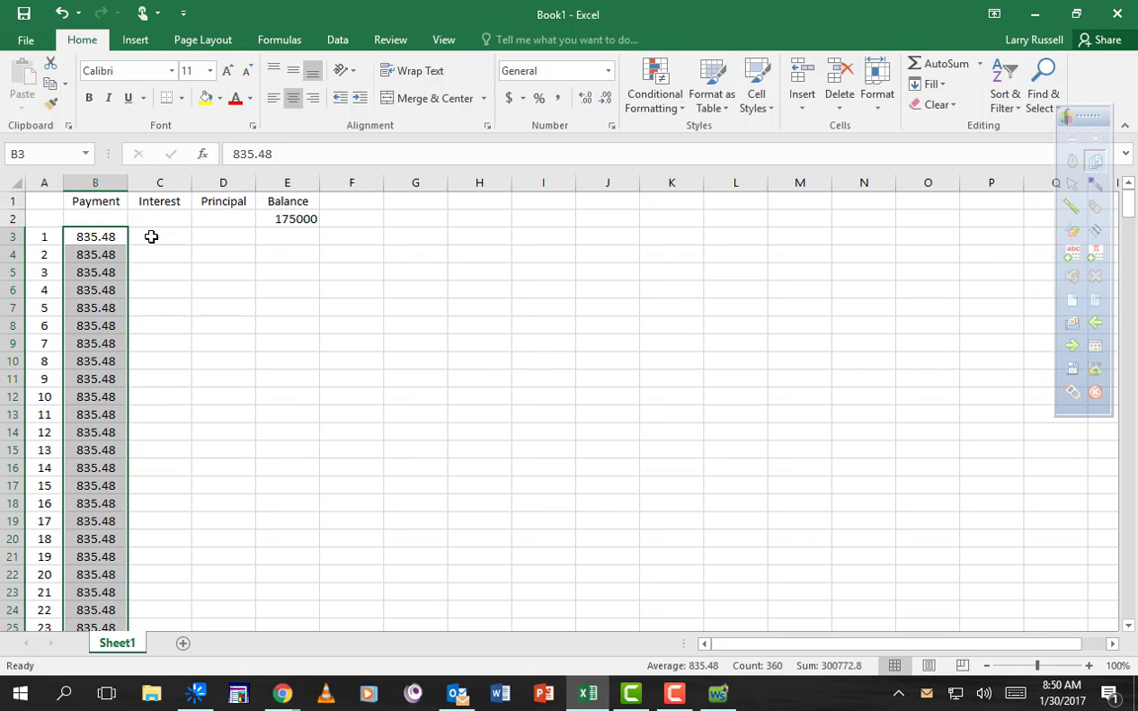
# Step: Switch to a new blank WorkSpace Annotation page and handwrite the simple interest formula I = p · r · t
pyautogui.click(1071, 299)
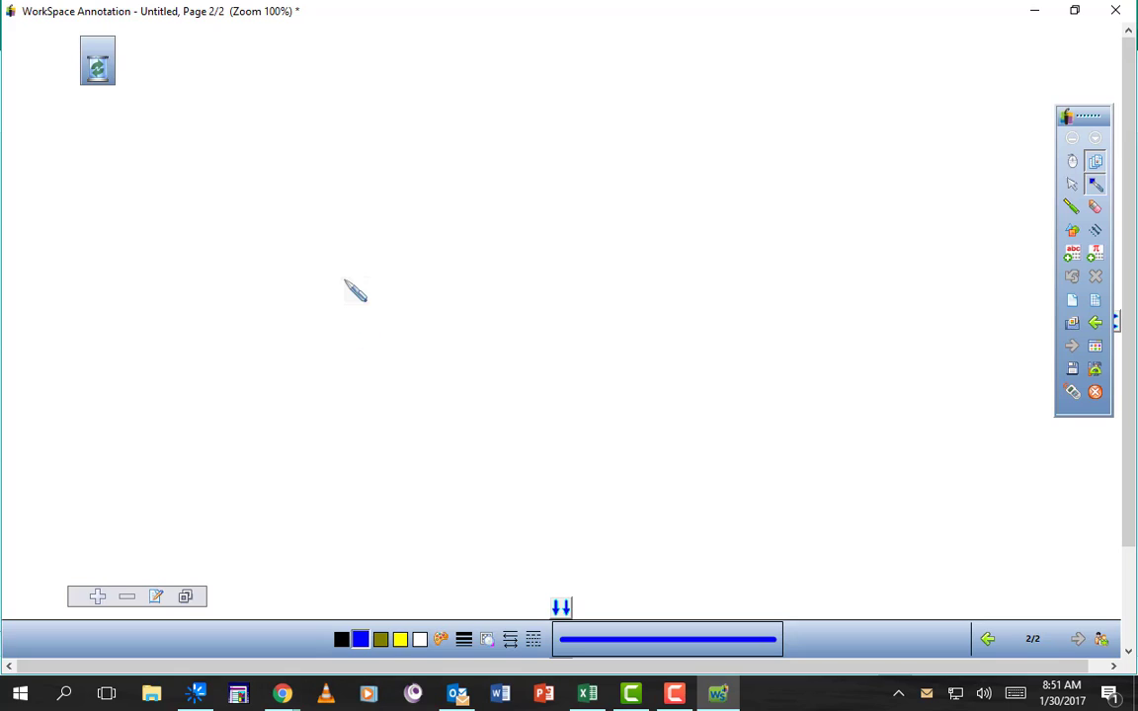
pyautogui.moveTo(477, 413)
pyautogui.mouseDown()
pyautogui.moveTo(477, 369)
pyautogui.moveTo(493, 369)
pyautogui.moveTo(480, 413)
pyautogui.moveTo(531, 389)
pyautogui.moveTo(561, 415)
pyautogui.mouseUp()
pyautogui.moveTo(555, 377); pyautogui.dragTo(559, 397)
pyautogui.click(604, 393)
pyautogui.moveTo(633, 375)
pyautogui.mouseDown()
pyautogui.moveTo(634, 400)
pyautogui.moveTo(657, 375)
pyautogui.moveTo(731, 395)
pyautogui.moveTo(732, 372)
pyautogui.mouseUp()
pyautogui.click(671, 387)
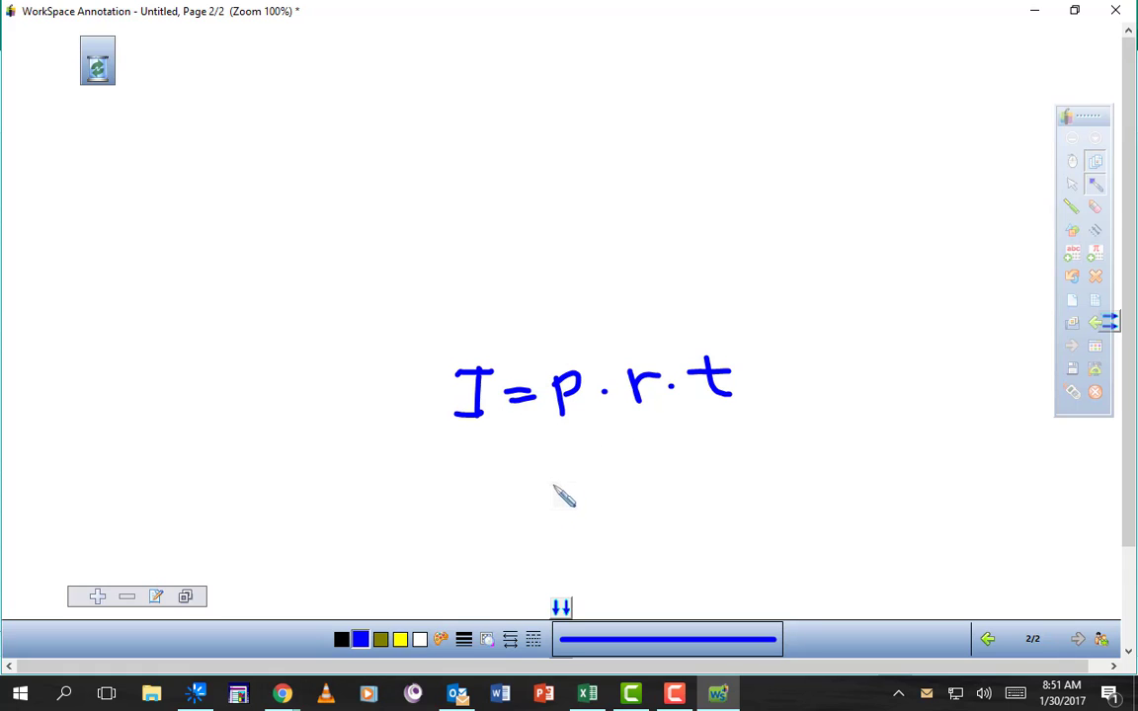
# Step: Handwrite 175,000(.04)(1/12) beneath the formula and draw an arrow from p to 175,000
pyautogui.moveTo(550, 455)
pyautogui.mouseDown()
pyautogui.moveTo(550, 489)
pyautogui.moveTo(597, 456)
pyautogui.moveTo(626, 457)
pyautogui.moveTo(653, 480)
pyautogui.moveTo(667, 457)
pyautogui.moveTo(674, 478)
pyautogui.moveTo(608, 500)
pyautogui.mouseUp()
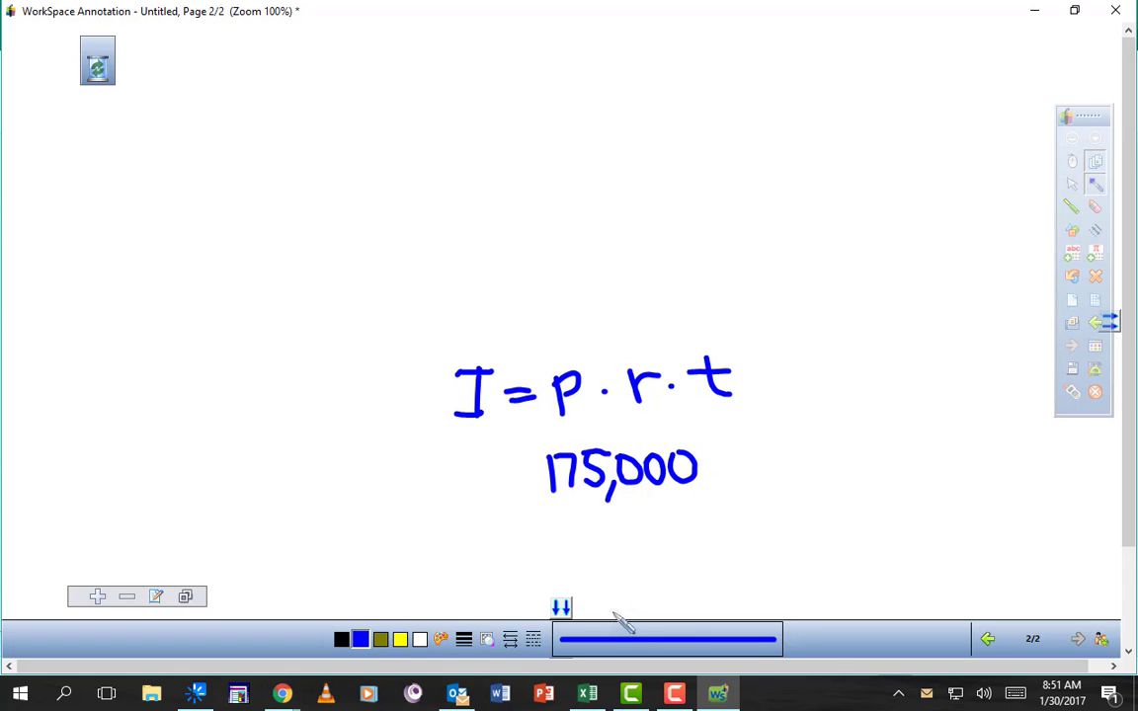
pyautogui.moveTo(722, 442)
pyautogui.mouseDown()
pyautogui.moveTo(730, 496)
pyautogui.moveTo(767, 461)
pyautogui.moveTo(800, 470)
pyautogui.moveTo(794, 480)
pyautogui.moveTo(808, 488)
pyautogui.mouseUp()
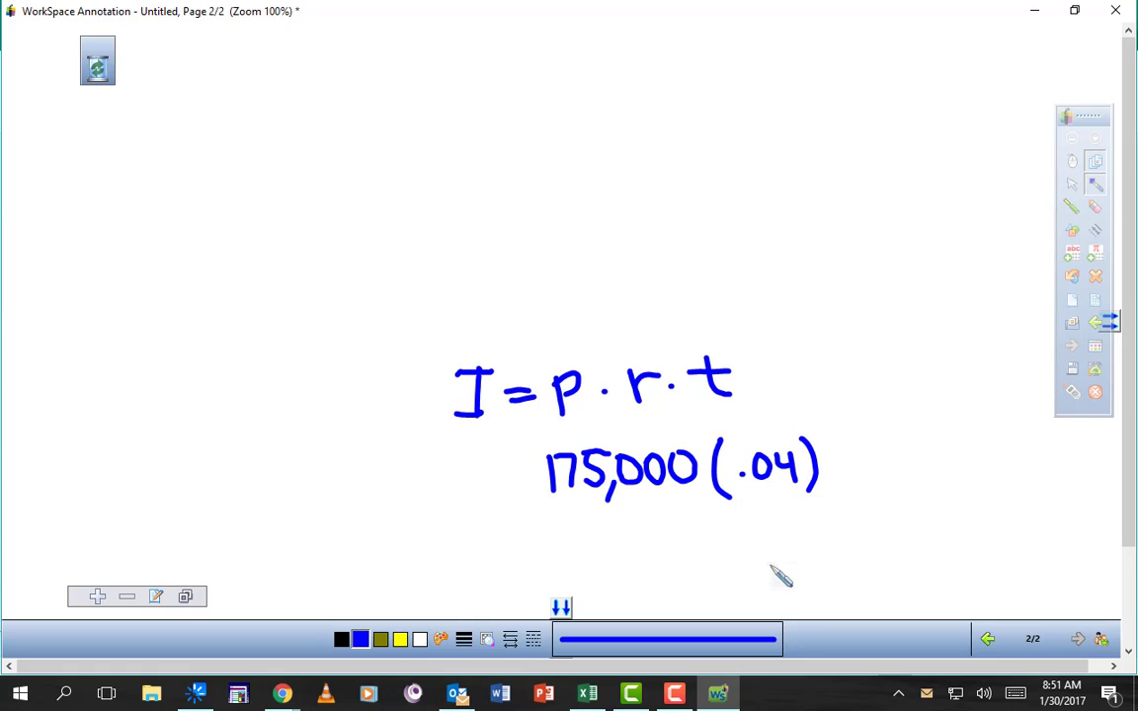
pyautogui.click(833, 431)
pyautogui.moveTo(848, 436)
pyautogui.mouseDown()
pyautogui.moveTo(845, 488)
pyautogui.moveTo(865, 453)
pyautogui.moveTo(877, 486)
pyautogui.mouseUp()
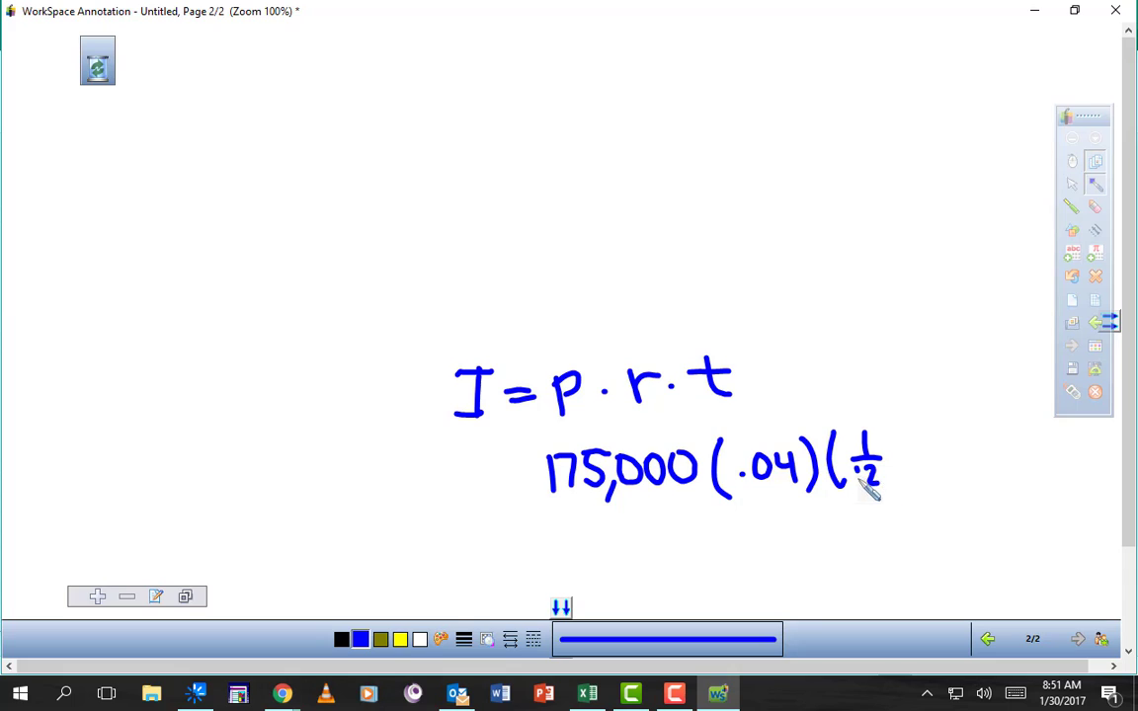
pyautogui.moveTo(891, 431); pyautogui.dragTo(890, 486)
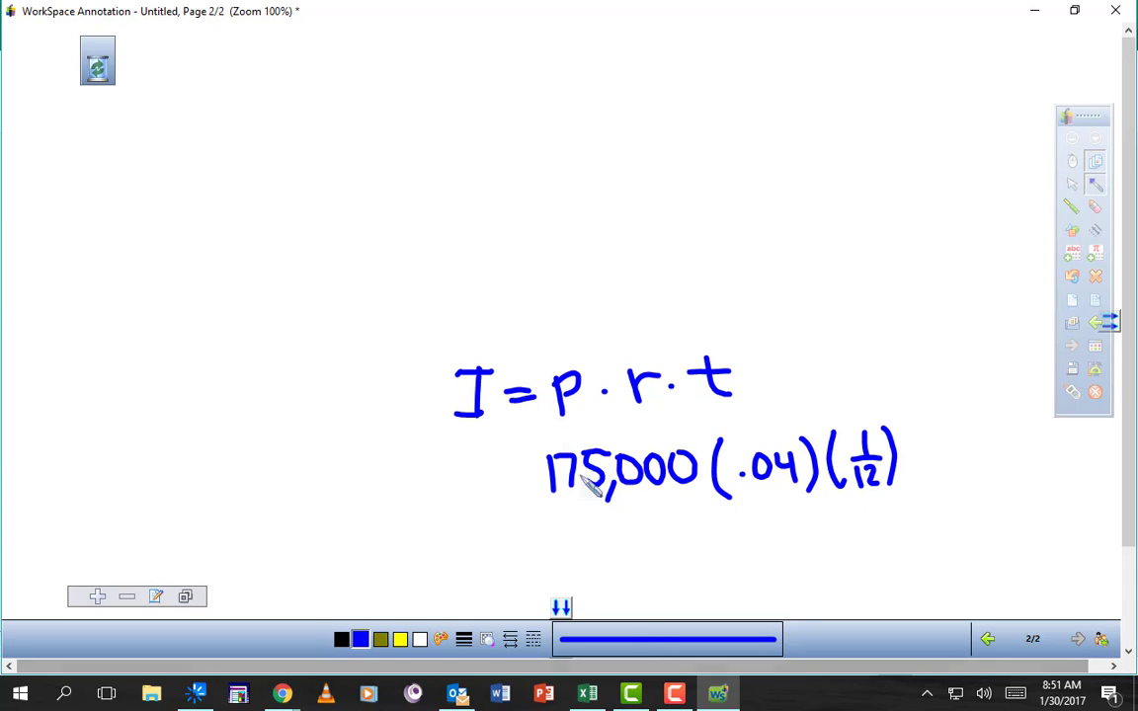
pyautogui.moveTo(590, 409); pyautogui.dragTo(606, 441)
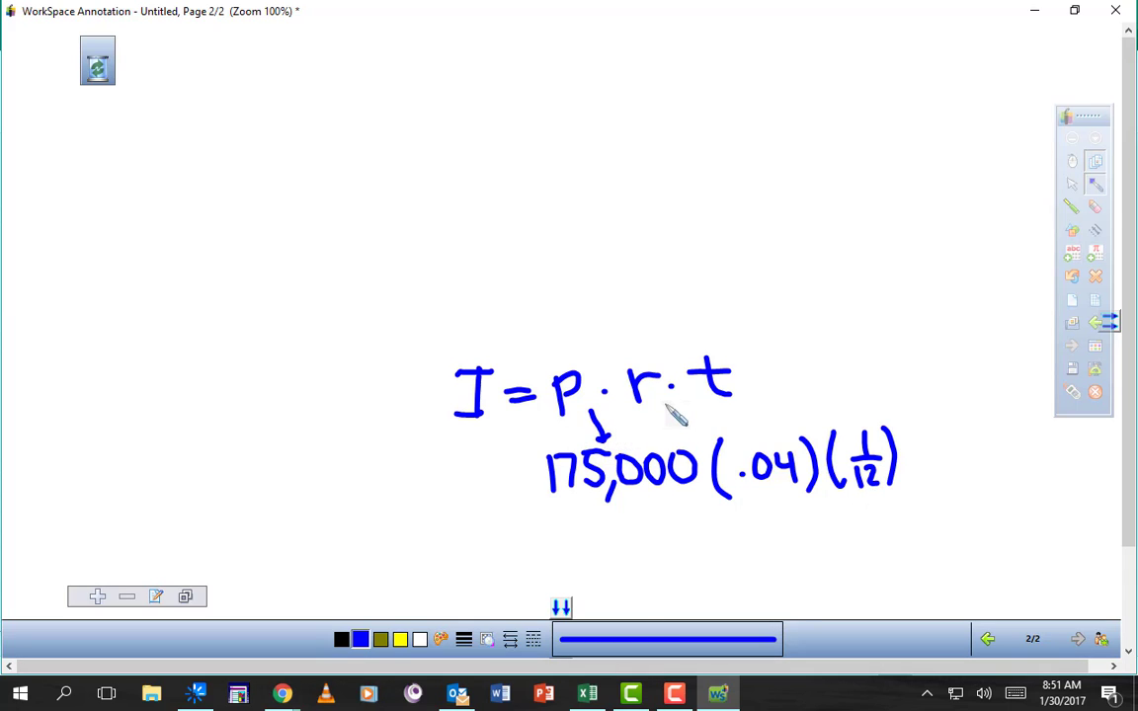
# Step: Draw arrows from r to (.04) and from t to (1/12), and return to the Excel workbook
pyautogui.moveTo(660, 393)
pyautogui.mouseDown()
pyautogui.moveTo(711, 427)
pyautogui.moveTo(787, 399)
pyautogui.moveTo(835, 418)
pyautogui.mouseUp()
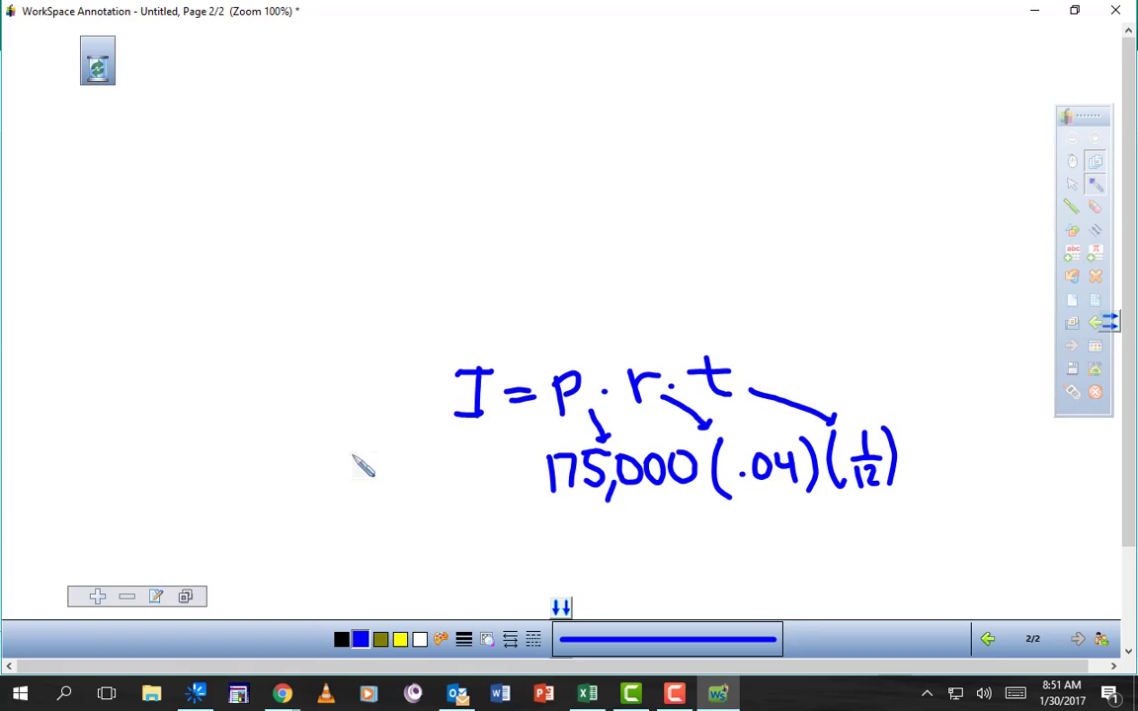
pyautogui.click(1071, 164)
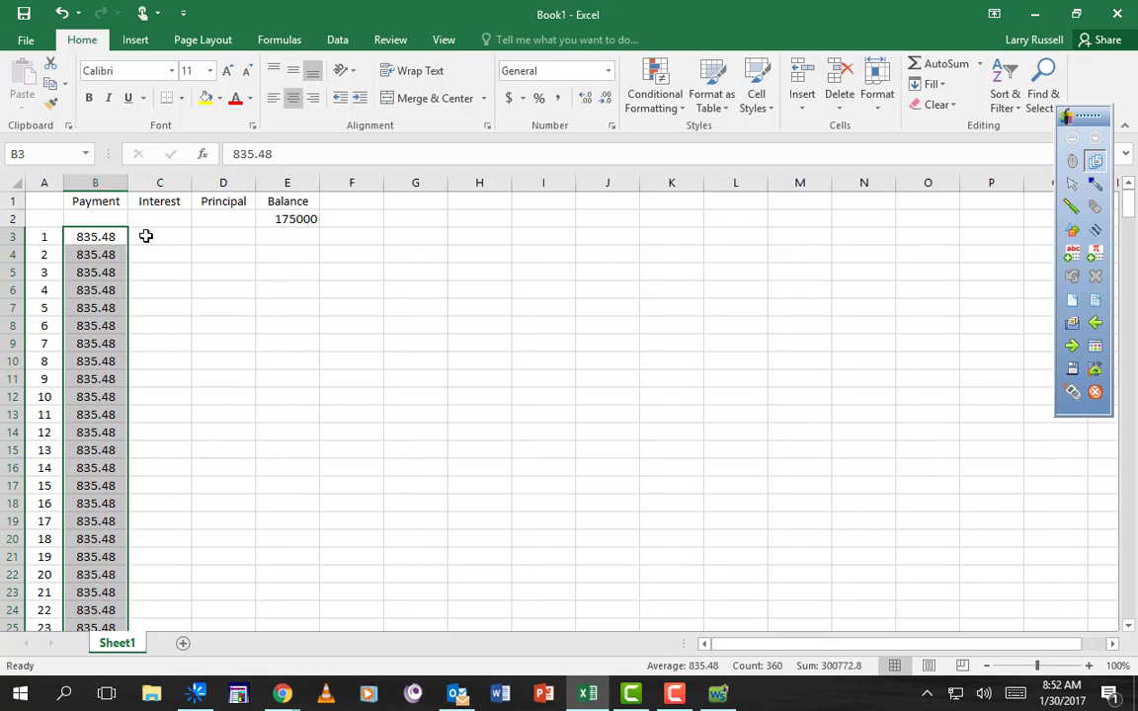
# Step: Enter the first month's interest formula =E2*.04/12 in cell C3, dismissing the mail notification
pyautogui.click(145, 235)
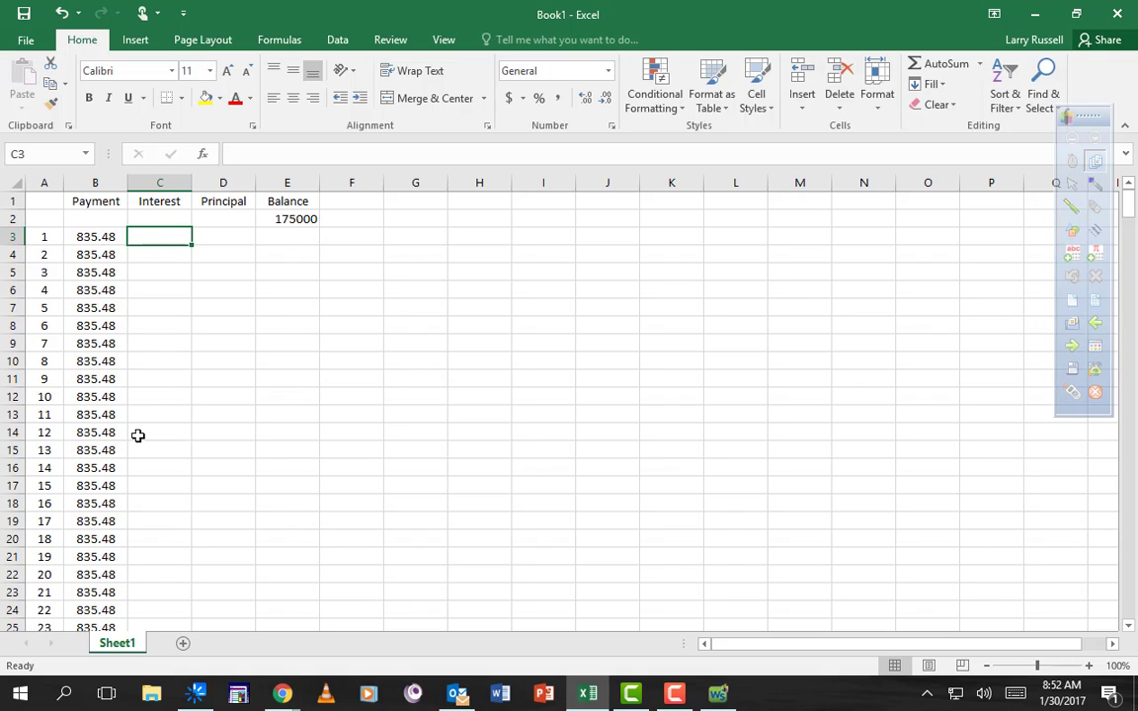
pyautogui.write('=')
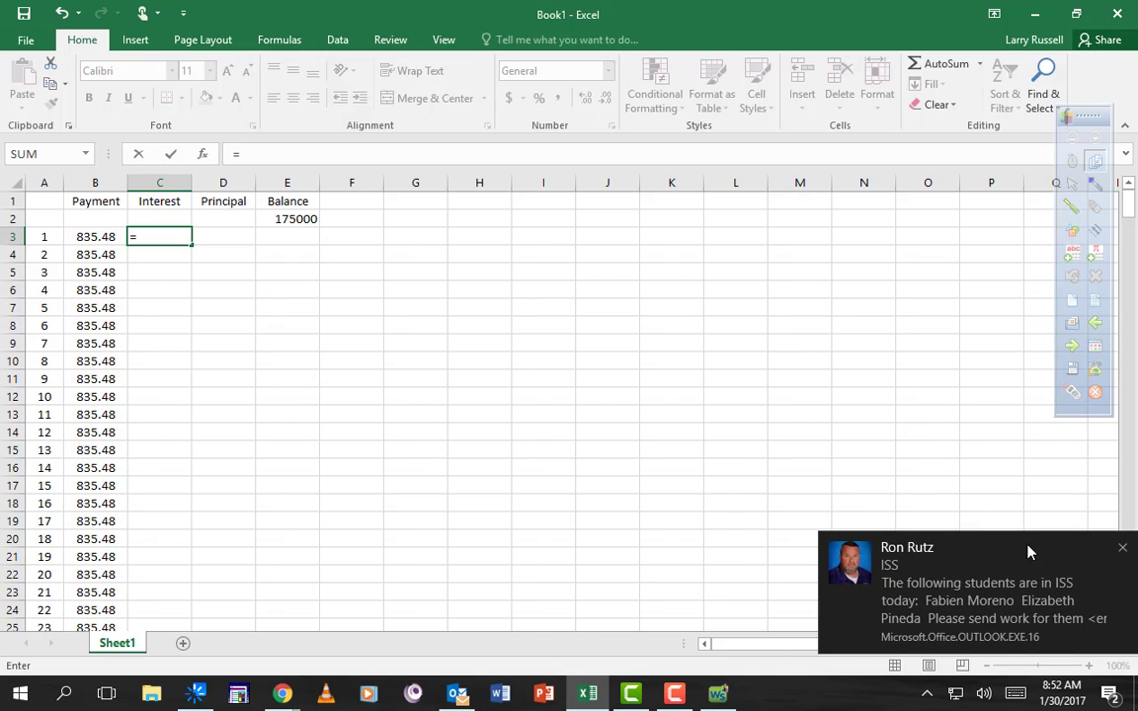
pyautogui.click(1122, 549)
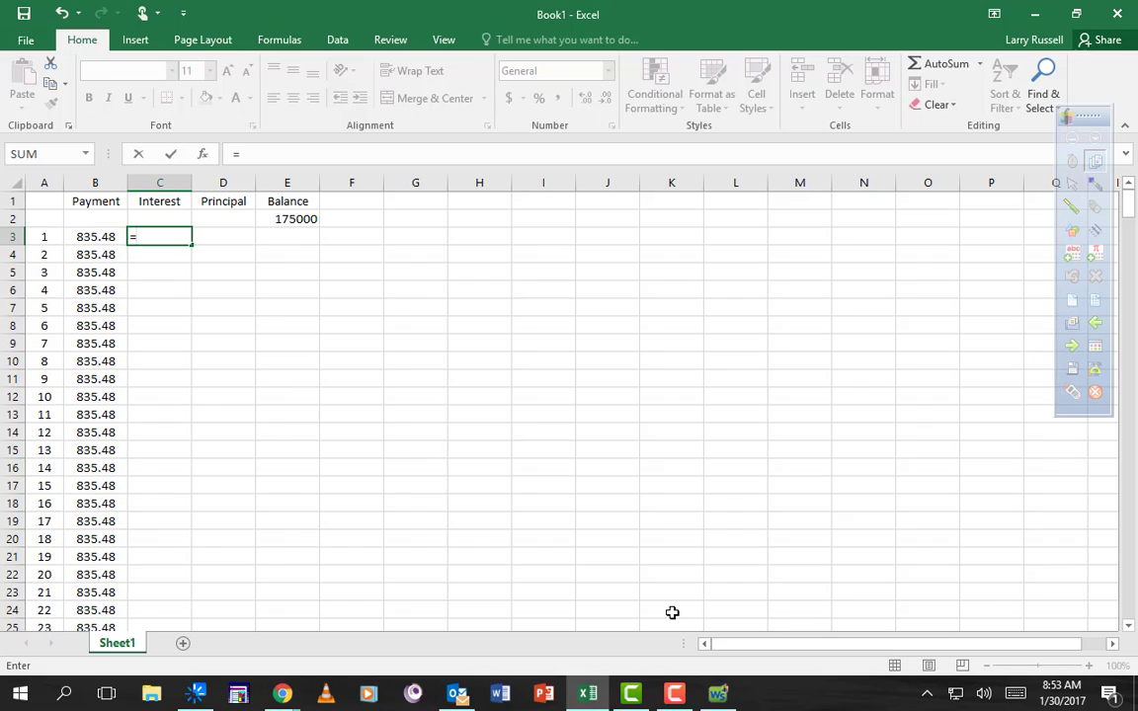
pyautogui.click(295, 219)
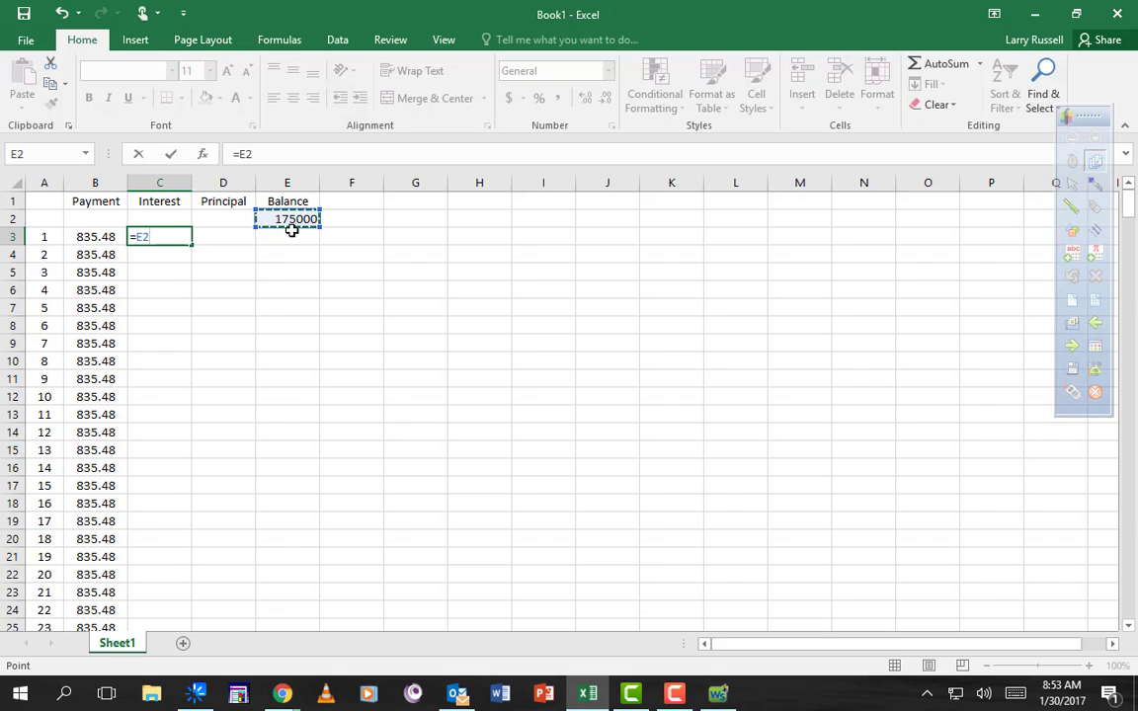
pyautogui.write('*')
pyautogui.write('.04')
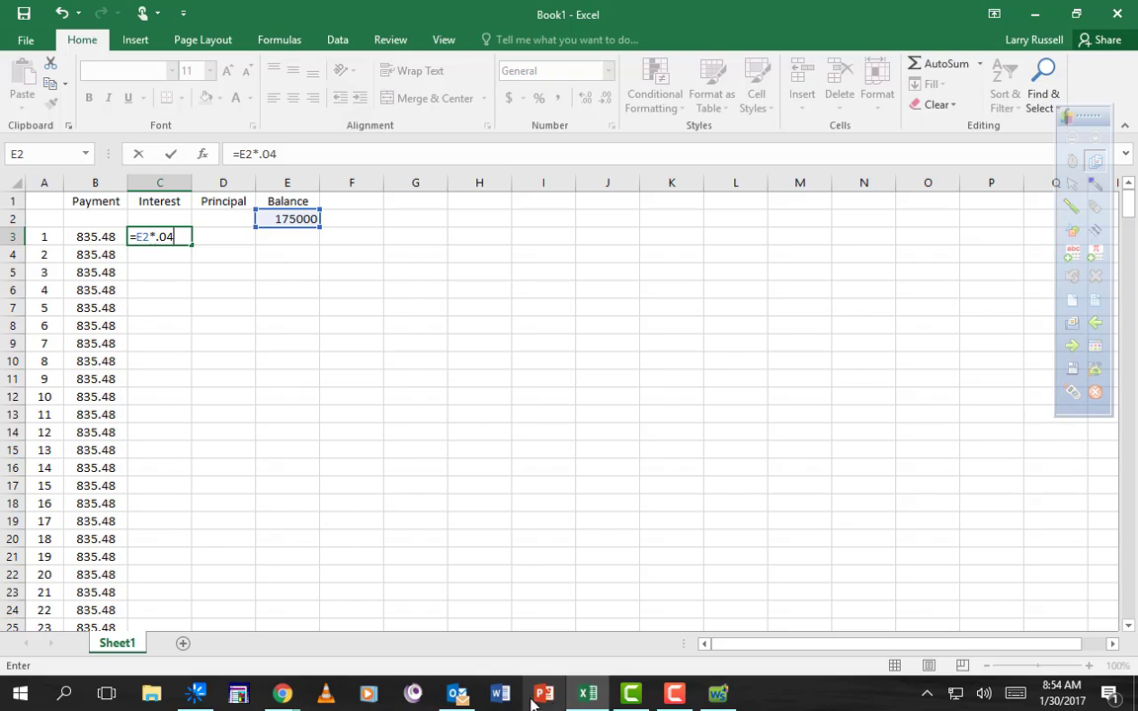
pyautogui.write('/')
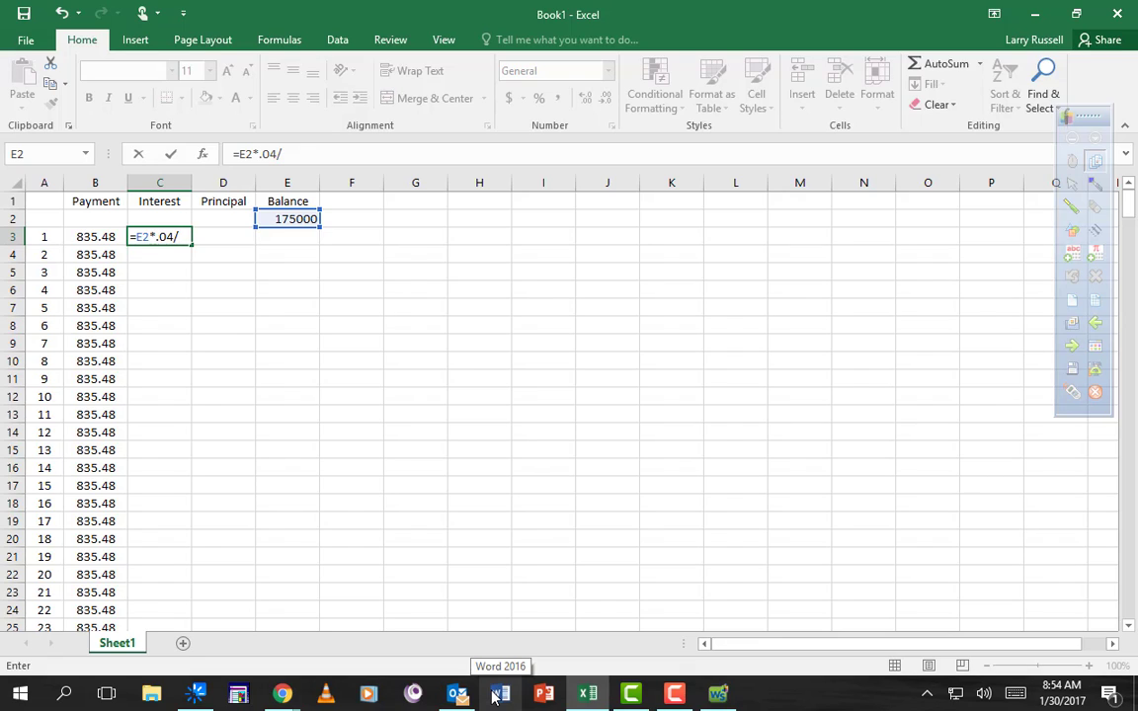
pyautogui.write('12')
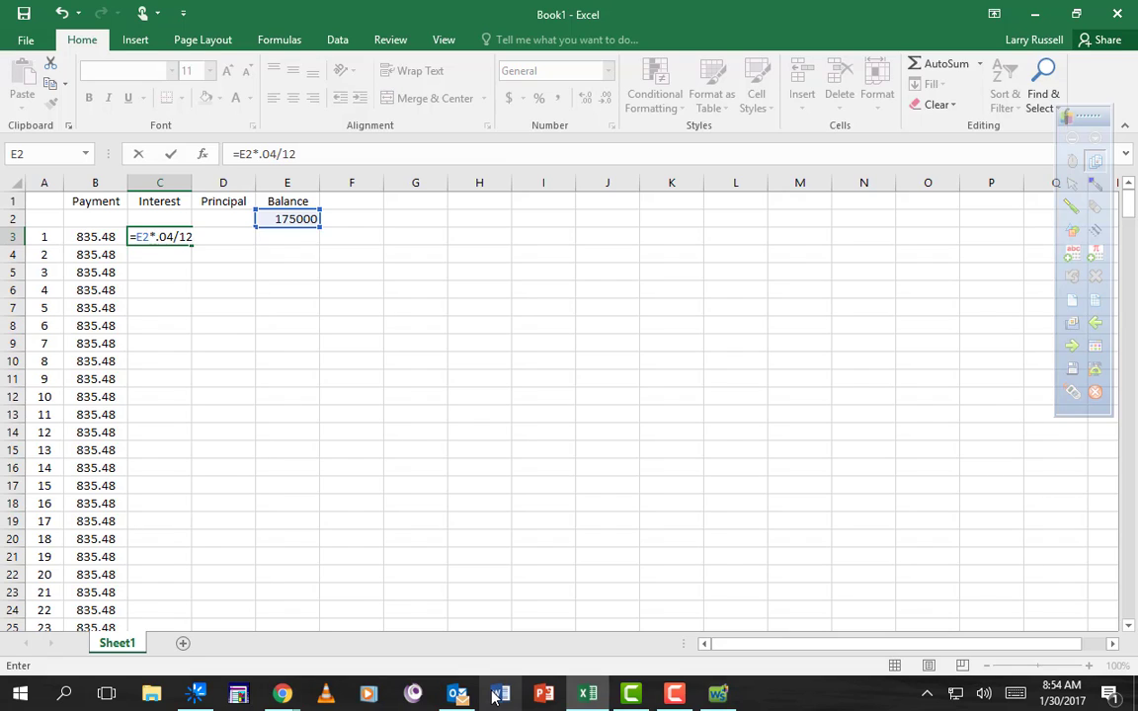
pyautogui.press('Return')
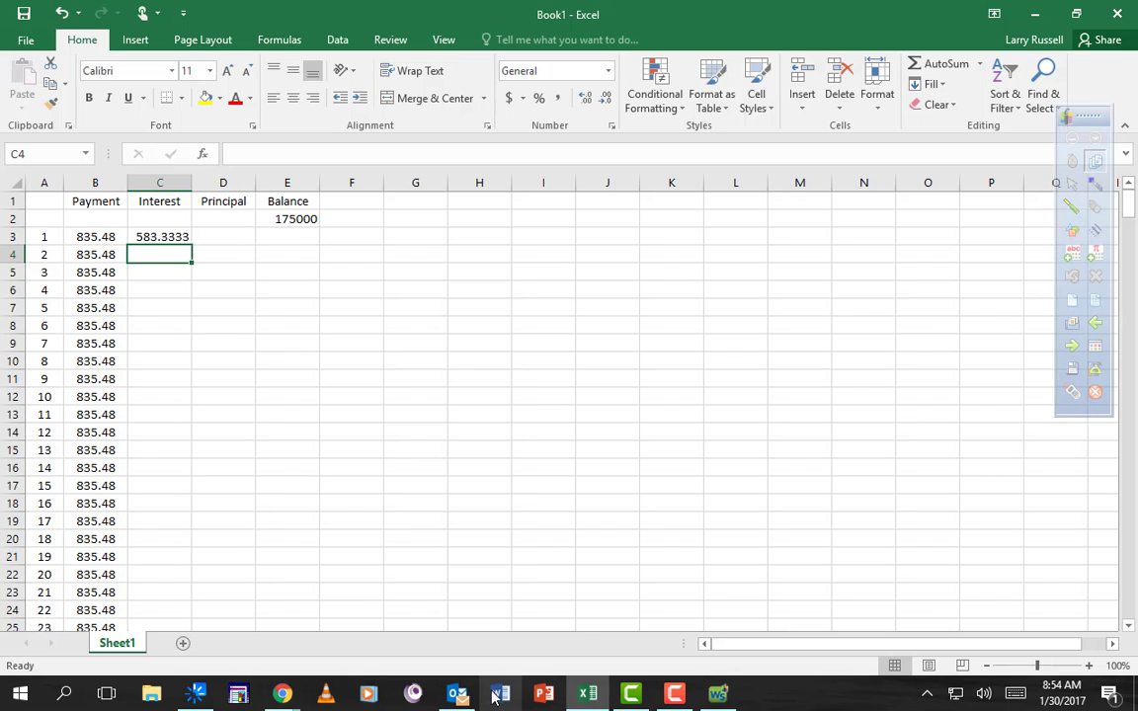
# Step: Enter the first month's principal in cell D3 as payment minus interest, =B3-C3
pyautogui.click(198, 239)
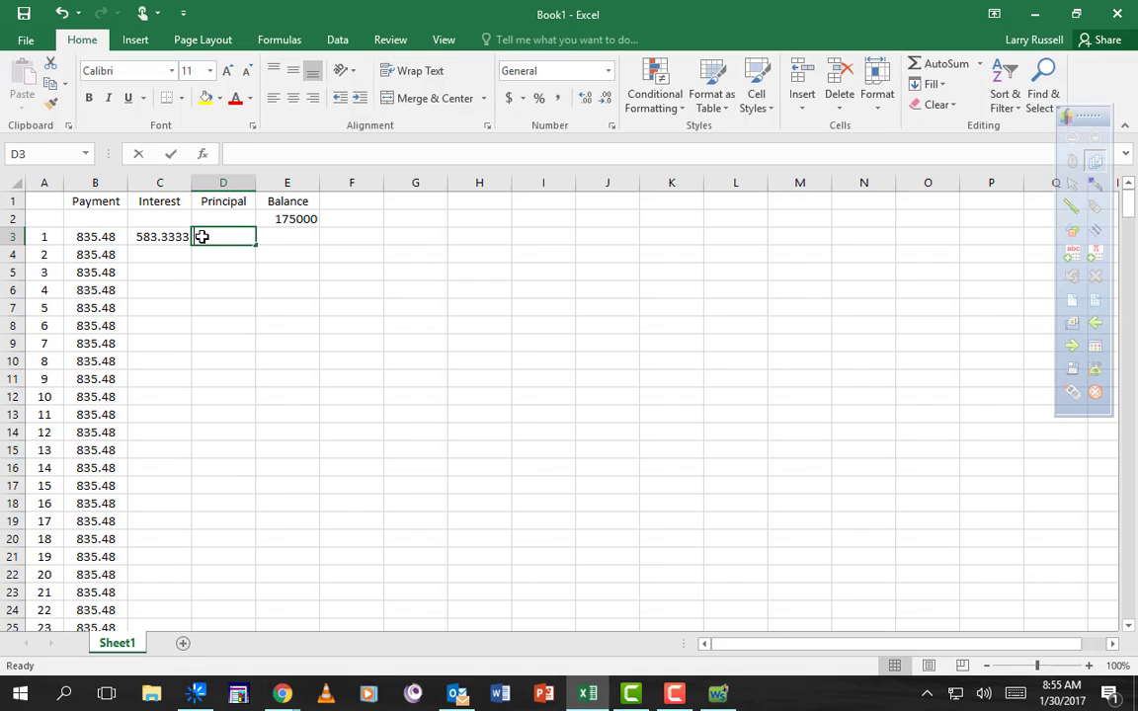
pyautogui.write('=')
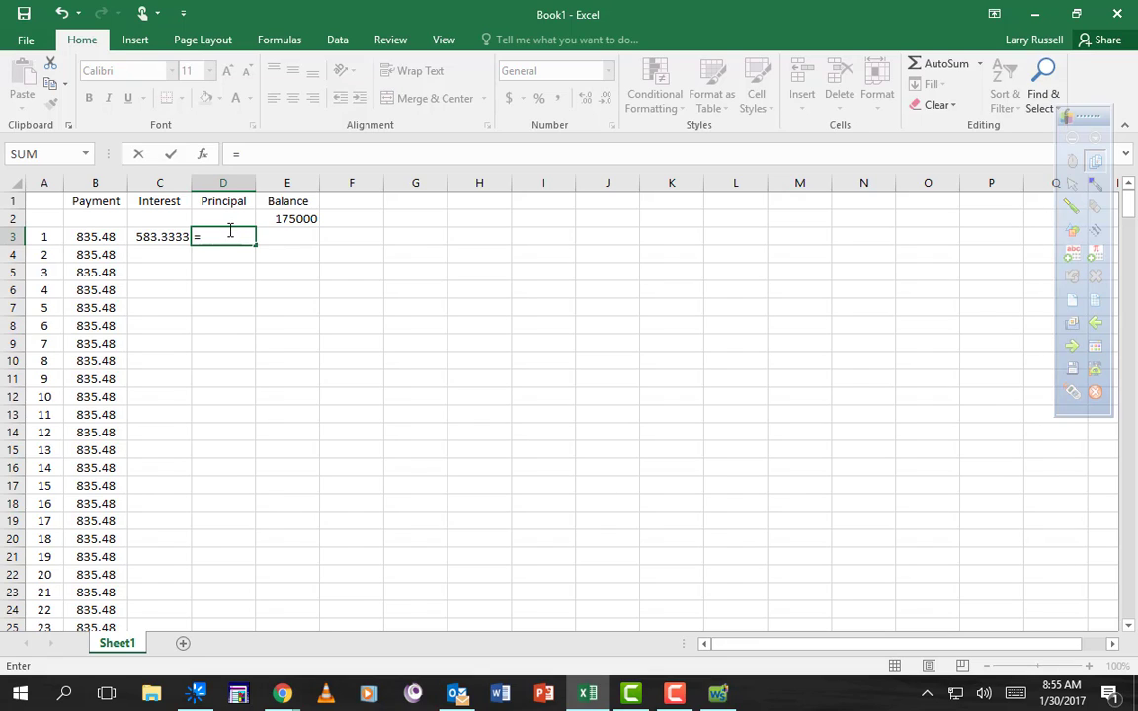
pyautogui.click(86, 235)
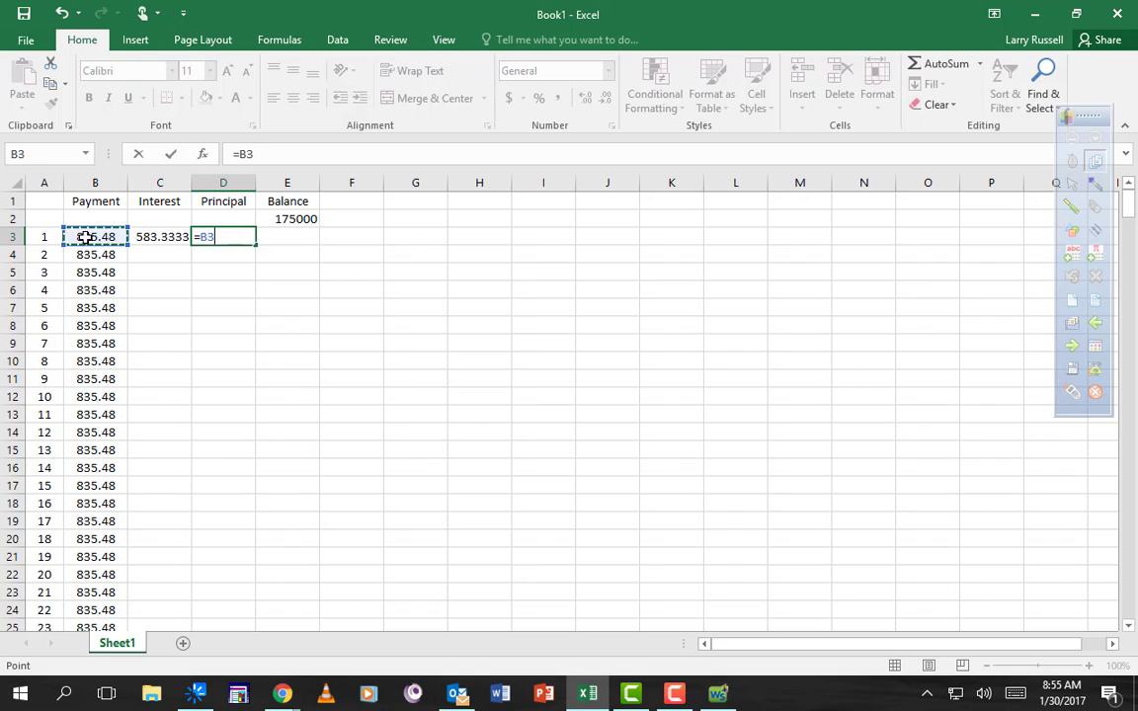
pyautogui.write('-')
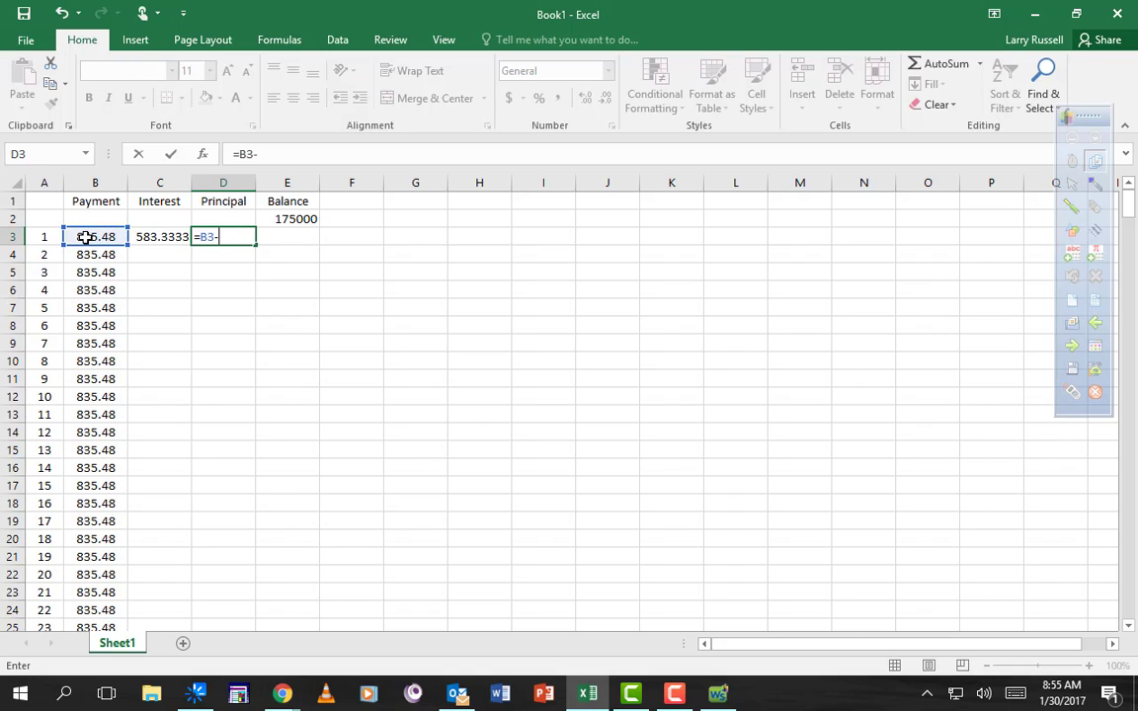
pyautogui.click(155, 237)
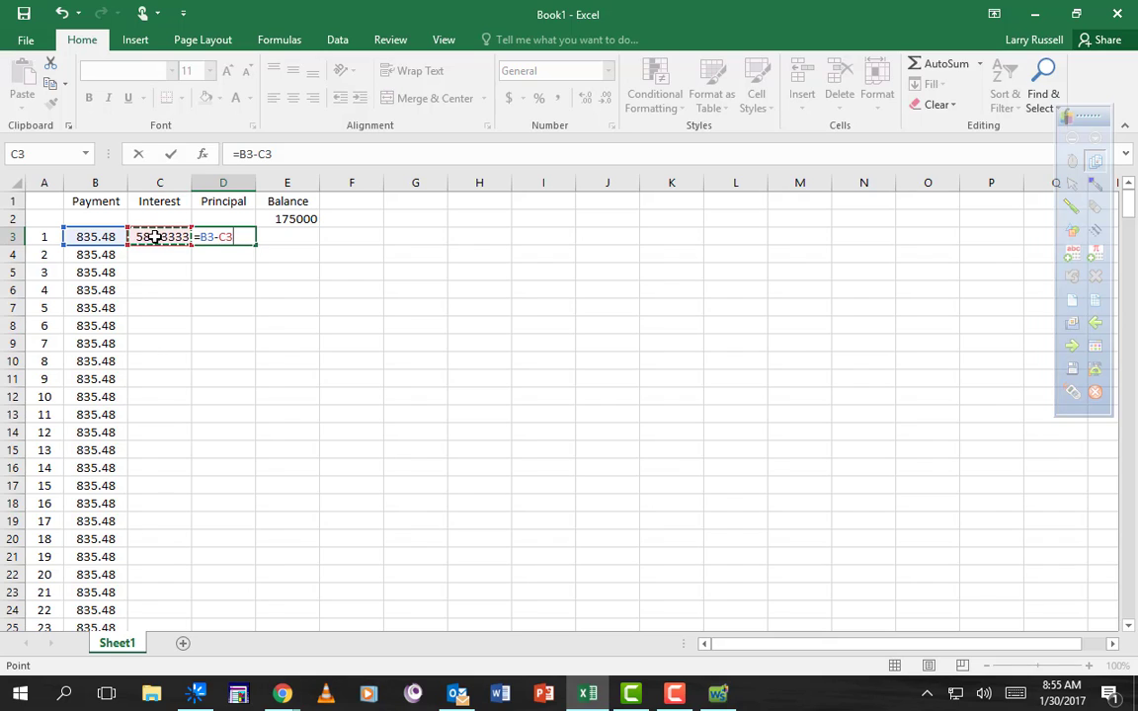
pyautogui.press('Return')
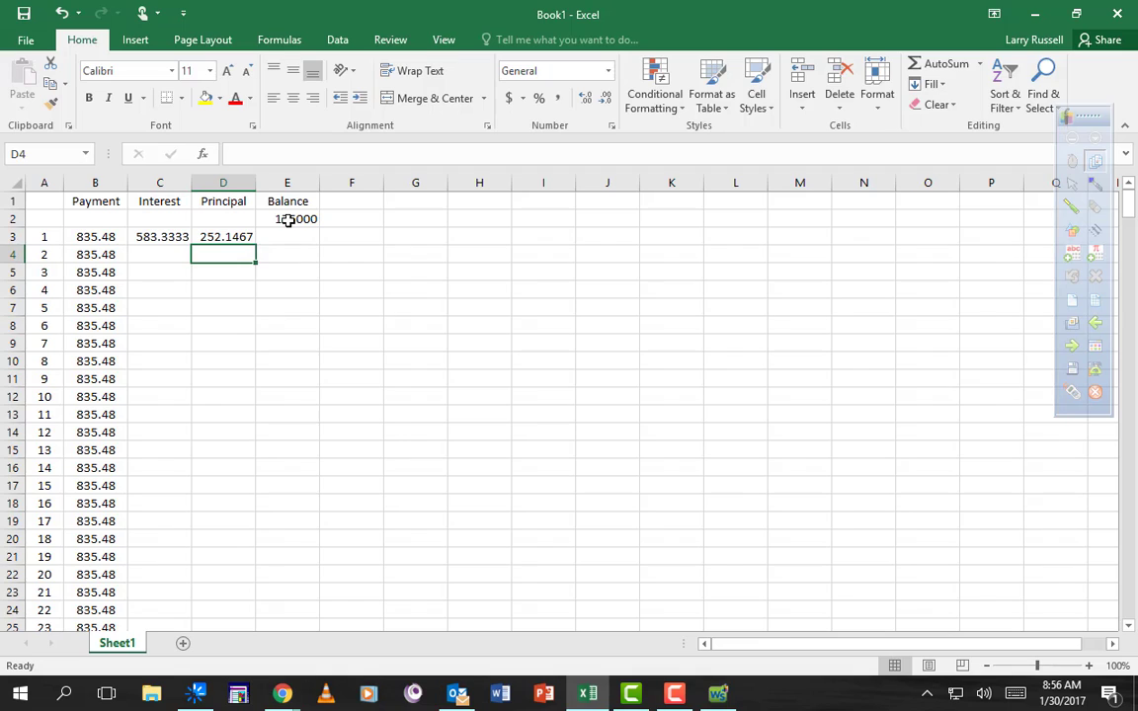
# Step: Clear the interest formula from C3 and the principal formula from D3
pyautogui.click(236, 236)
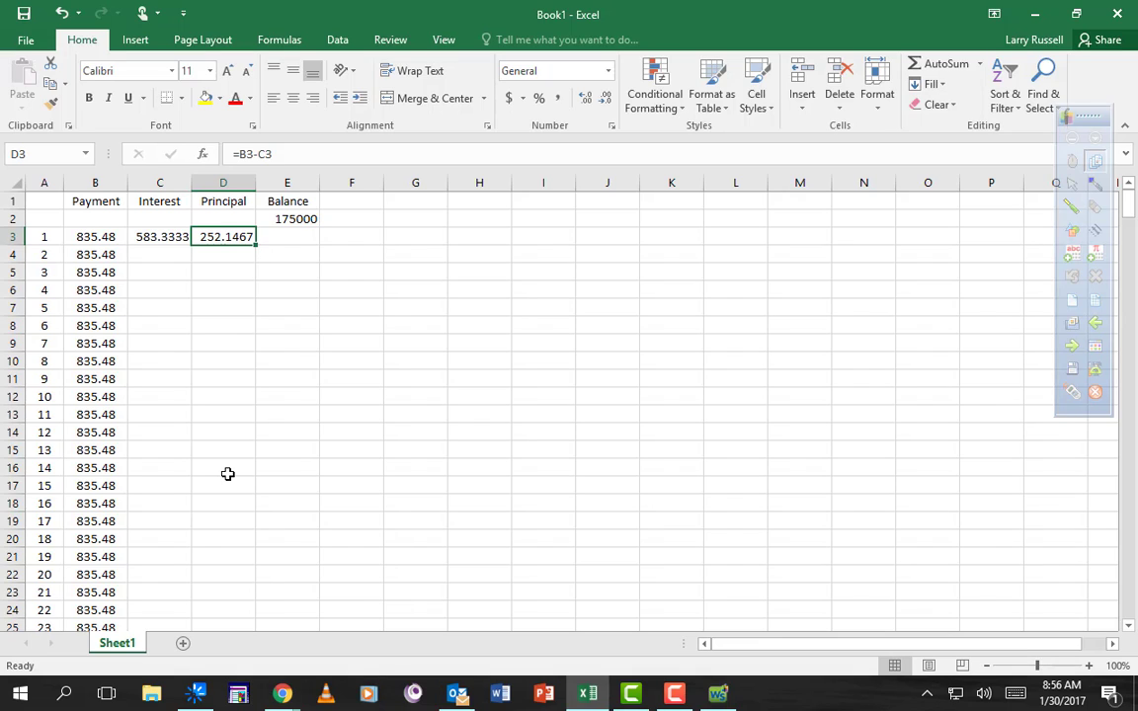
pyautogui.click(176, 236)
pyautogui.press('BackSpace')
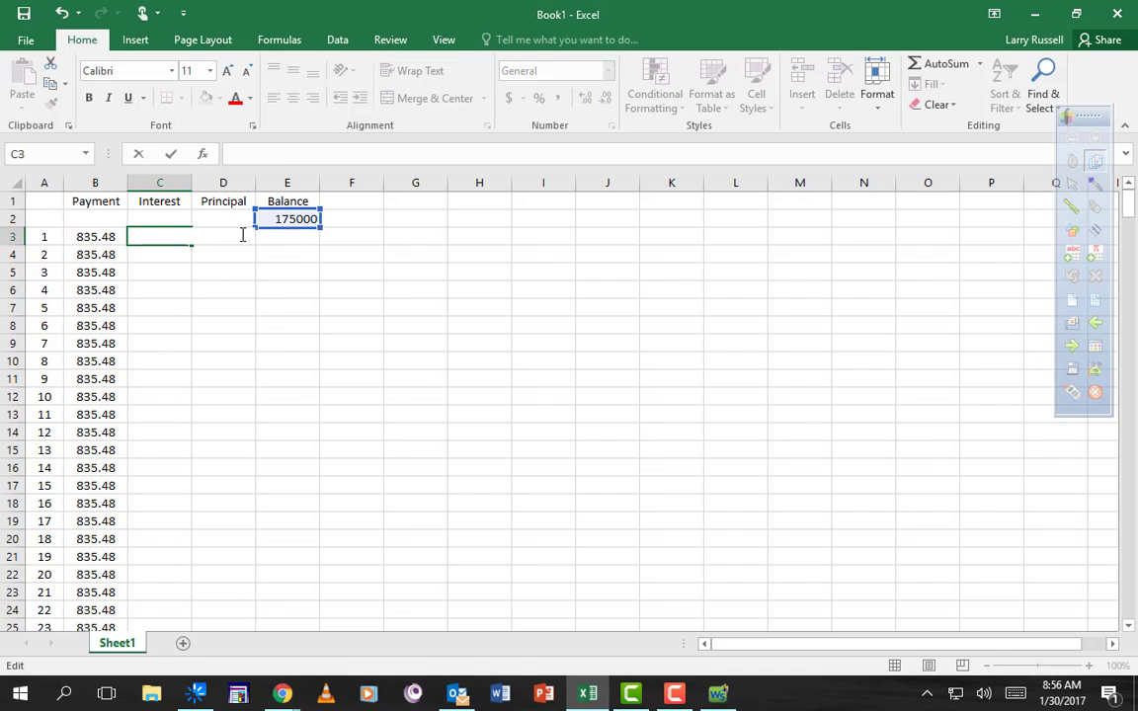
pyautogui.click(218, 271)
pyautogui.click(221, 234)
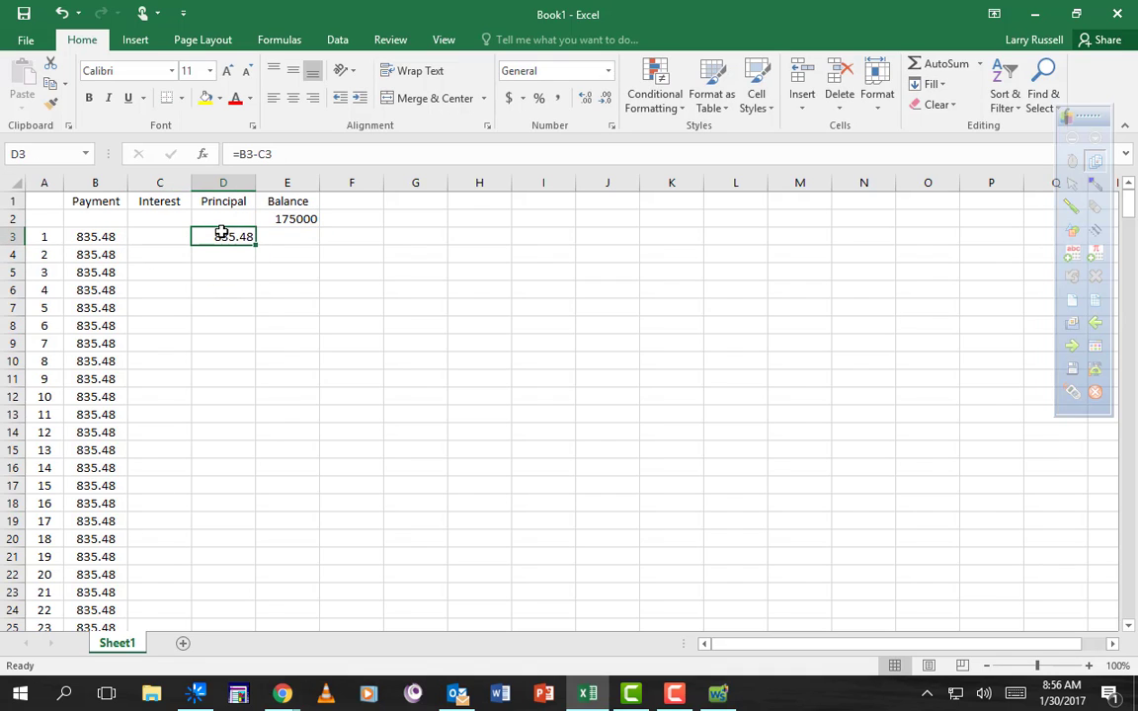
pyautogui.press('BackSpace')
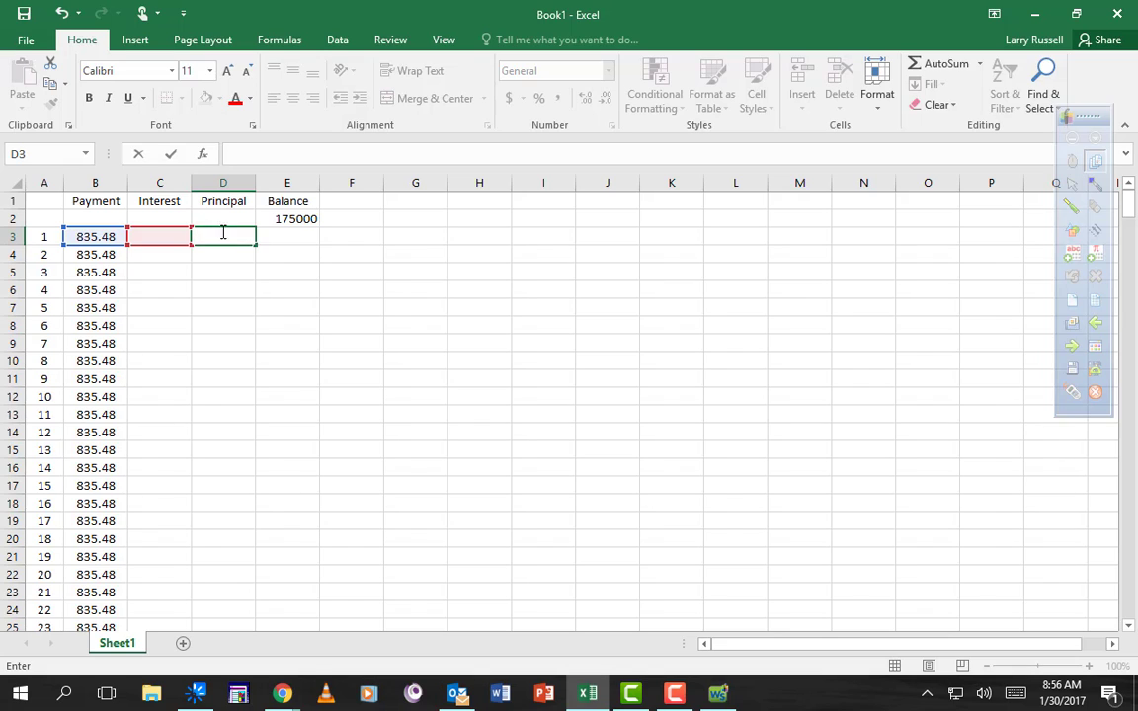
# Step: Enter the month 1 interest formula =E2*.04/12 in the empty cell C3
pyautogui.click(176, 236)
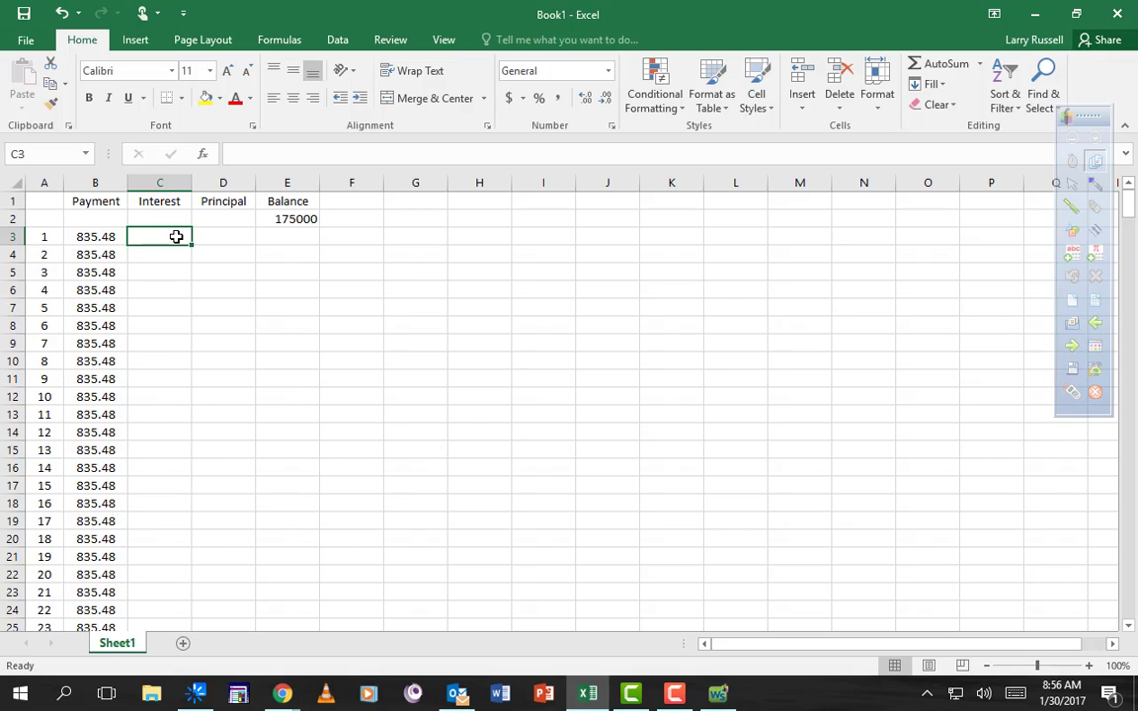
pyautogui.write('=')
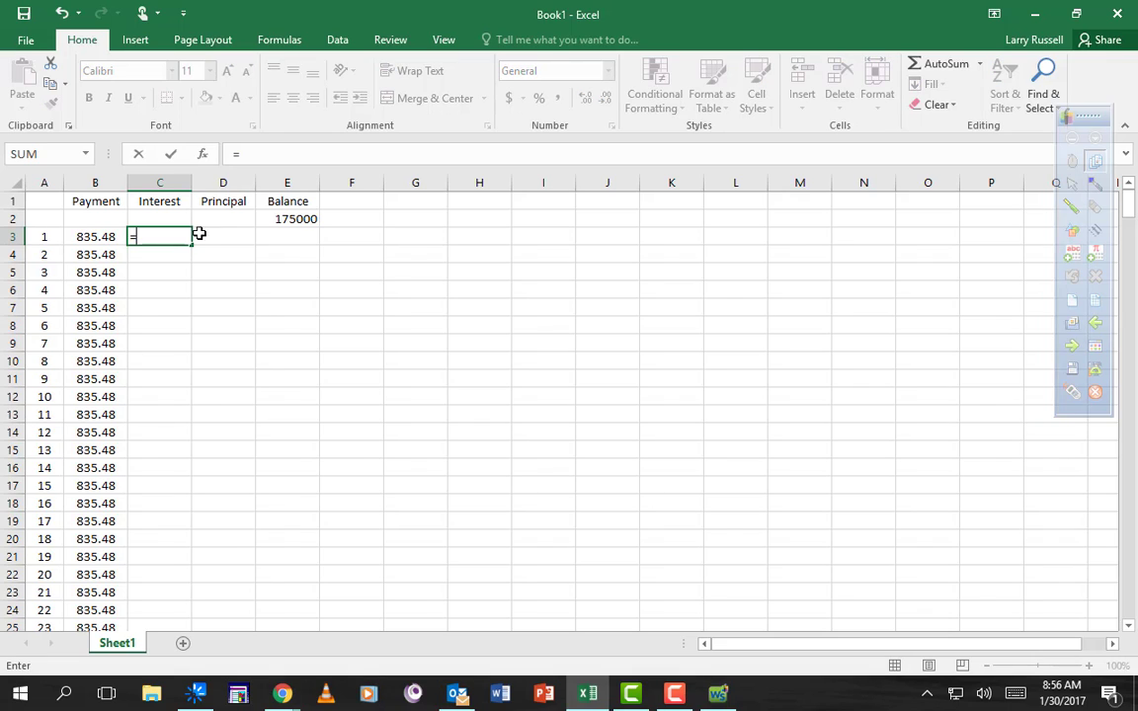
pyautogui.click(294, 219)
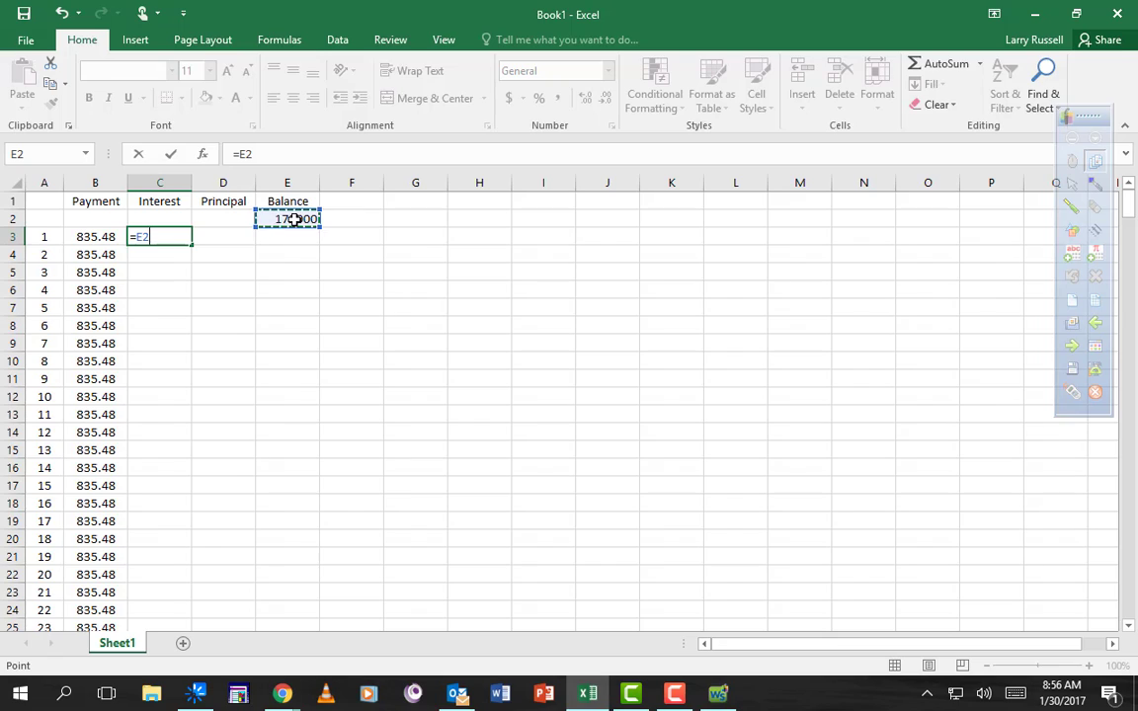
pyautogui.write('*.04')
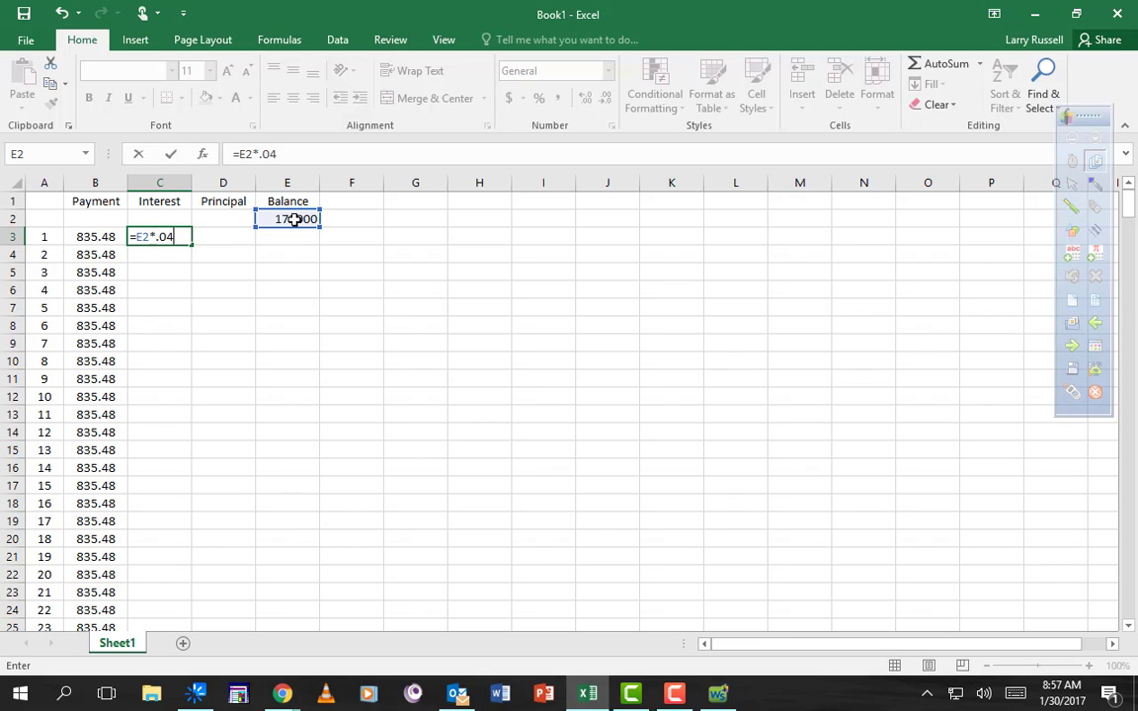
pyautogui.write('/12')
pyautogui.press('Return')
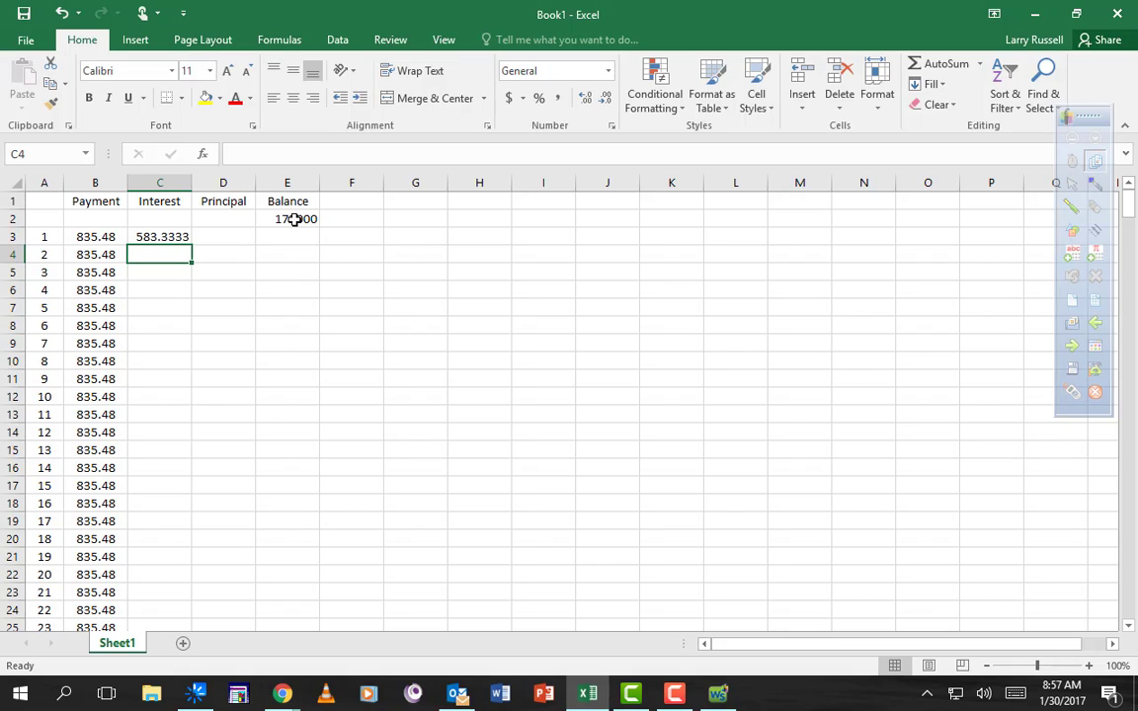
# Step: Enter the formula =B3-C3 in cell D3 to calculate month 1's principal portion
pyautogui.click(242, 237)
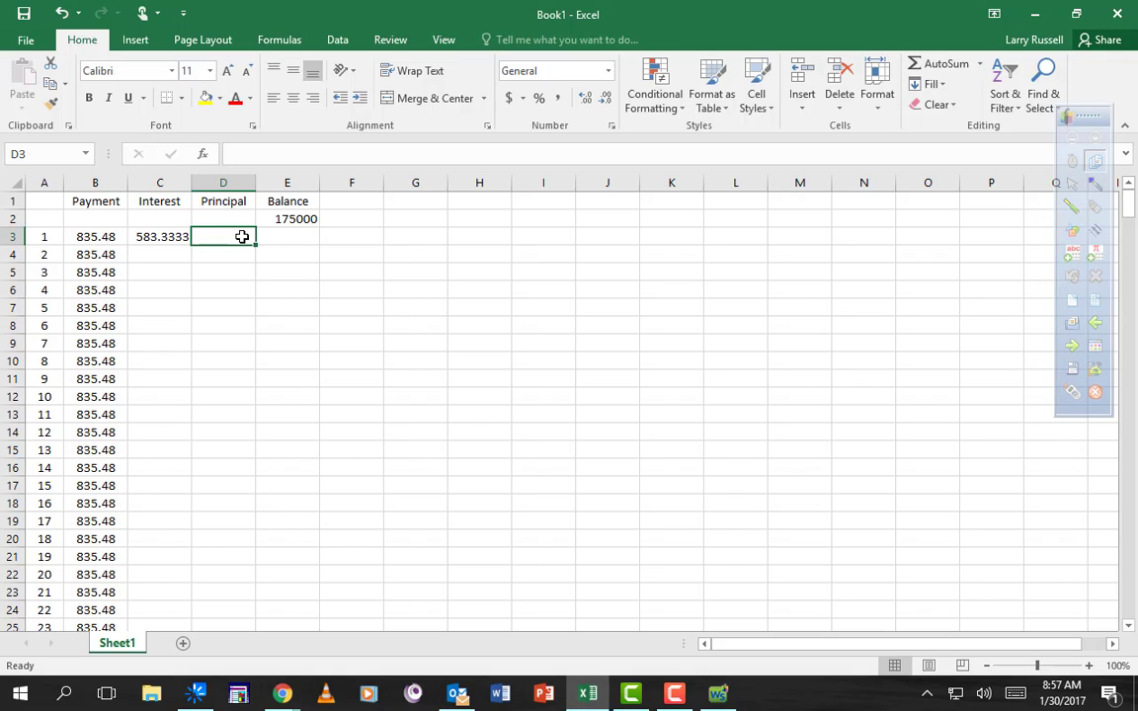
pyautogui.write('=')
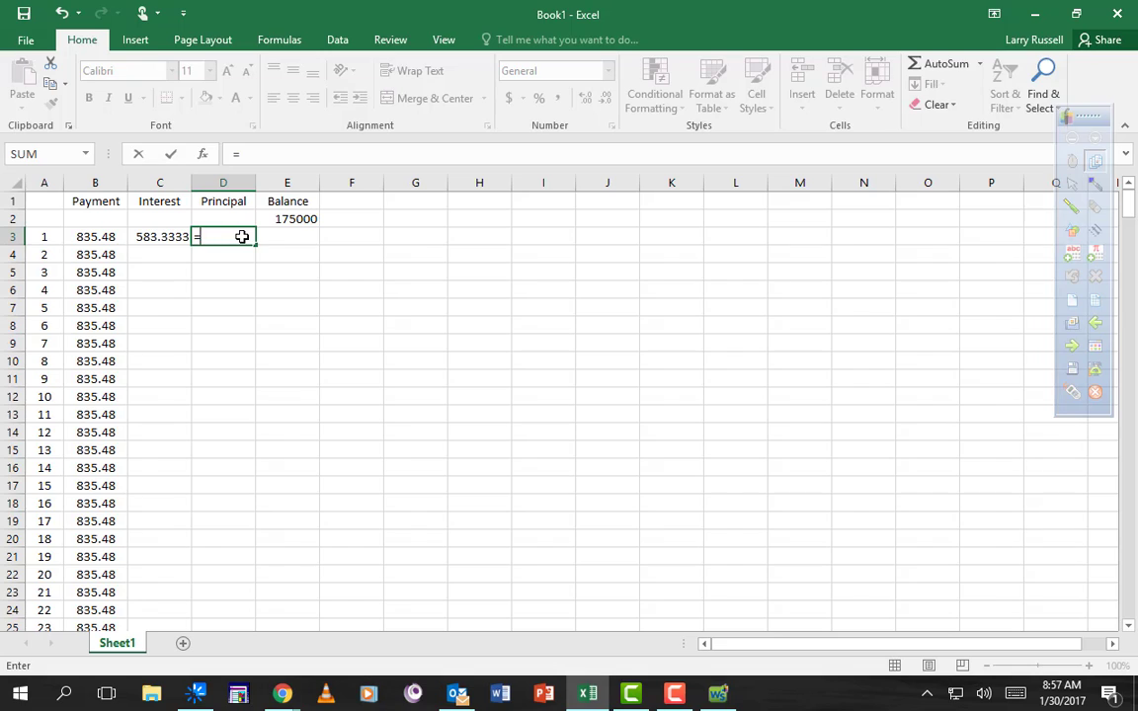
pyautogui.click(110, 237)
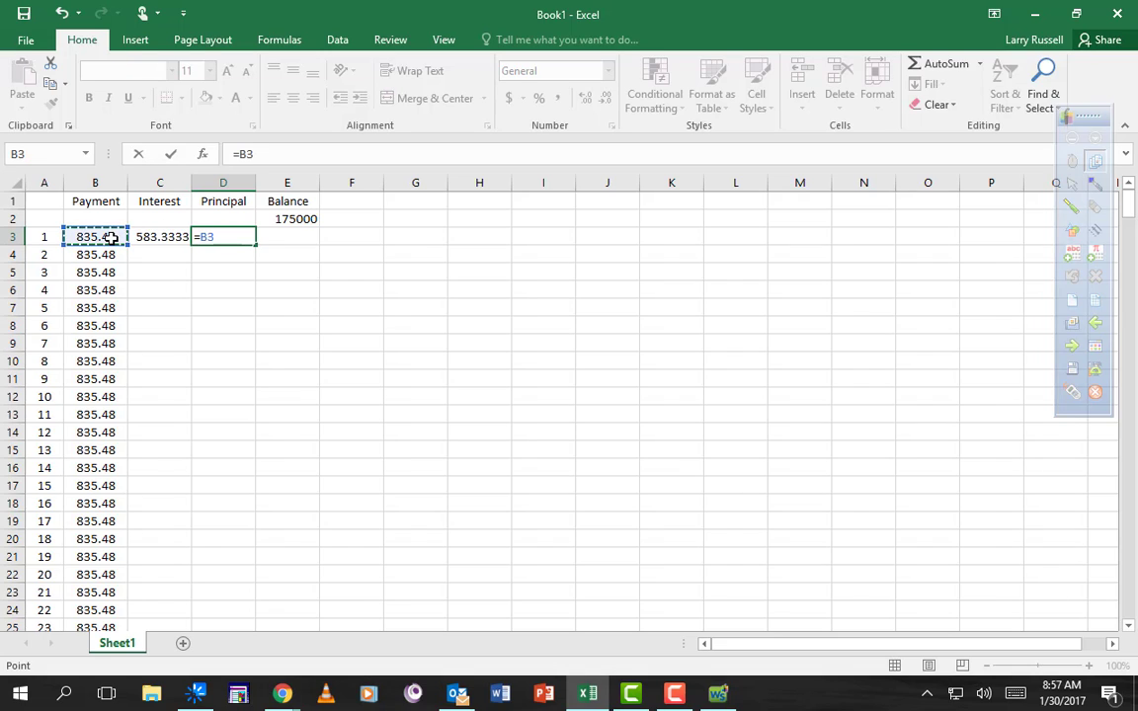
pyautogui.write('-')
pyautogui.click(154, 238)
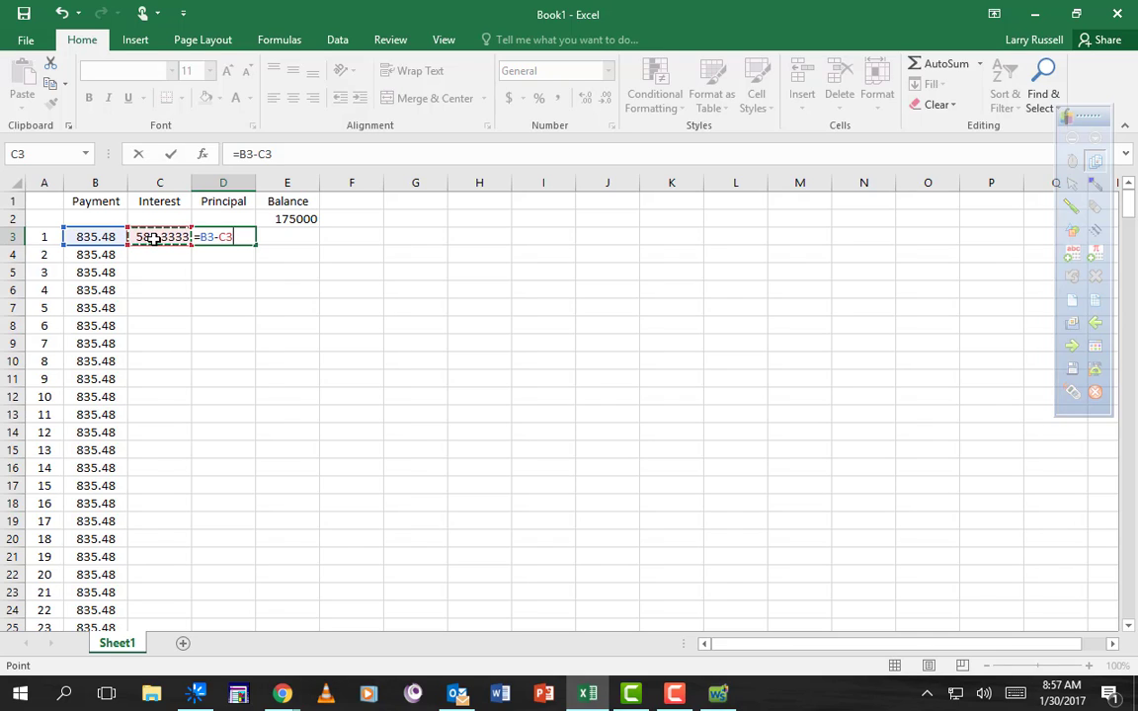
pyautogui.press('Return')
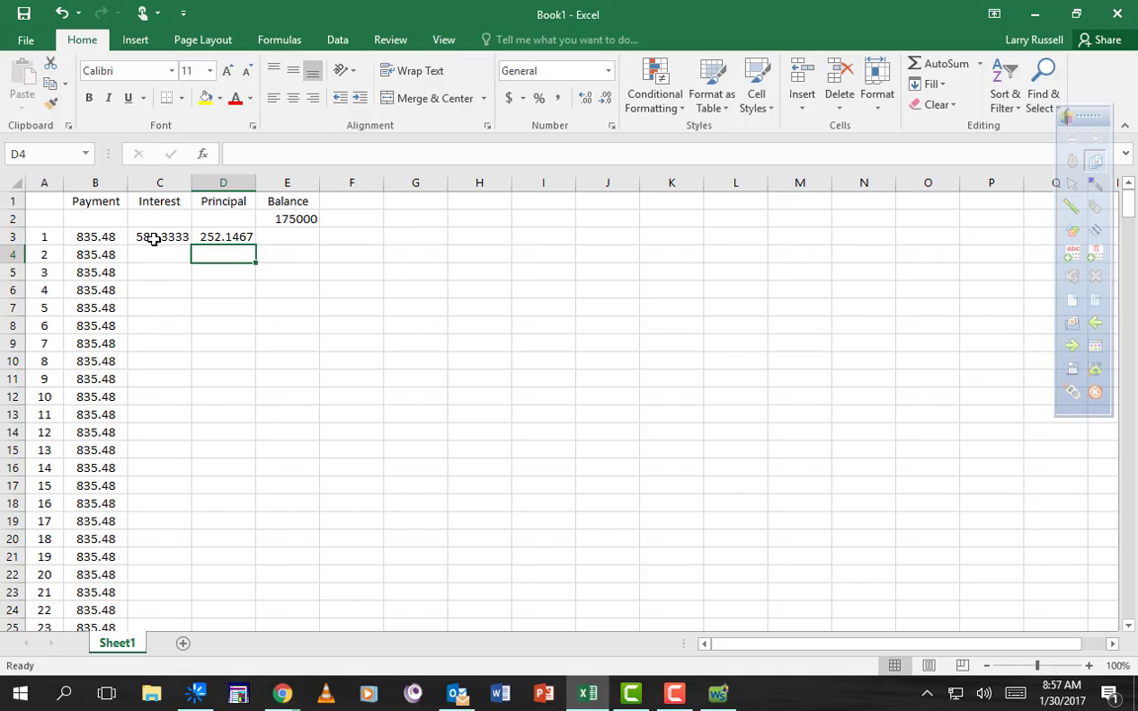
# Step: Enter the formula =E2-D3 in cell E3 to calculate the balance after the first payment
pyautogui.click(294, 236)
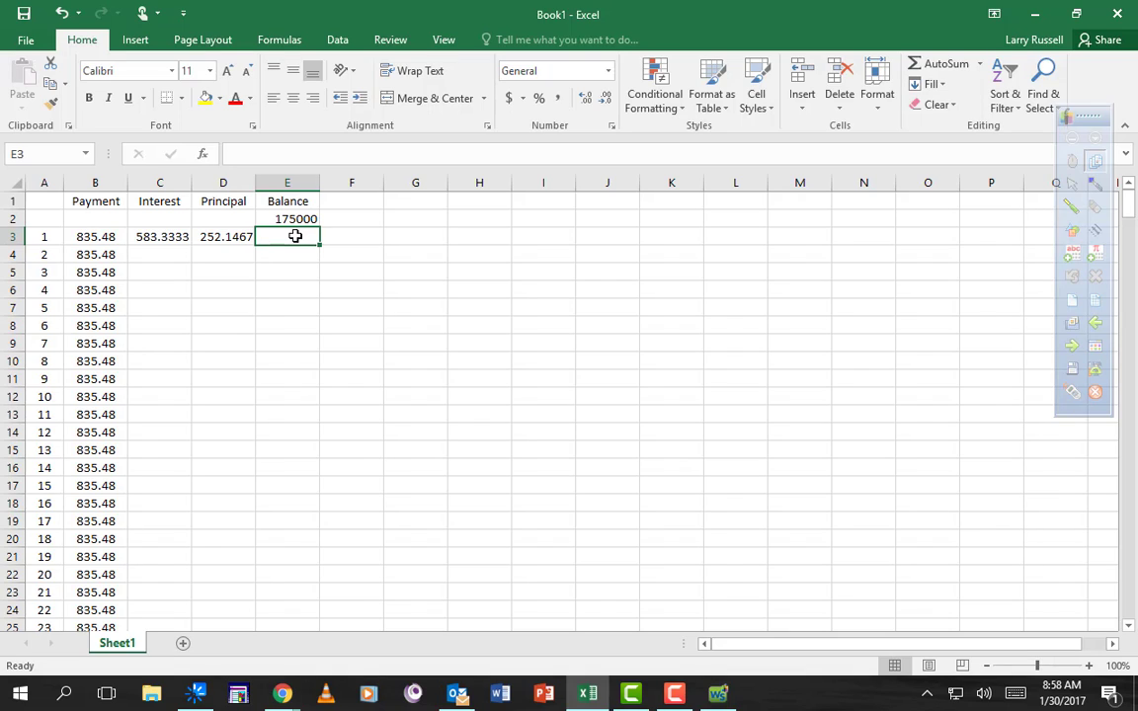
pyautogui.write('=')
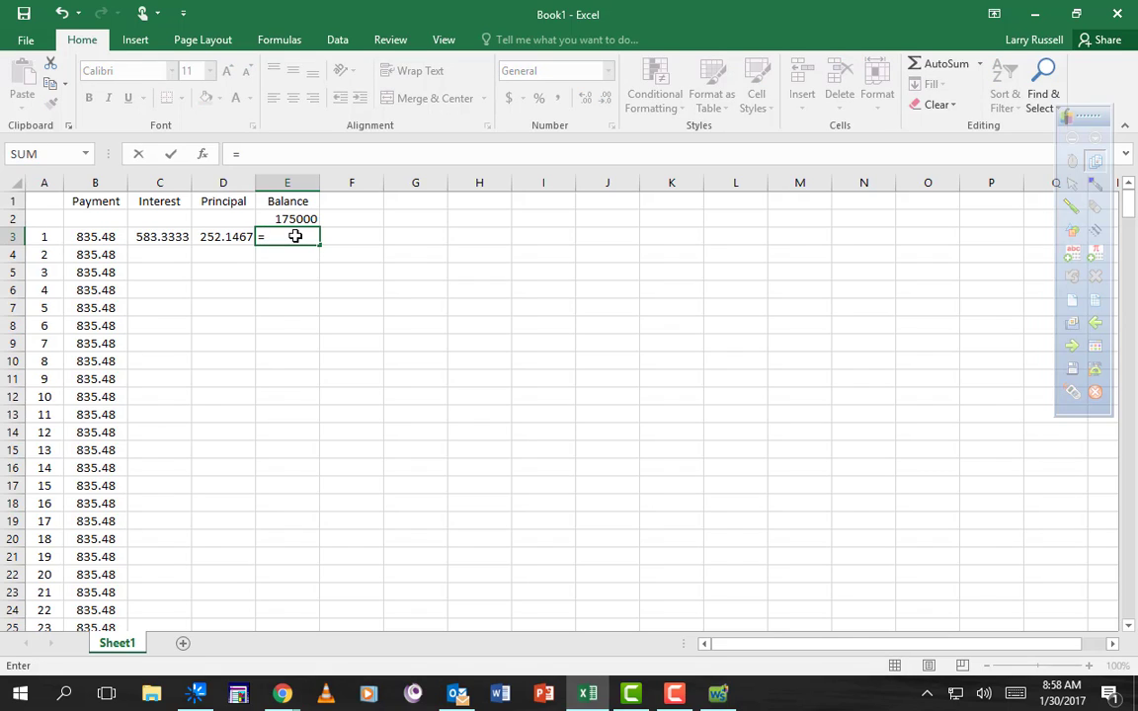
pyautogui.click(292, 219)
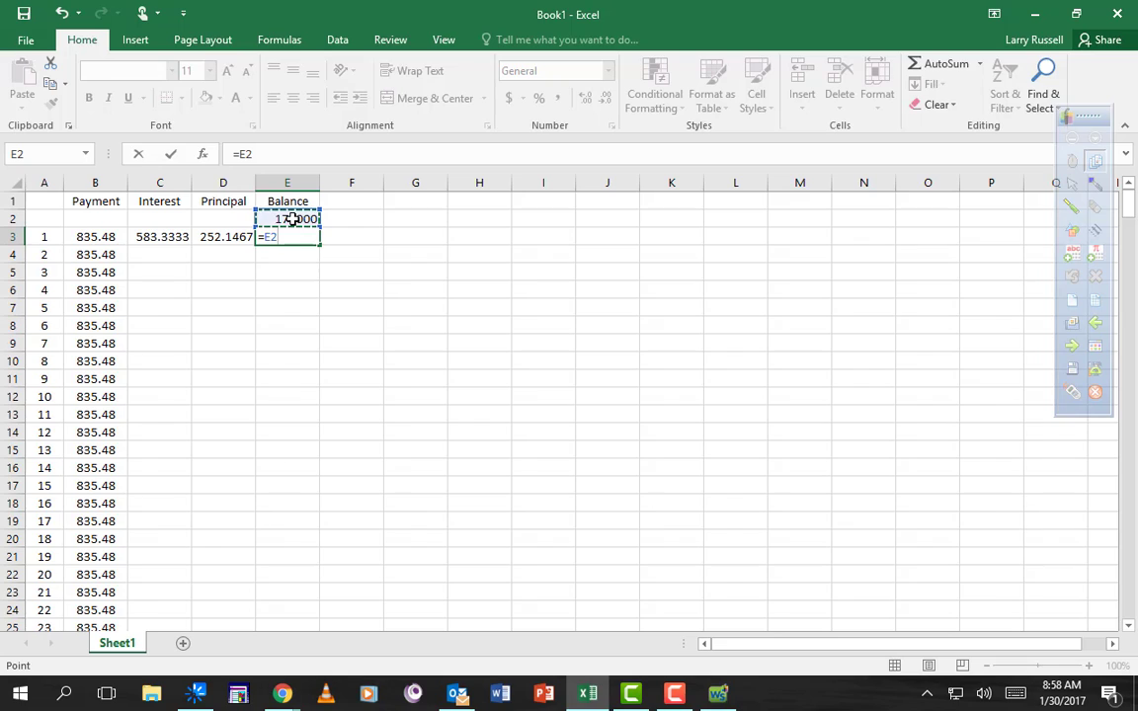
pyautogui.write('-')
pyautogui.click(234, 237)
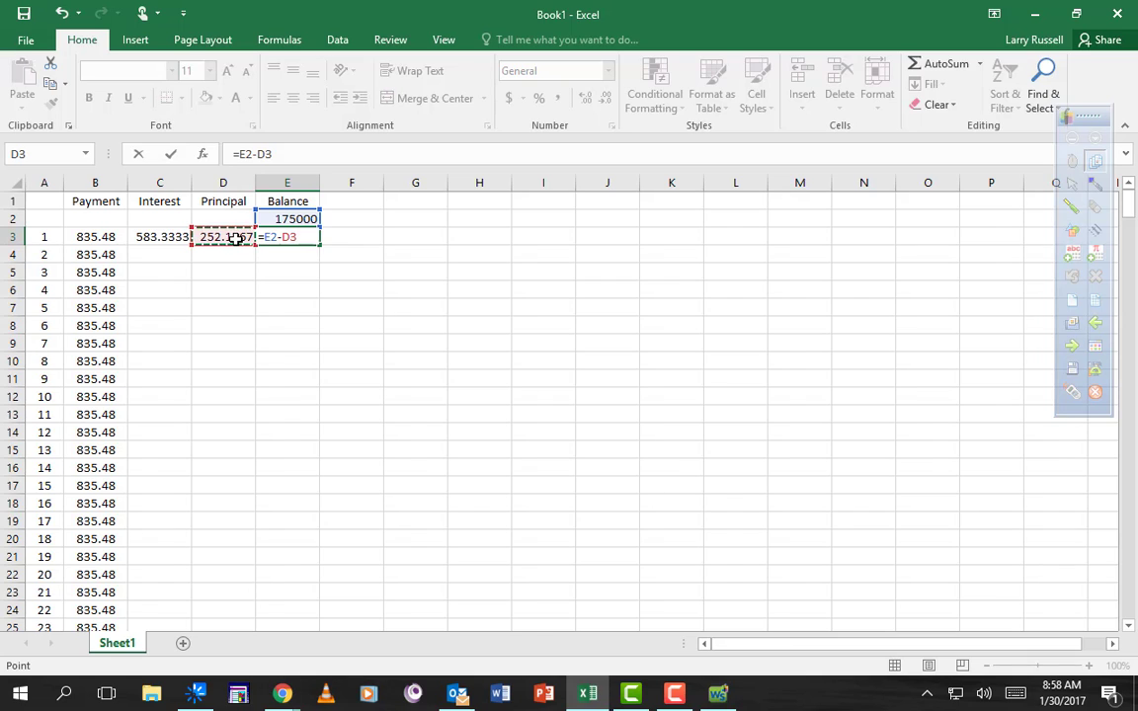
pyautogui.press('Return')
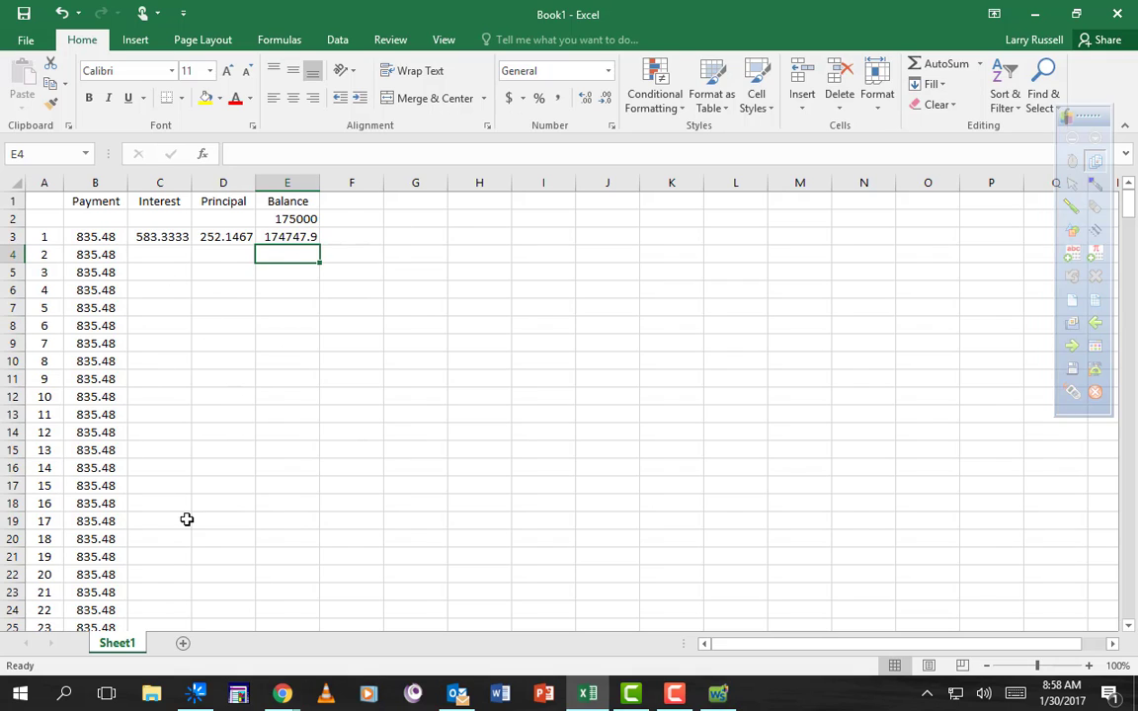
# Step: Fill the interest formula from C3 down through month 360 in C362, and inspect the copied formula in C5
pyautogui.click(168, 239)
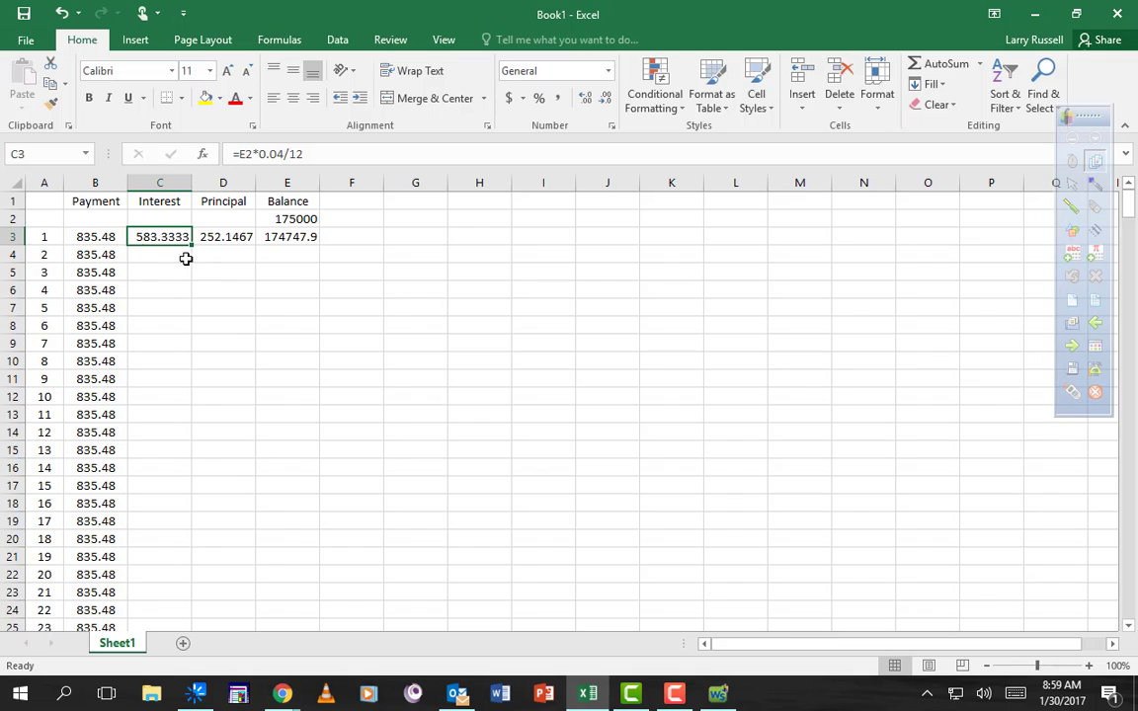
pyautogui.moveTo(193, 246); pyautogui.dragTo(182, 547)
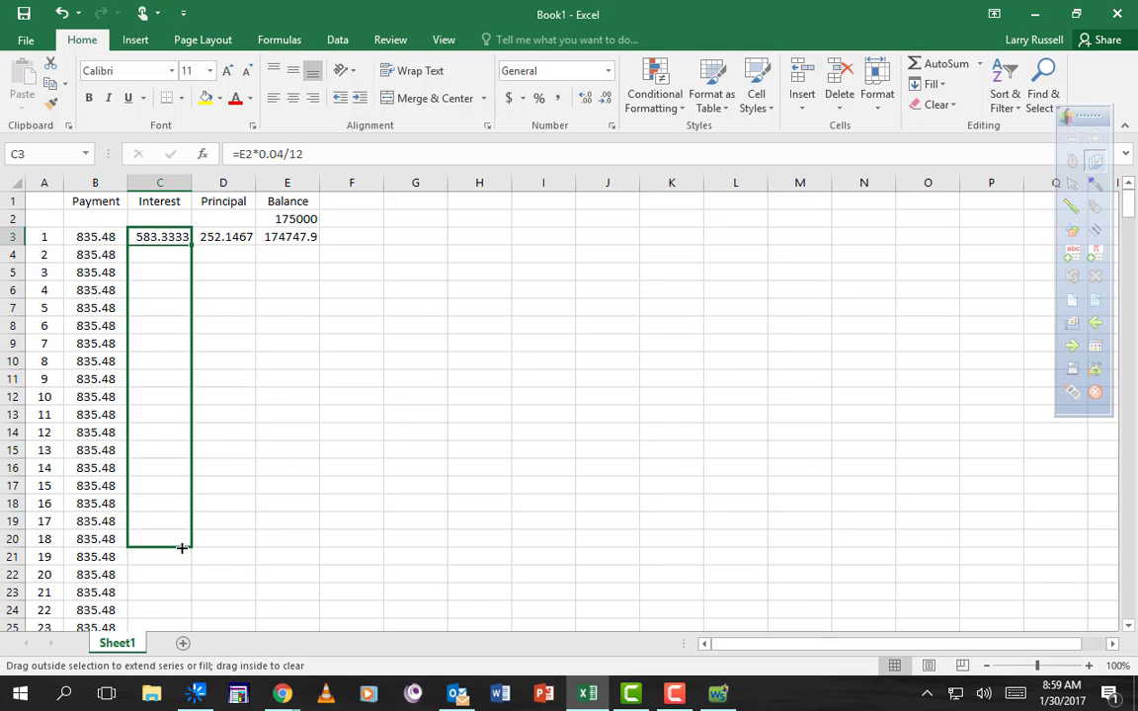
pyautogui.moveTo(182, 547); pyautogui.dragTo(176, 586)
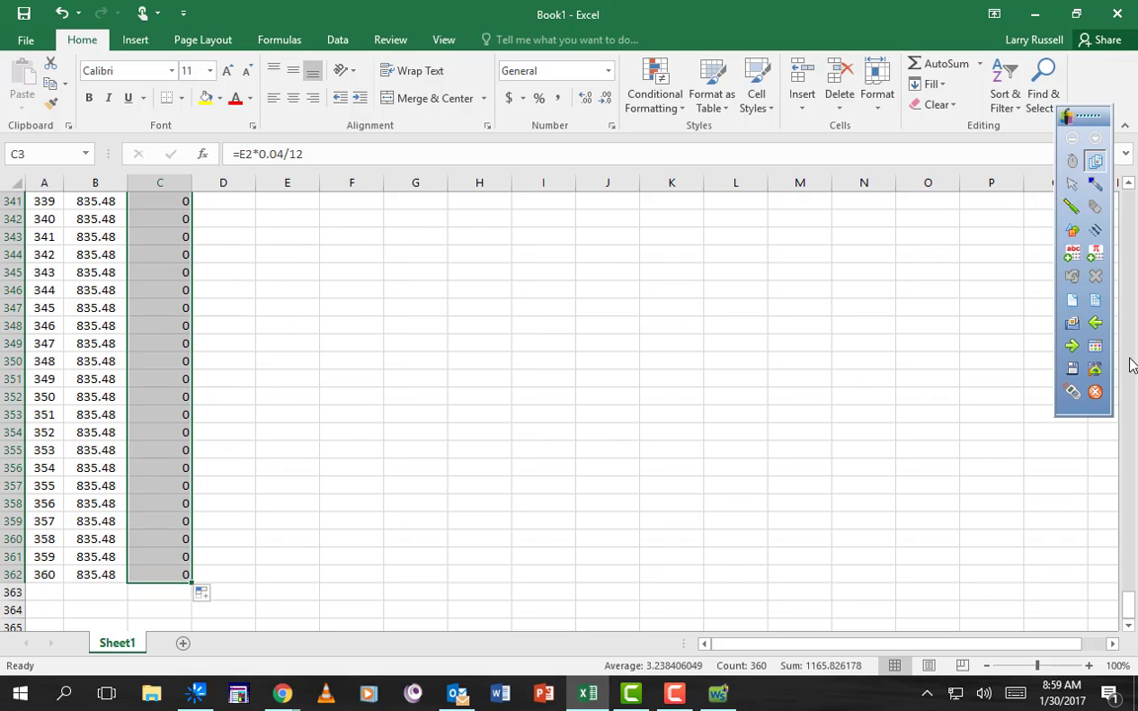
pyautogui.moveTo(1128, 599); pyautogui.dragTo(1128, 192)
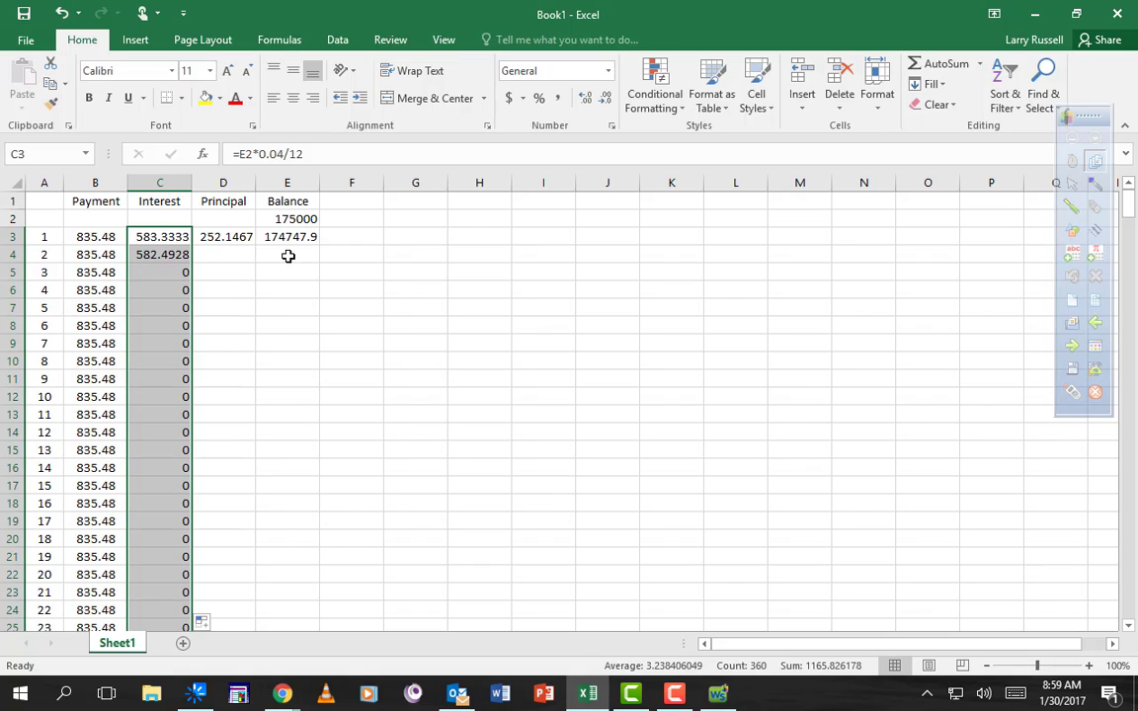
pyautogui.click(182, 270)
pyautogui.click(283, 252)
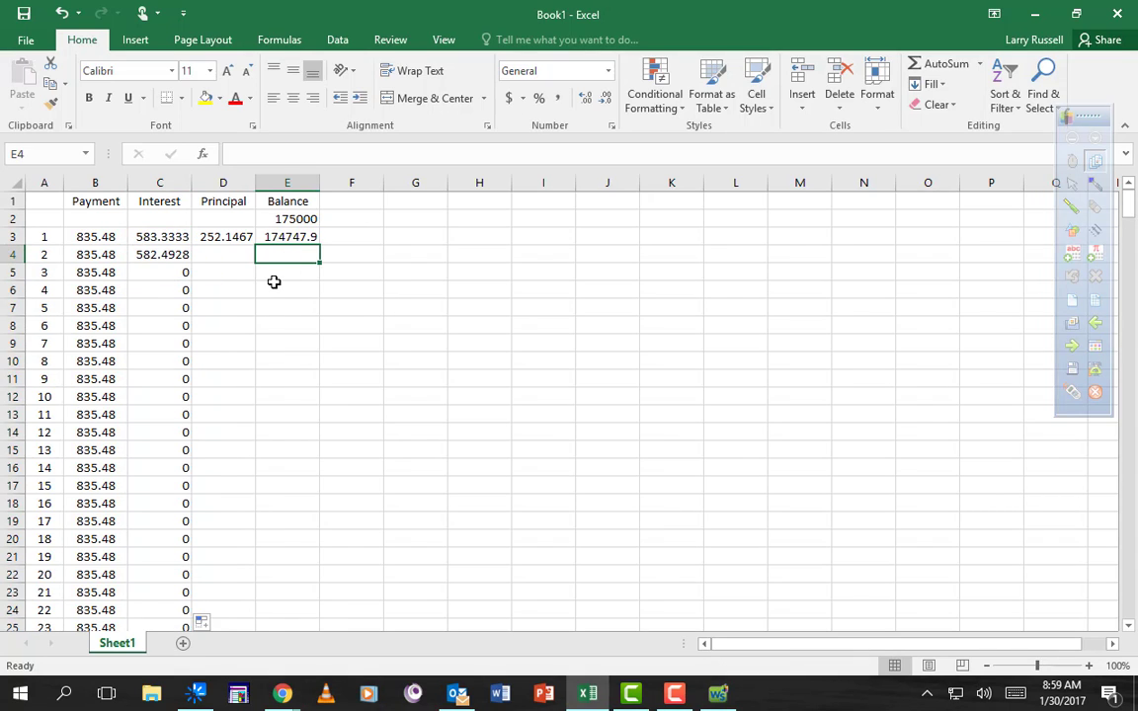
pyautogui.click(170, 269)
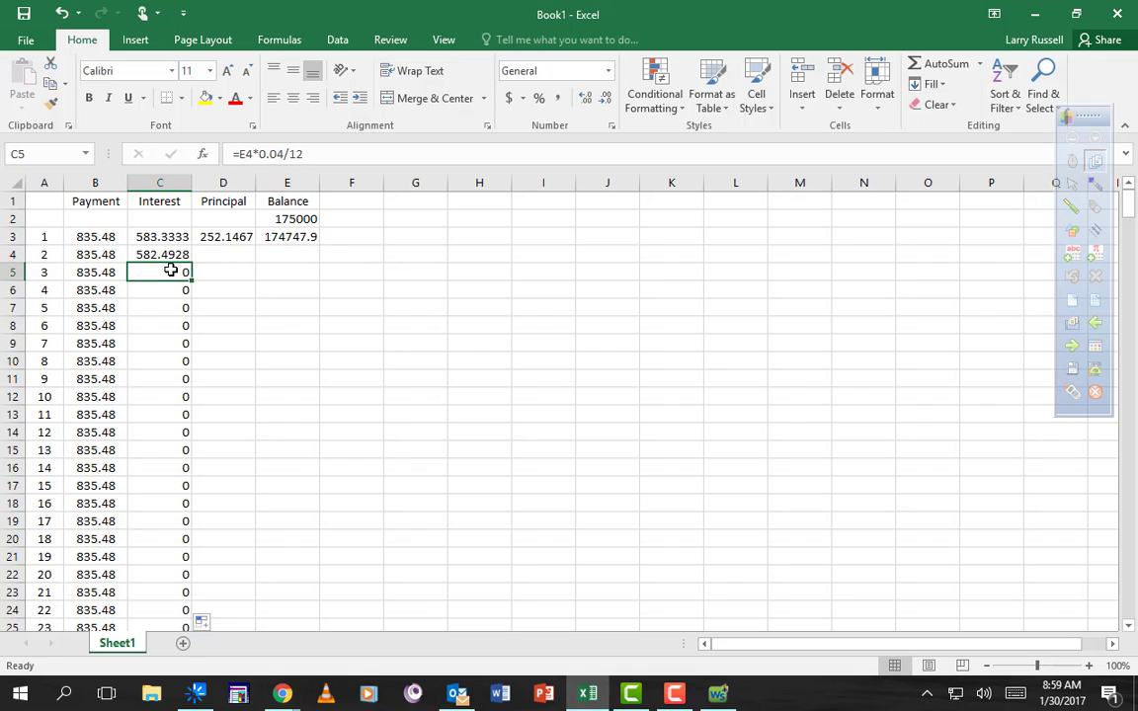
# Step: Copy the principal formula from D3 down the Principal column through month 360 in D362
pyautogui.click(219, 254)
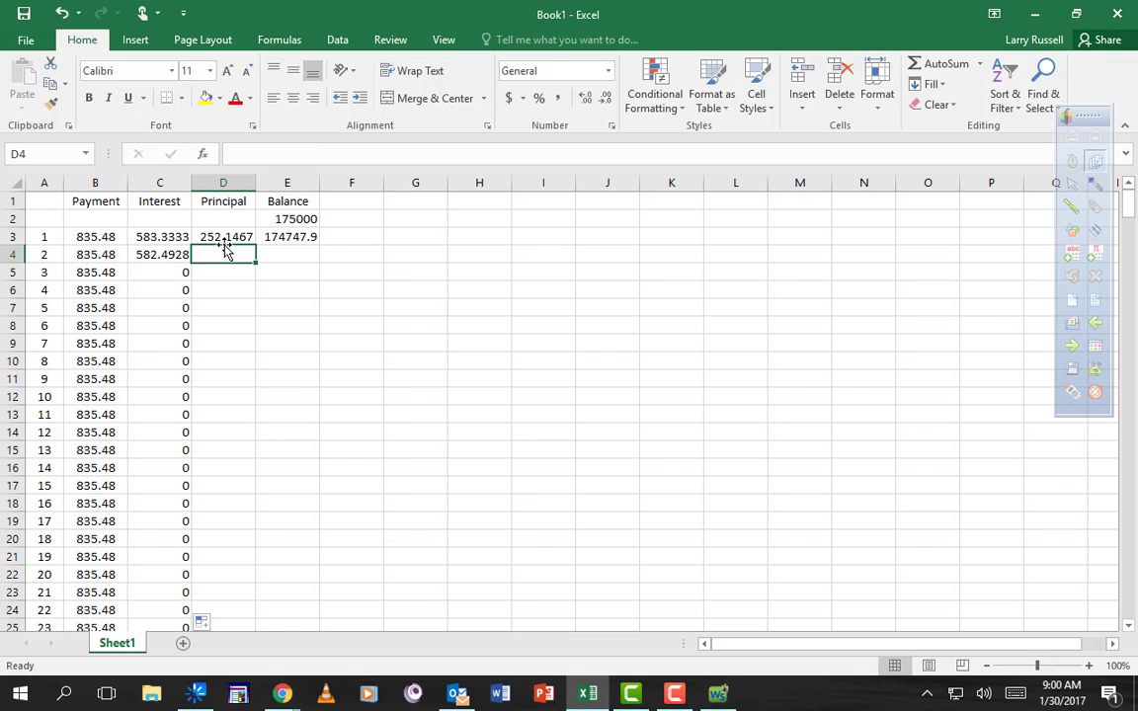
pyautogui.click(227, 237)
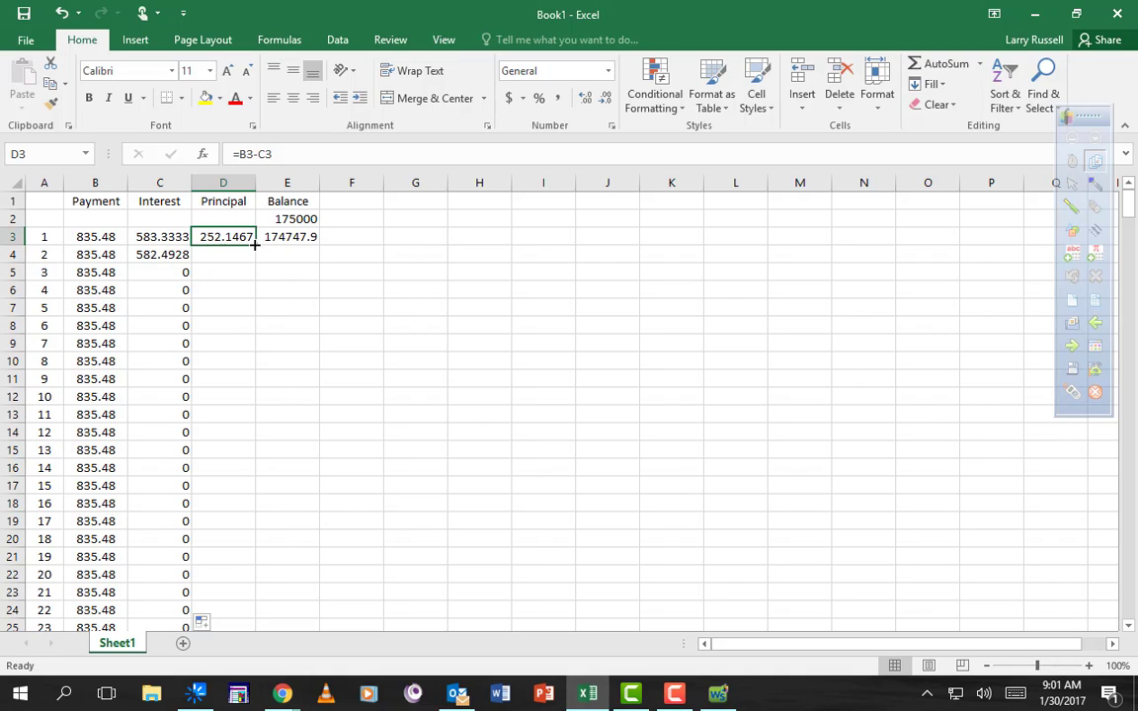
pyautogui.moveTo(254, 245); pyautogui.dragTo(238, 560)
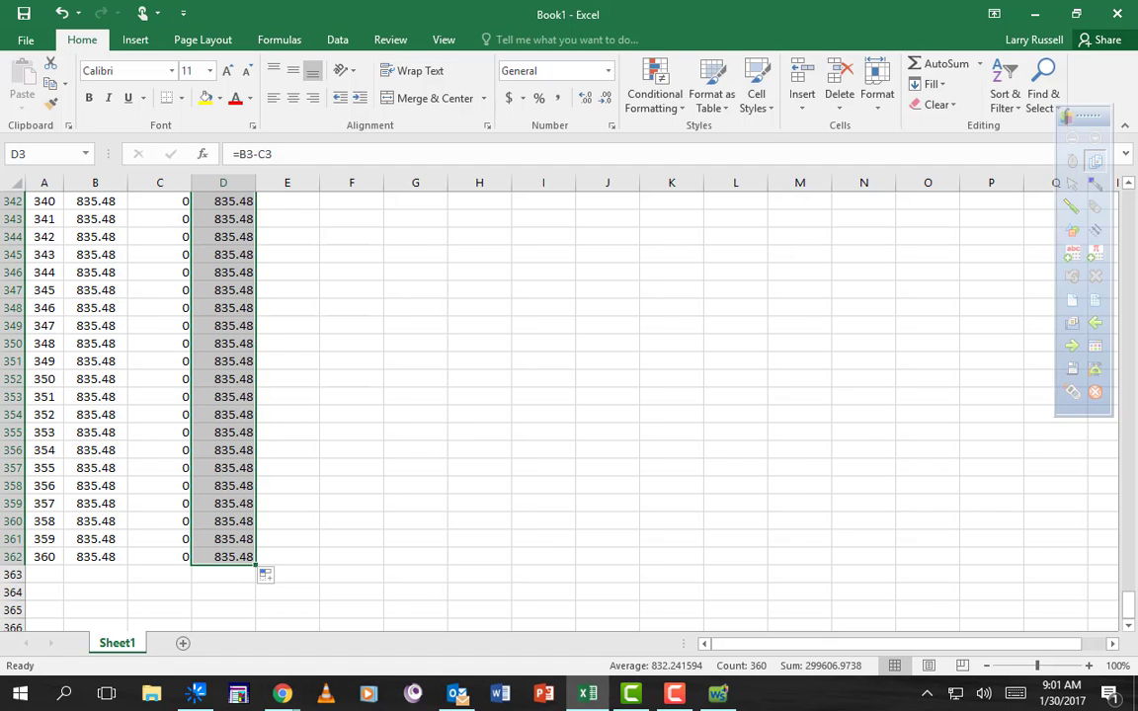
pyautogui.moveTo(1130, 579); pyautogui.dragTo(1132, 193)
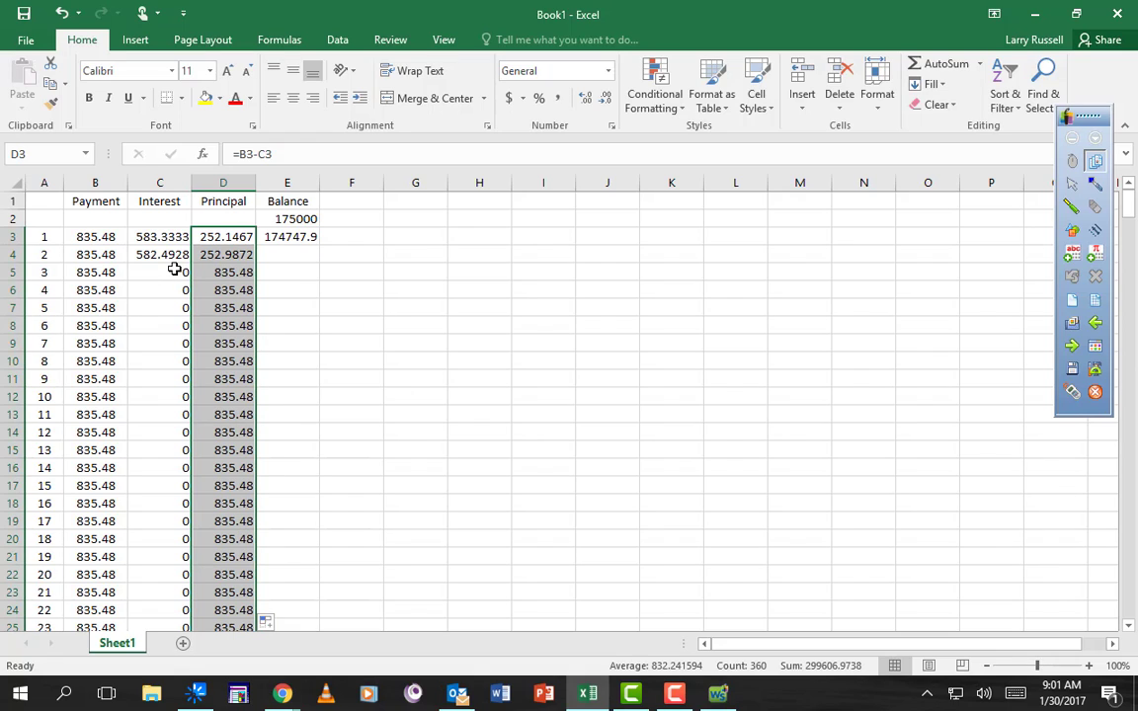
# Step: Extend the balance formula from E3 down to E362 and check the final month's balance formula
pyautogui.click(301, 237)
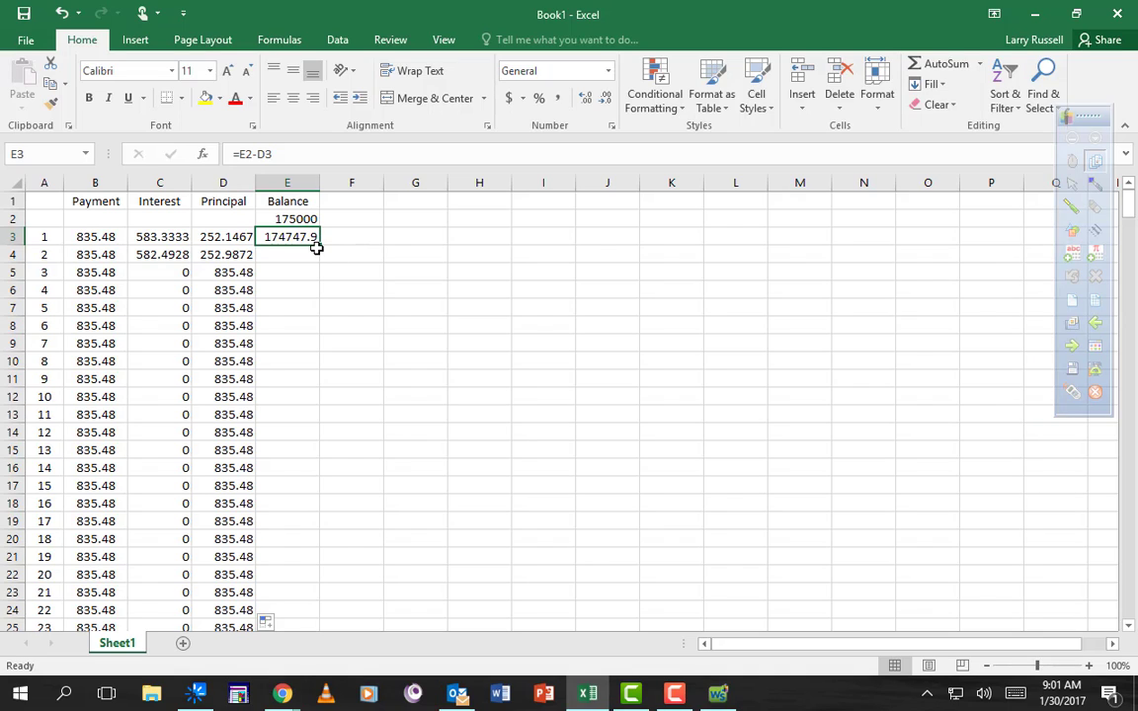
pyautogui.moveTo(318, 246); pyautogui.dragTo(319, 246)
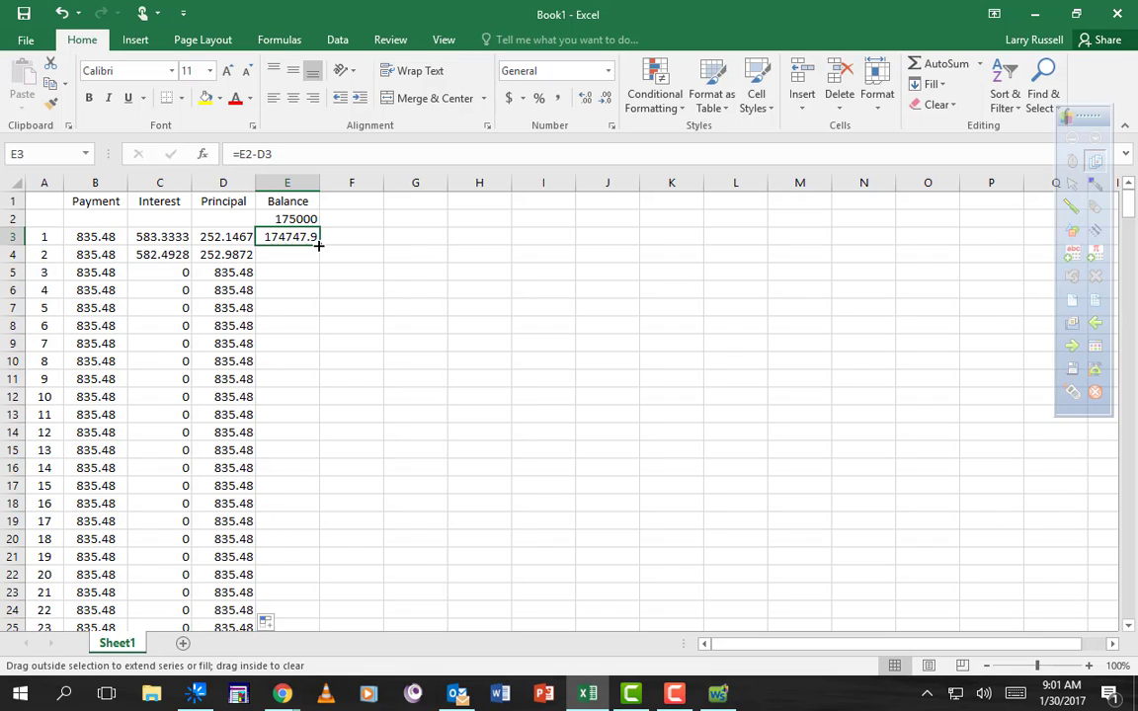
pyautogui.moveTo(318, 246); pyautogui.dragTo(299, 581)
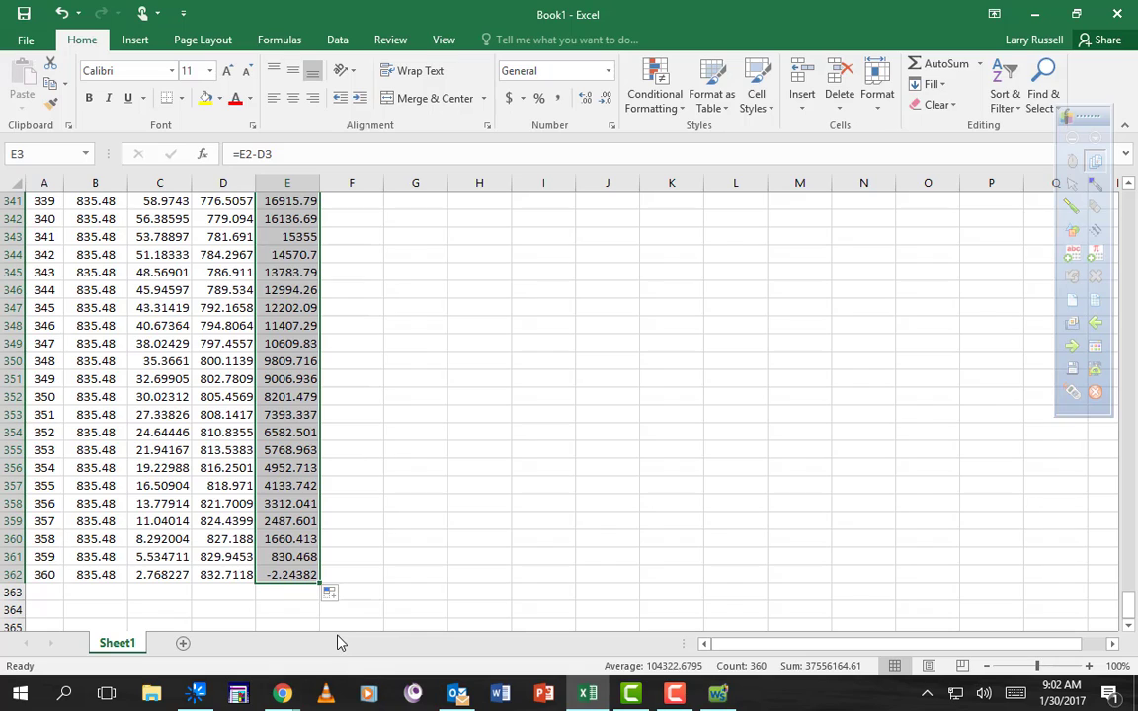
pyautogui.click(303, 572)
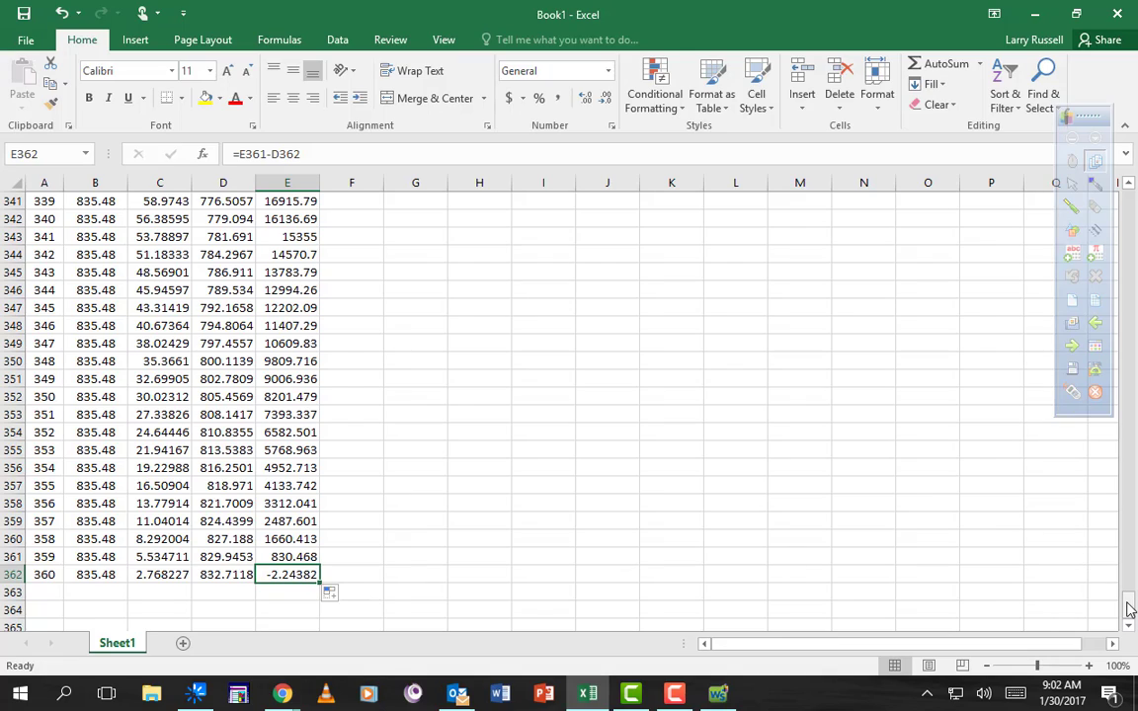
pyautogui.moveTo(1130, 610); pyautogui.dragTo(1132, 202)
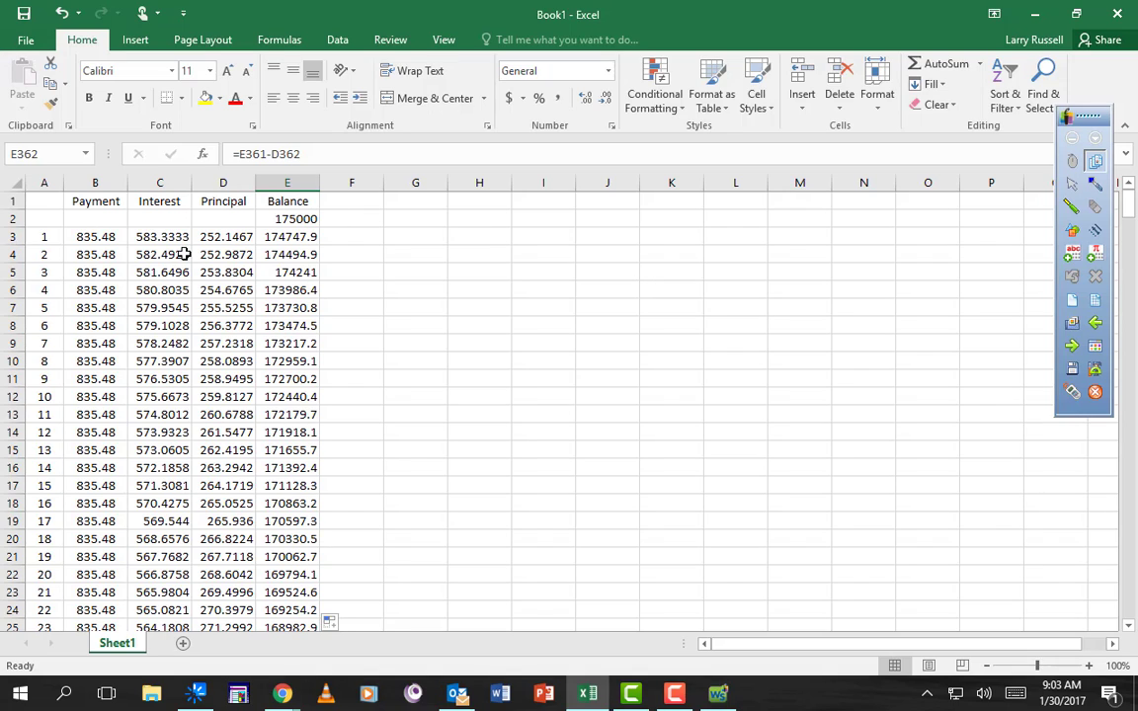
# Step: Apply All Borders to the whole amortization table, range A1:E362
pyautogui.click(49, 200)
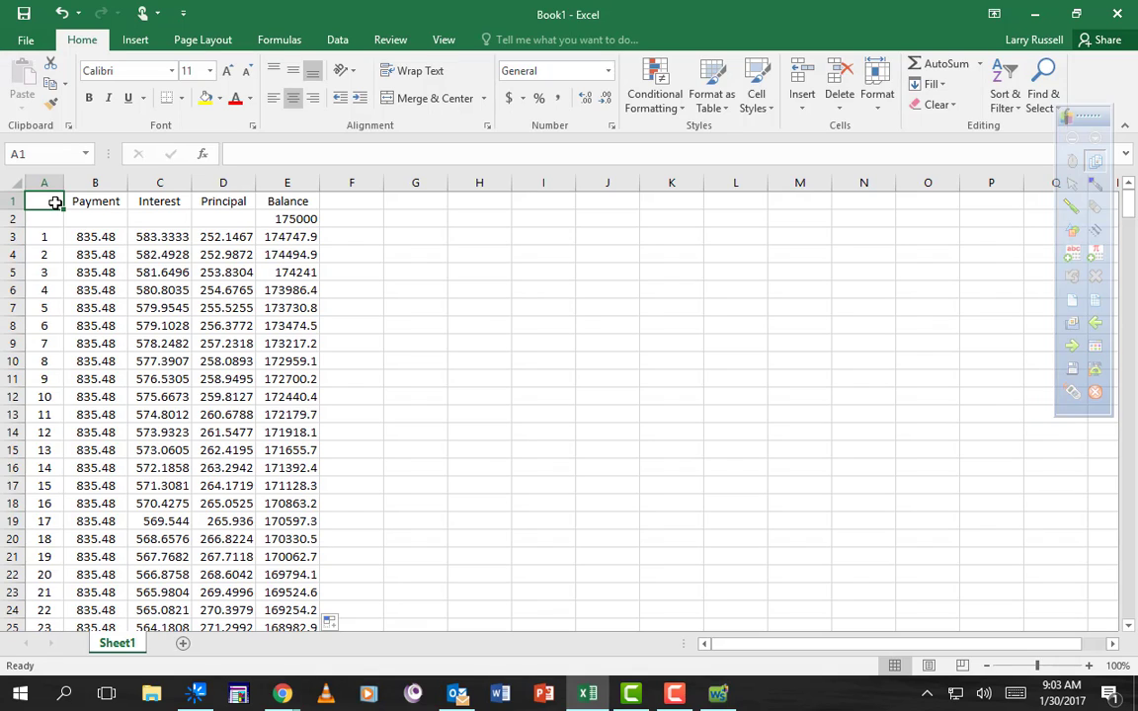
pyautogui.moveTo(56, 202); pyautogui.dragTo(286, 232)
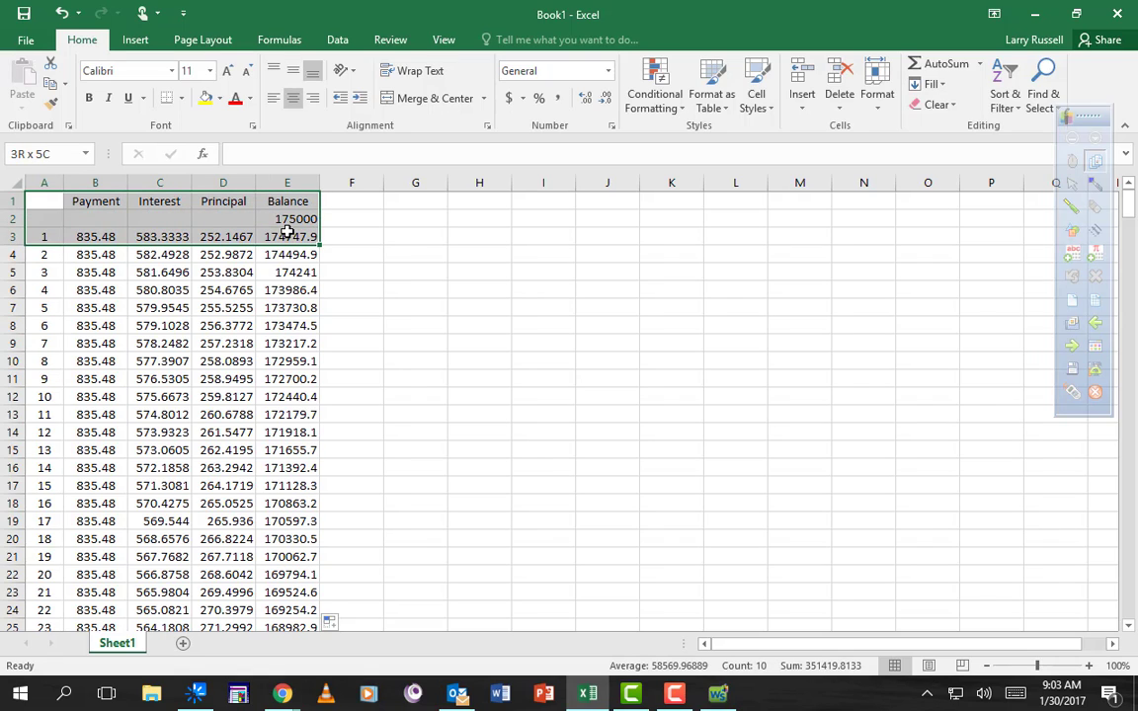
pyautogui.moveTo(286, 231); pyautogui.dragTo(301, 679)
pyautogui.moveTo(301, 679); pyautogui.dragTo(305, 580)
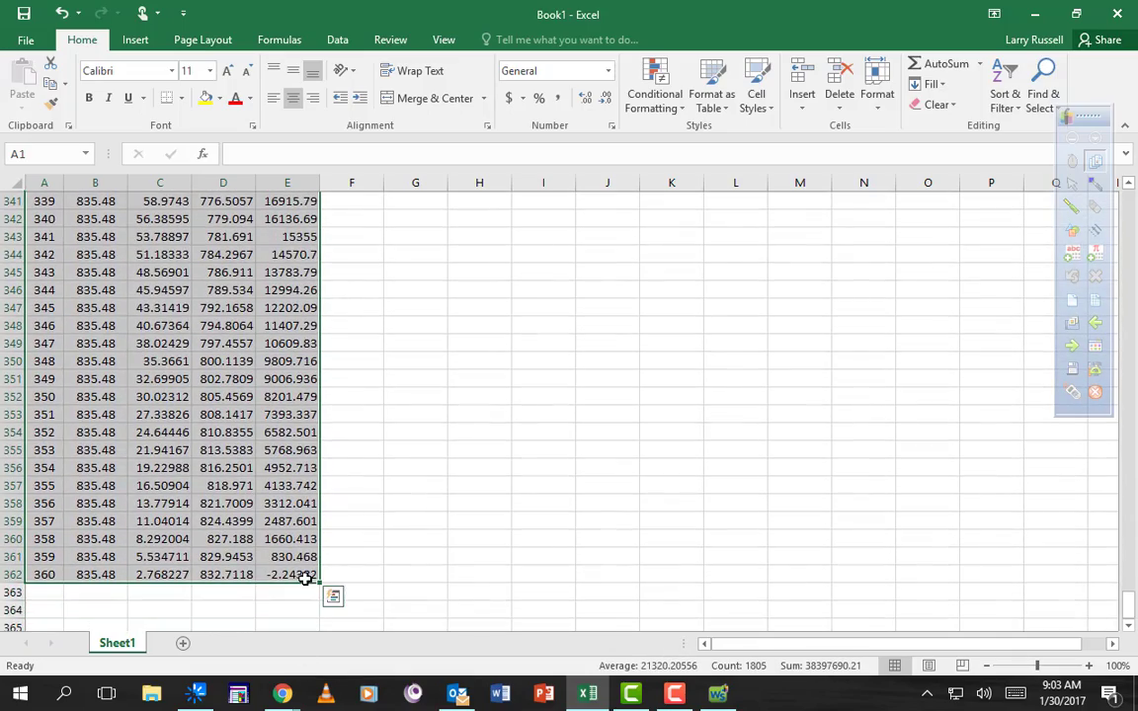
pyautogui.click(182, 99)
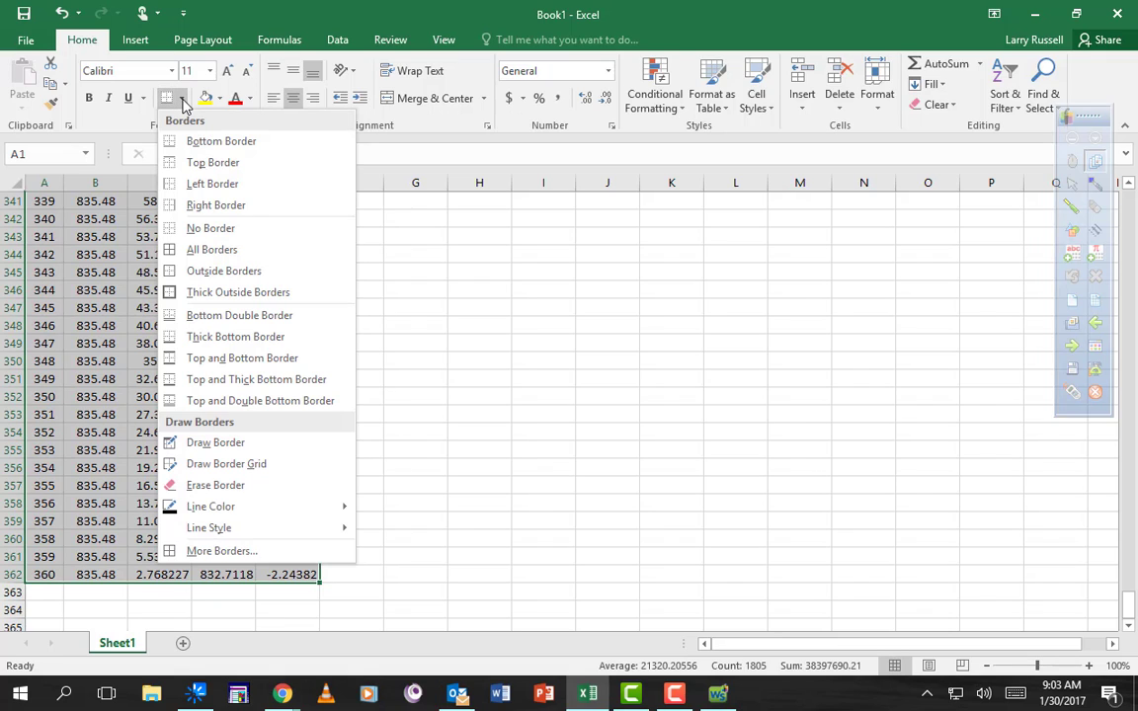
pyautogui.click(174, 255)
pyautogui.scroll(20, 198, 297)
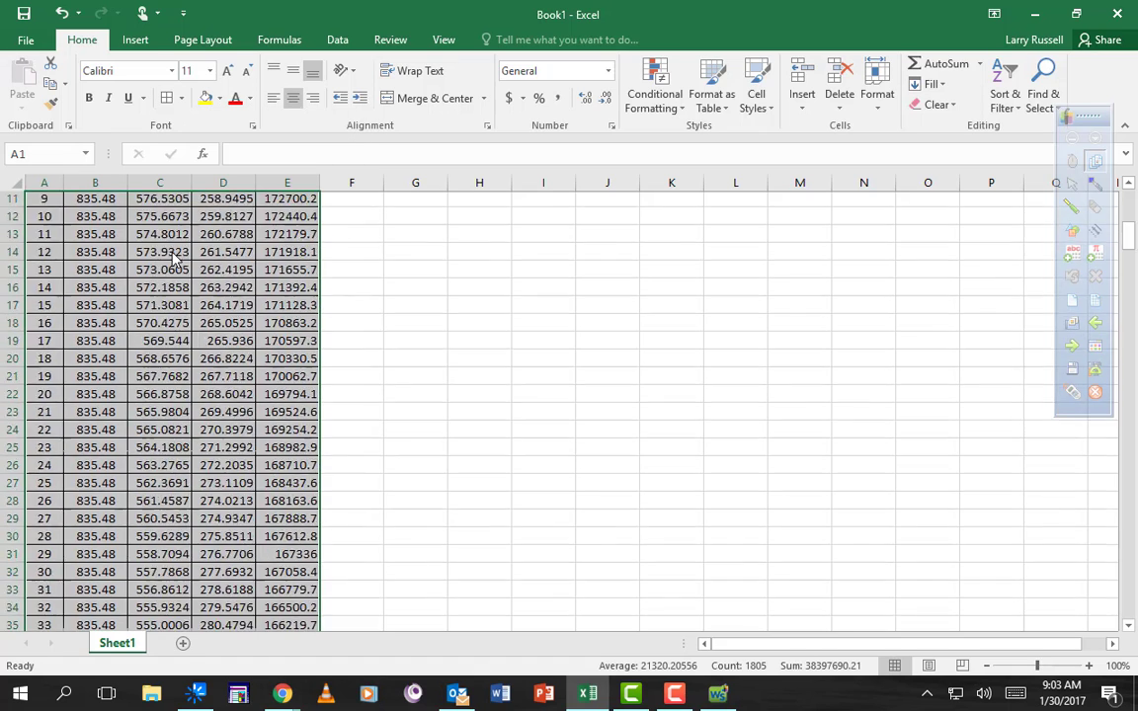
pyautogui.click(207, 249)
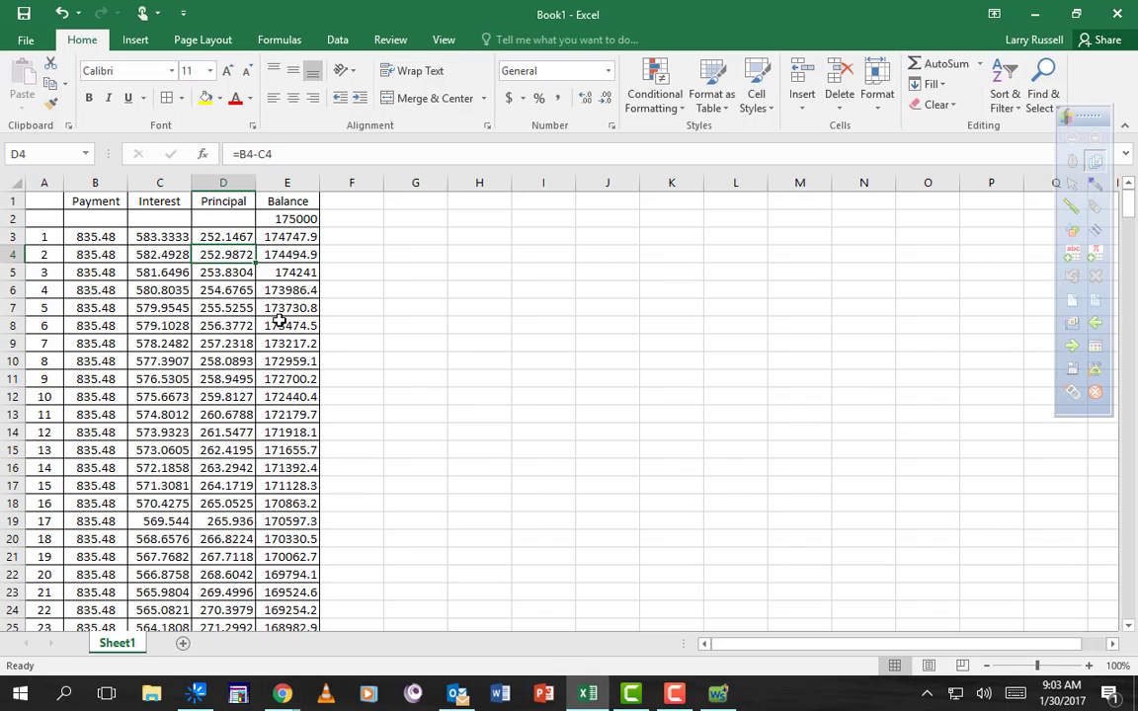
# Step: Format the payment, interest, principal and balance amounts in B2:E362 with the dollar Accounting number format
pyautogui.click(84, 216)
pyautogui.moveTo(84, 216); pyautogui.dragTo(304, 616)
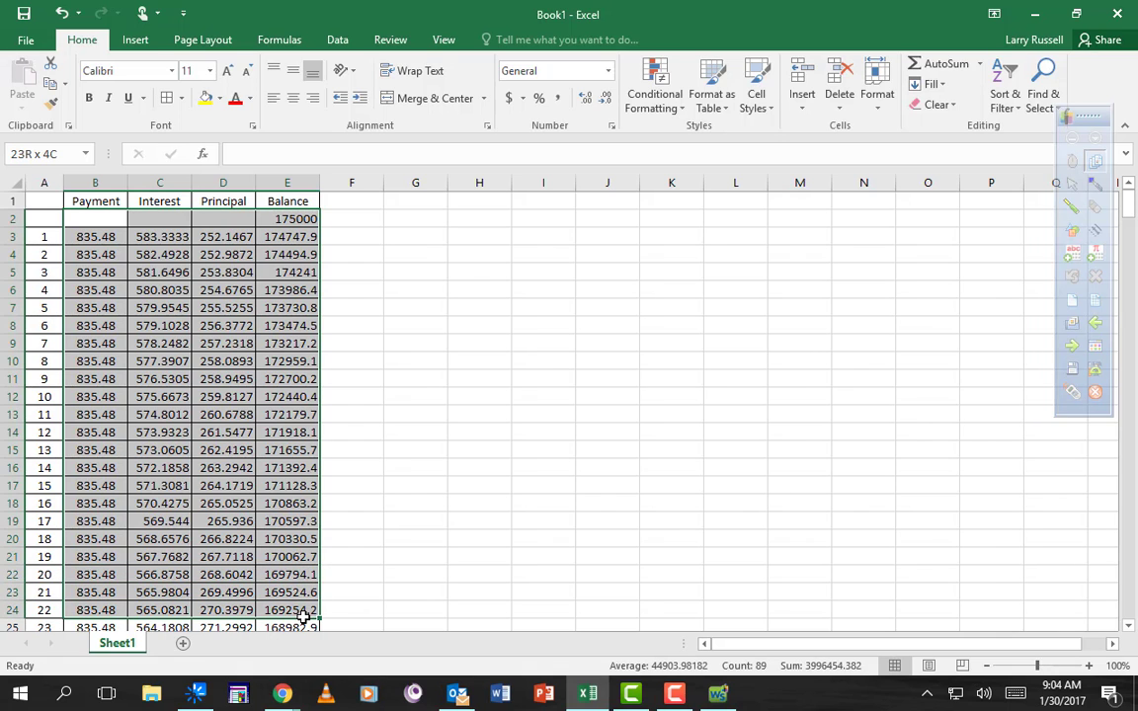
pyautogui.moveTo(304, 615); pyautogui.dragTo(290, 574)
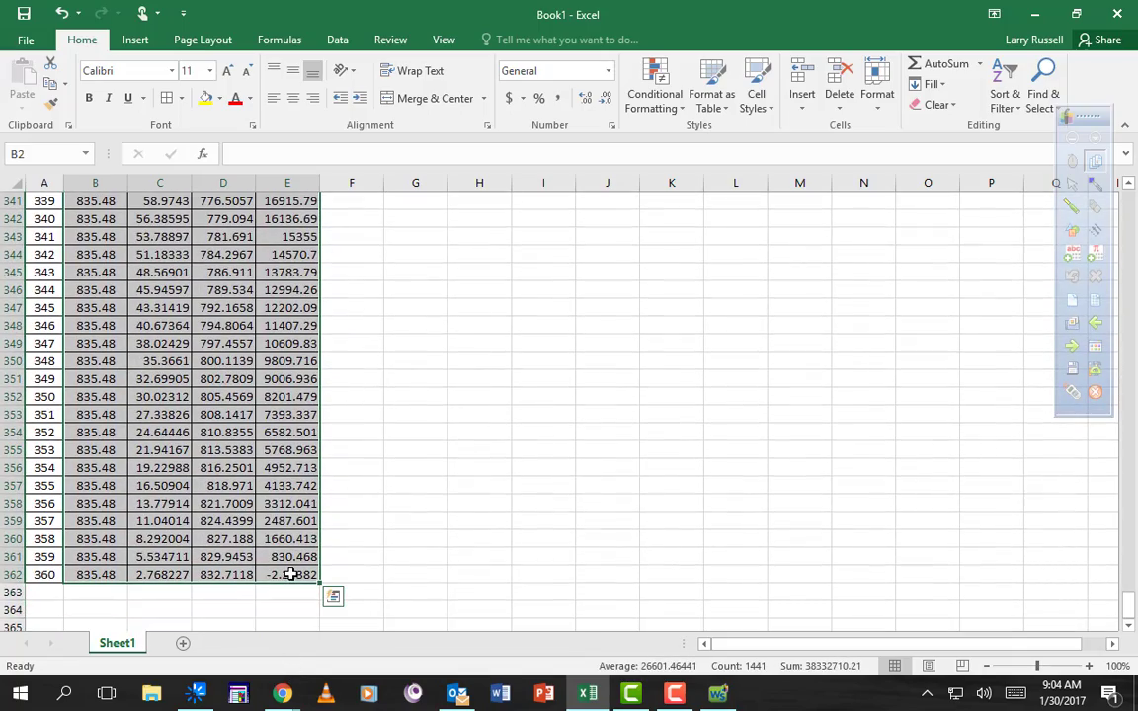
pyautogui.click(508, 101)
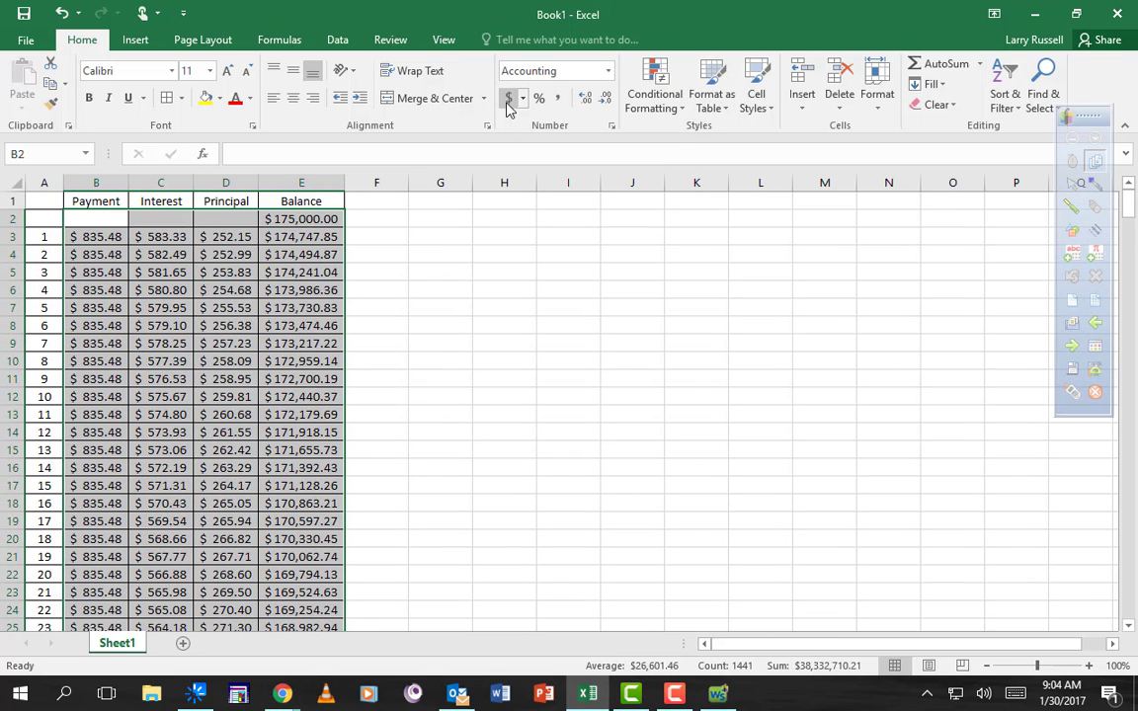
pyautogui.click(269, 296)
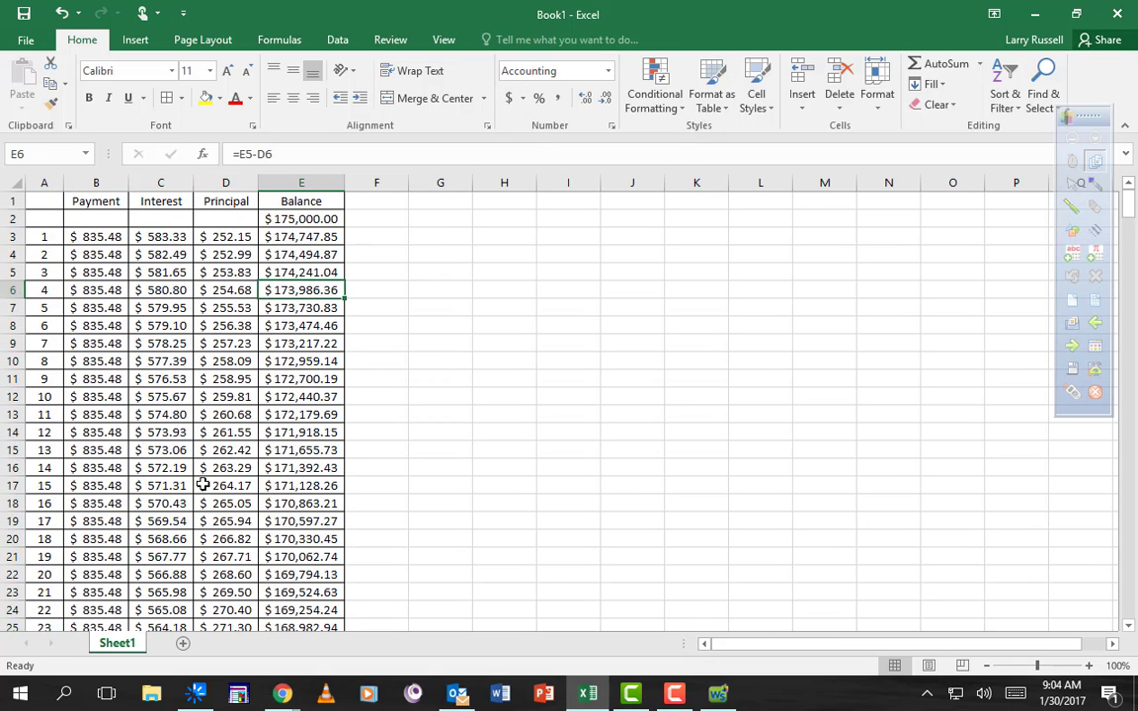
# Step: Review how interest, principal and balance change across the schedule from the first month through month 360
pyautogui.scroll(-10, 229, 596)
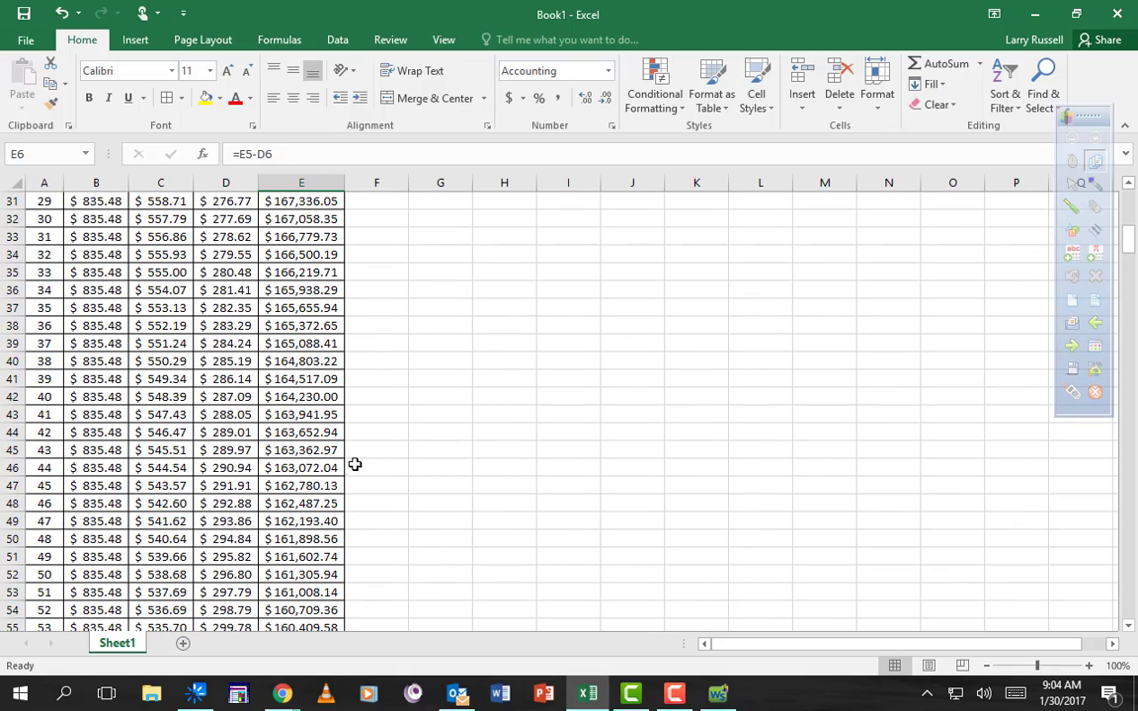
pyautogui.scroll(-8, 326, 524)
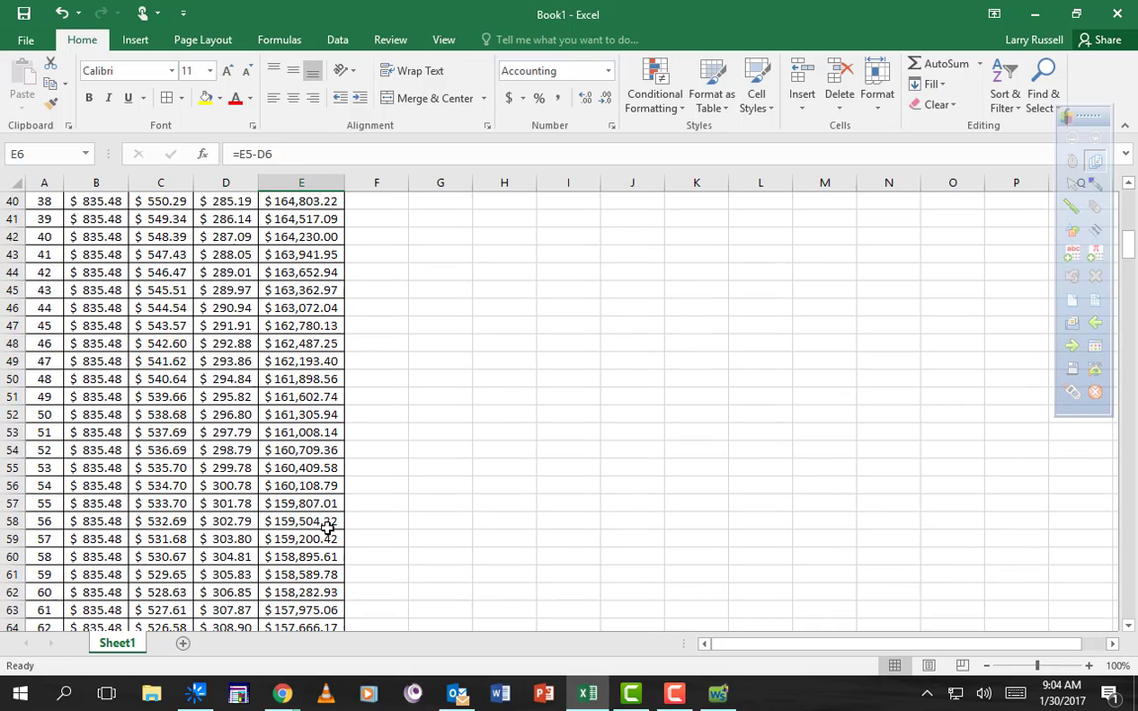
pyautogui.scroll(-20, 327, 530)
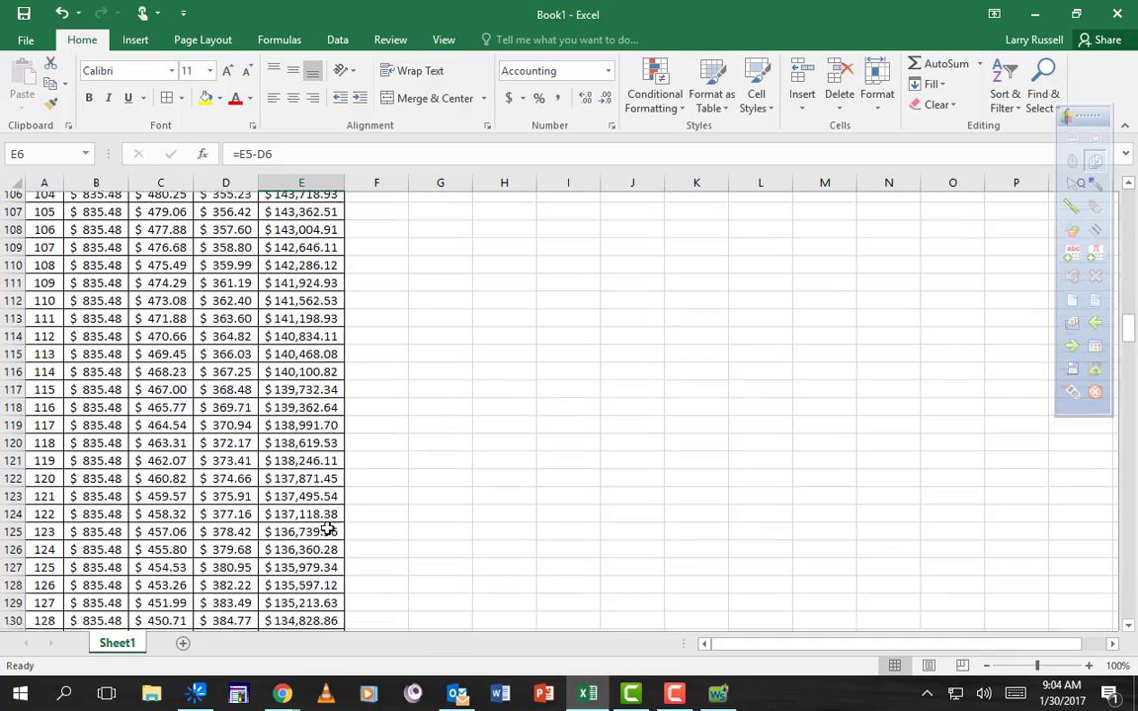
pyautogui.moveTo(1128, 350); pyautogui.dragTo(1136, 612)
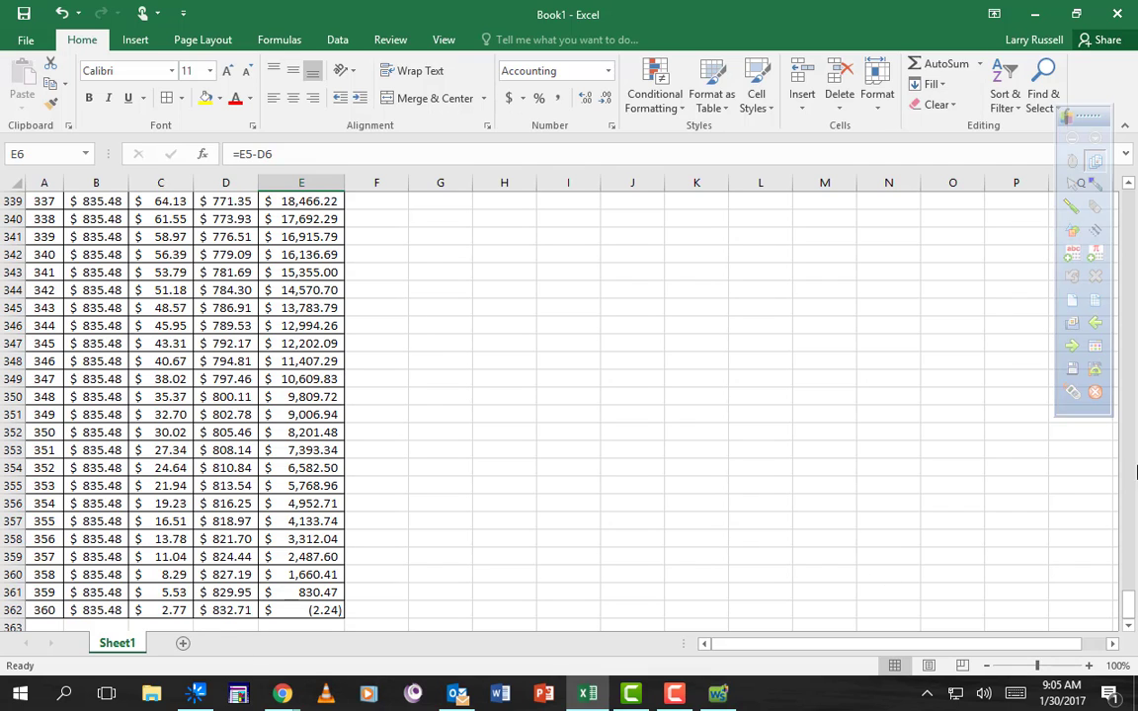
pyautogui.moveTo(1132, 620); pyautogui.dragTo(1132, 202)
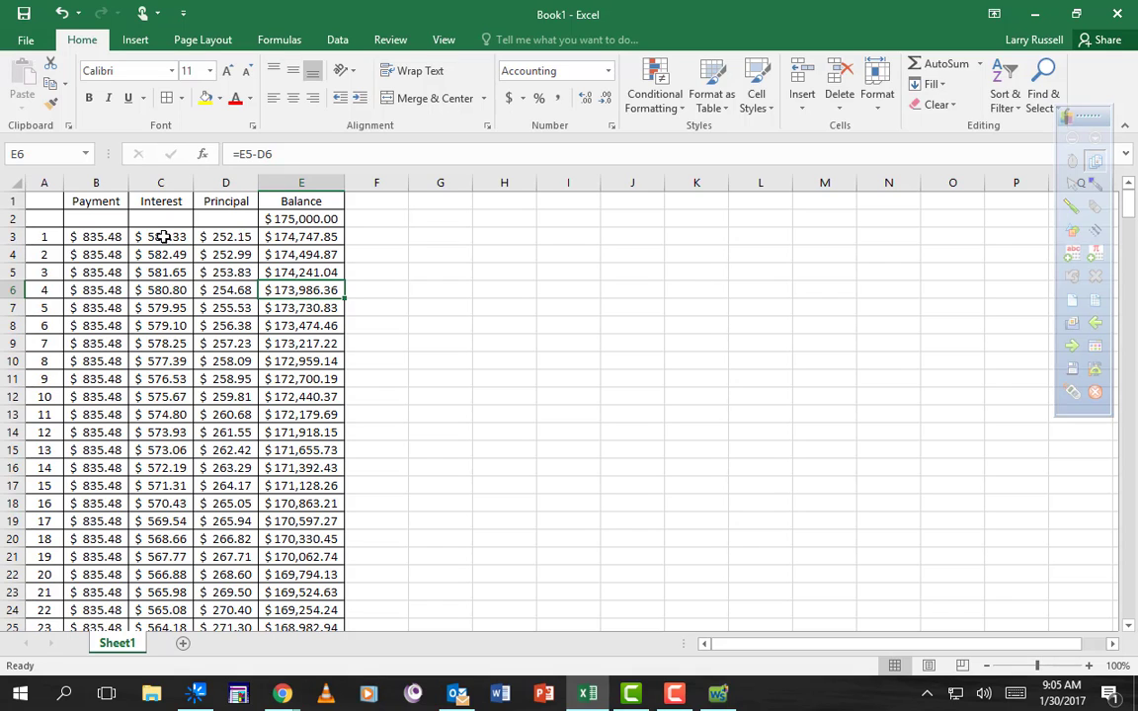
# Step: Total the Interest column C3:C362 with AutoSum, placing the sum in C363 below month 360
pyautogui.moveTo(148, 229); pyautogui.dragTo(175, 275)
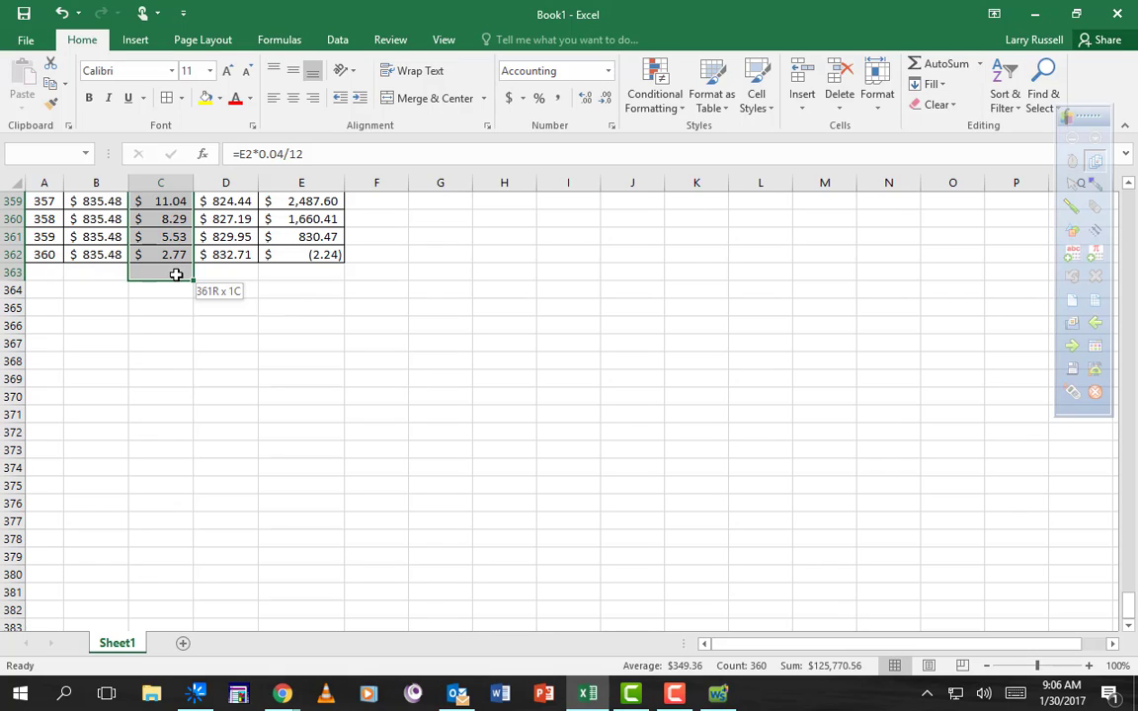
pyautogui.moveTo(176, 275); pyautogui.dragTo(176, 274)
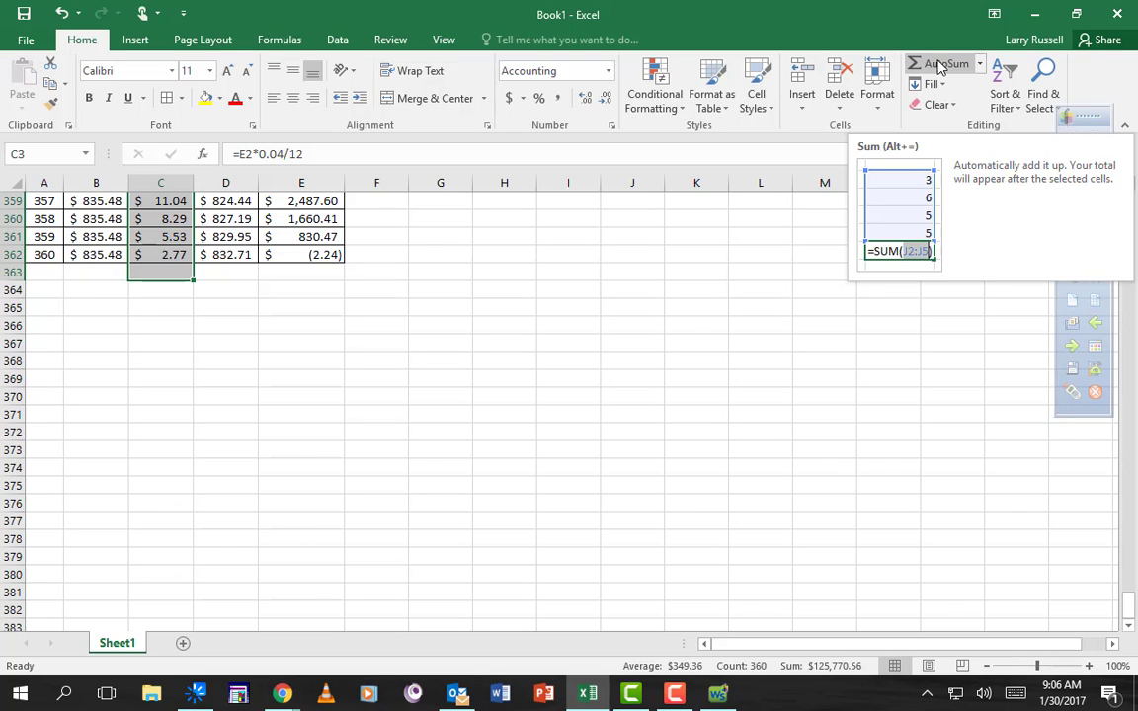
pyautogui.click(941, 65)
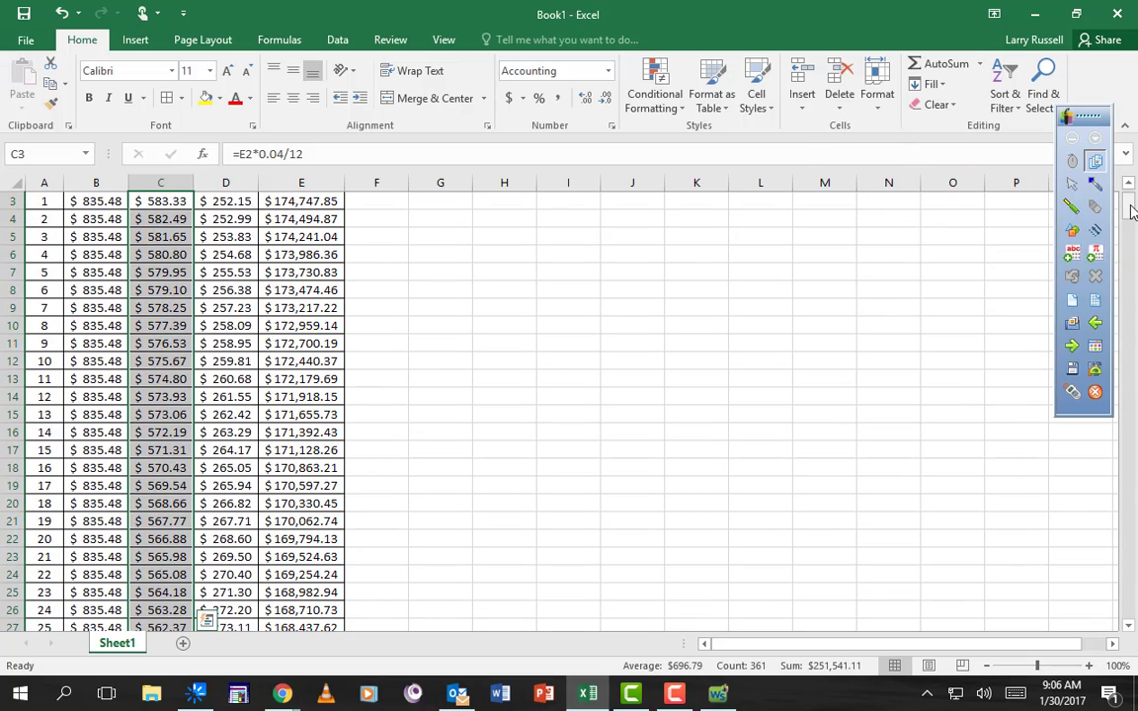
pyautogui.moveTo(1128, 203); pyautogui.dragTo(1134, 625)
pyautogui.scroll(-1, 1134, 625)
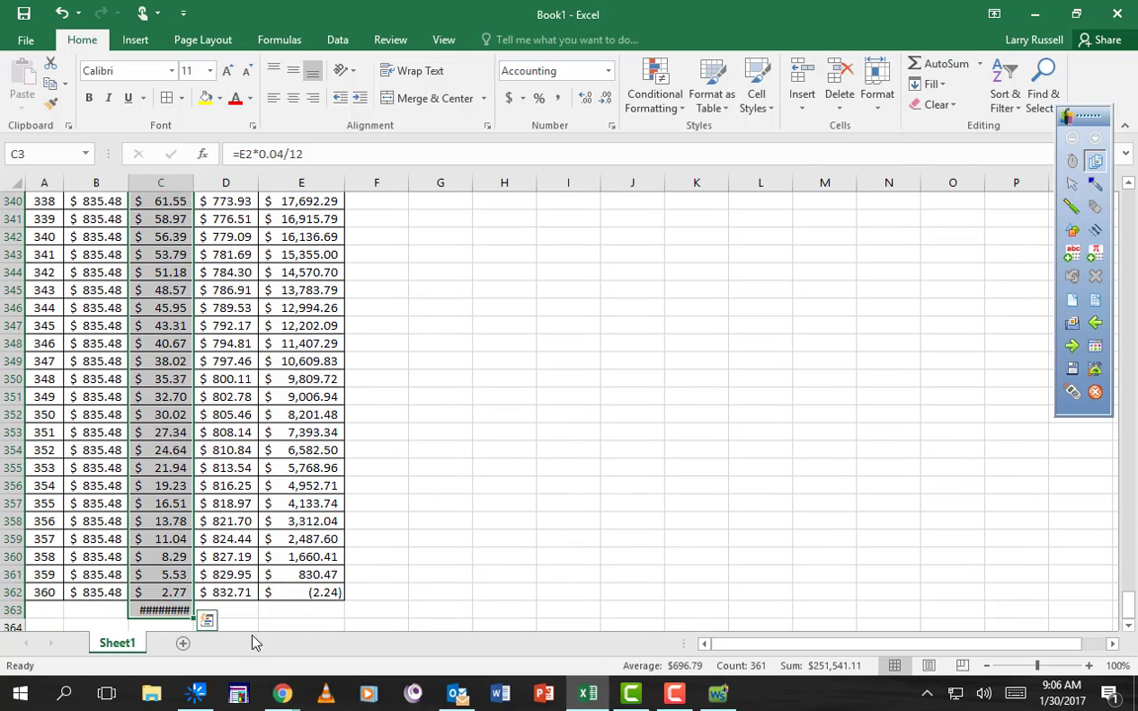
pyautogui.click(187, 627)
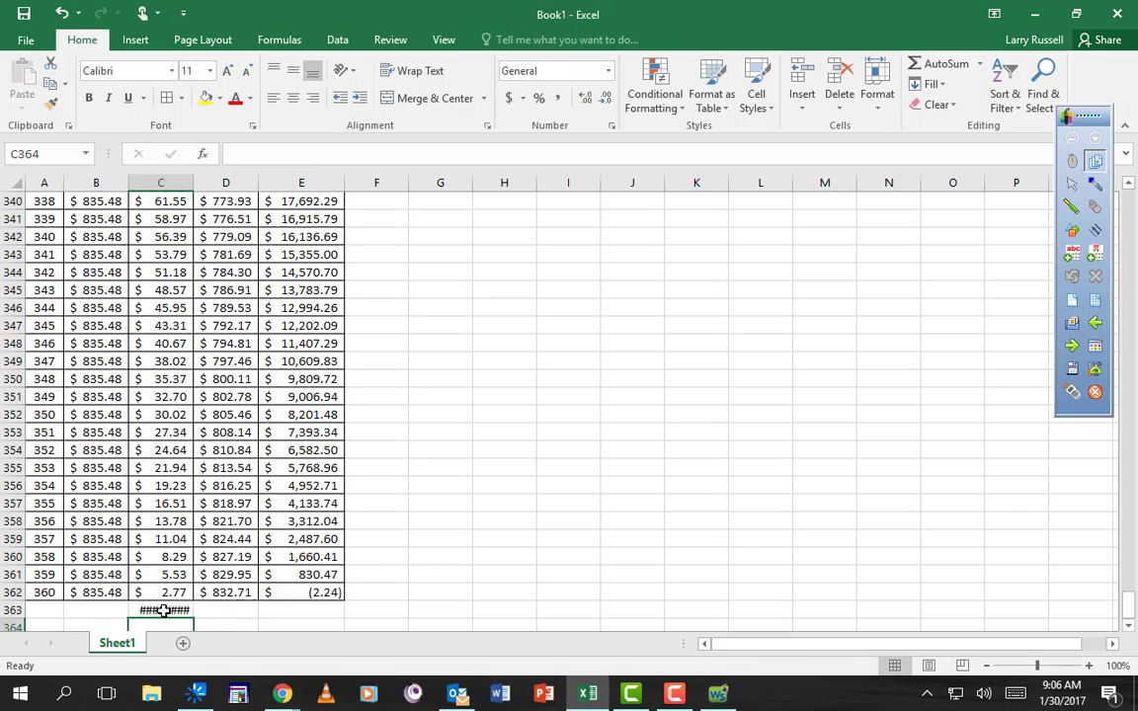
# Step: Widen column C until the interest total in C363 fits, and check that cell's SUM formula
pyautogui.moveTo(167, 611)
pyautogui.moveTo(190, 183); pyautogui.dragTo(221, 181)
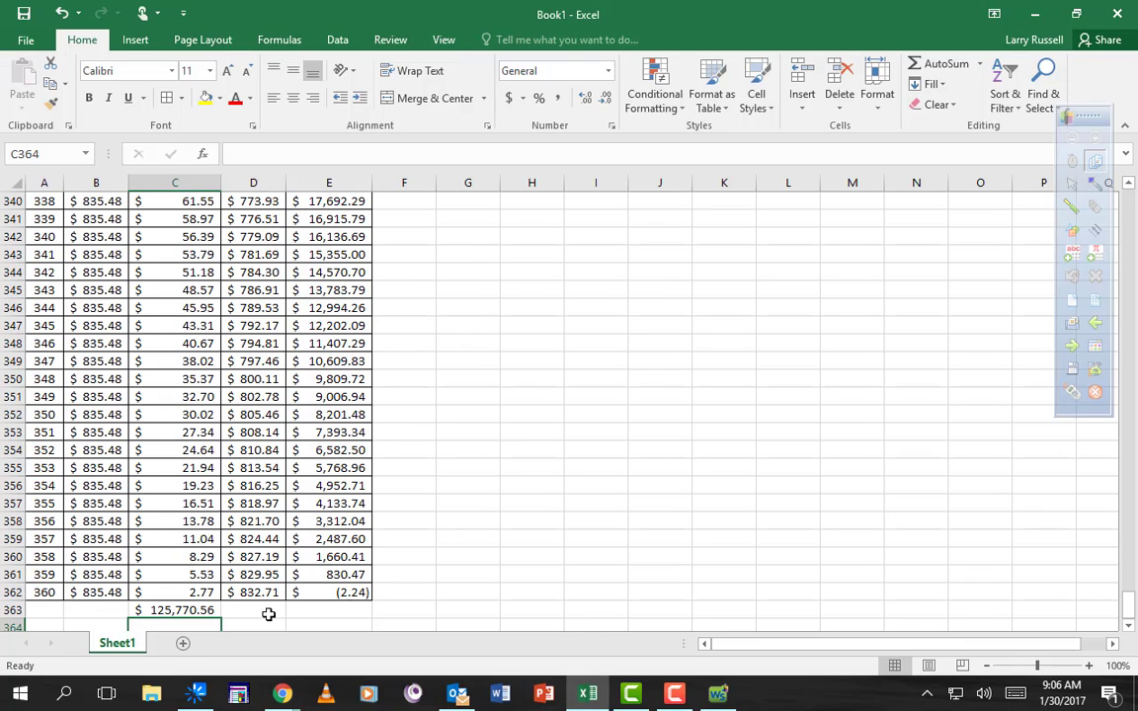
pyautogui.click(163, 610)
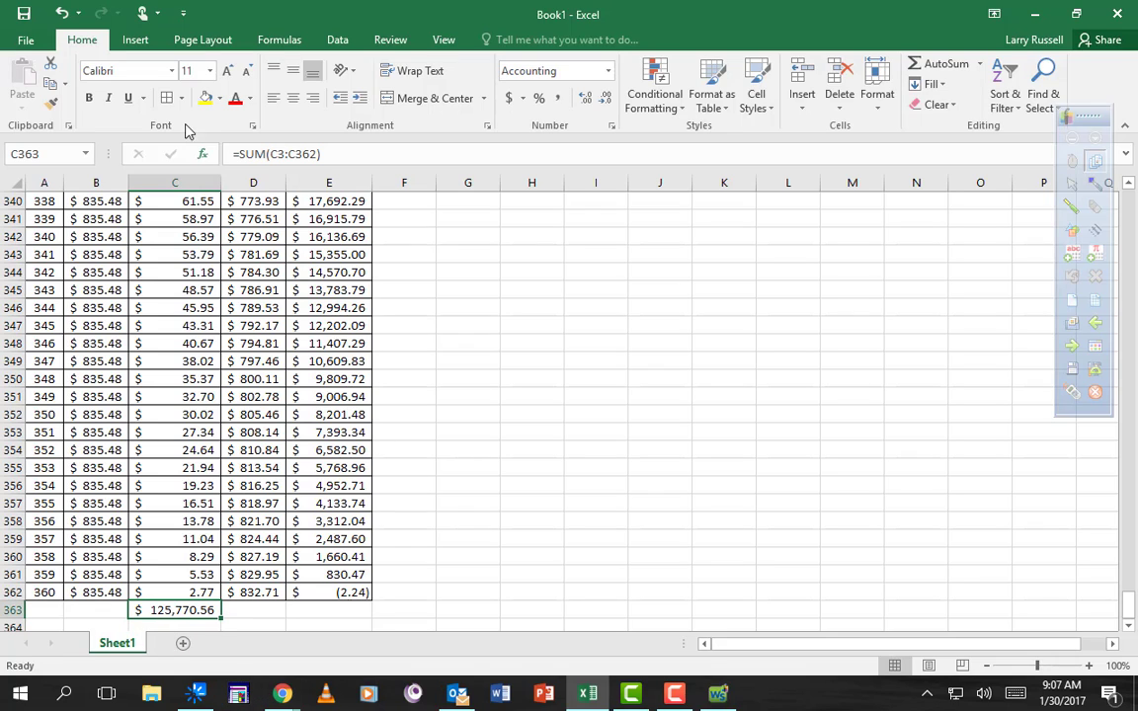
pyautogui.click(254, 606)
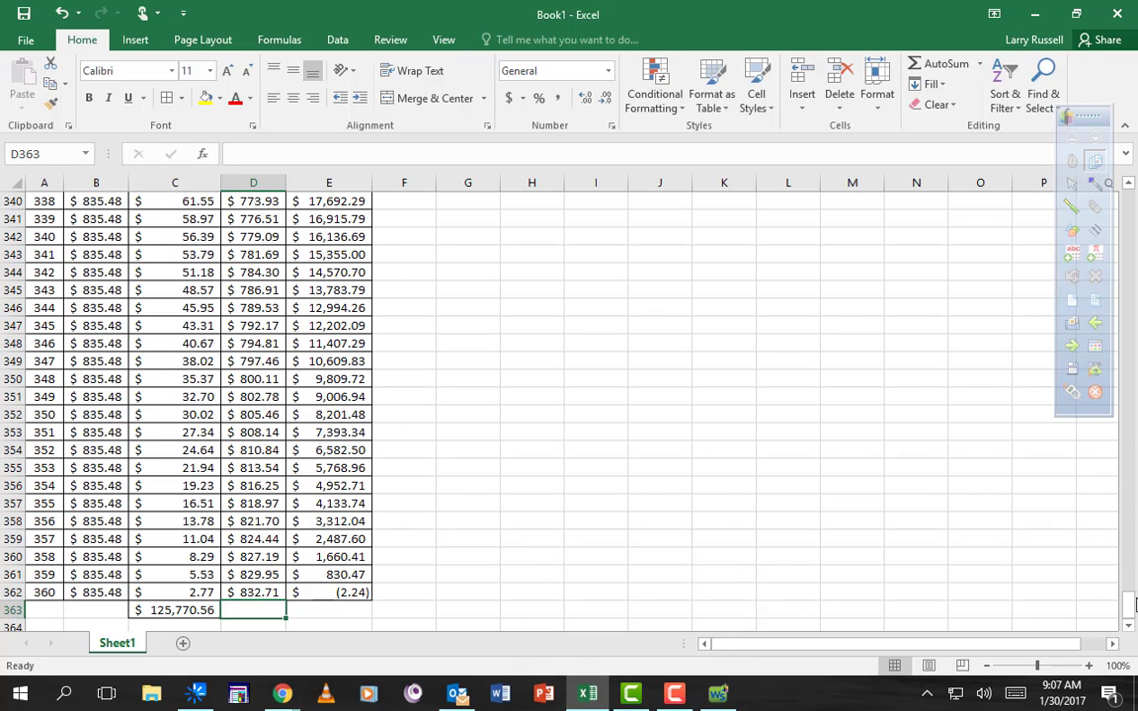
# Step: Center-align the contents of columns A through E across the amortization table
pyautogui.moveTo(1133, 604); pyautogui.dragTo(1133, 597)
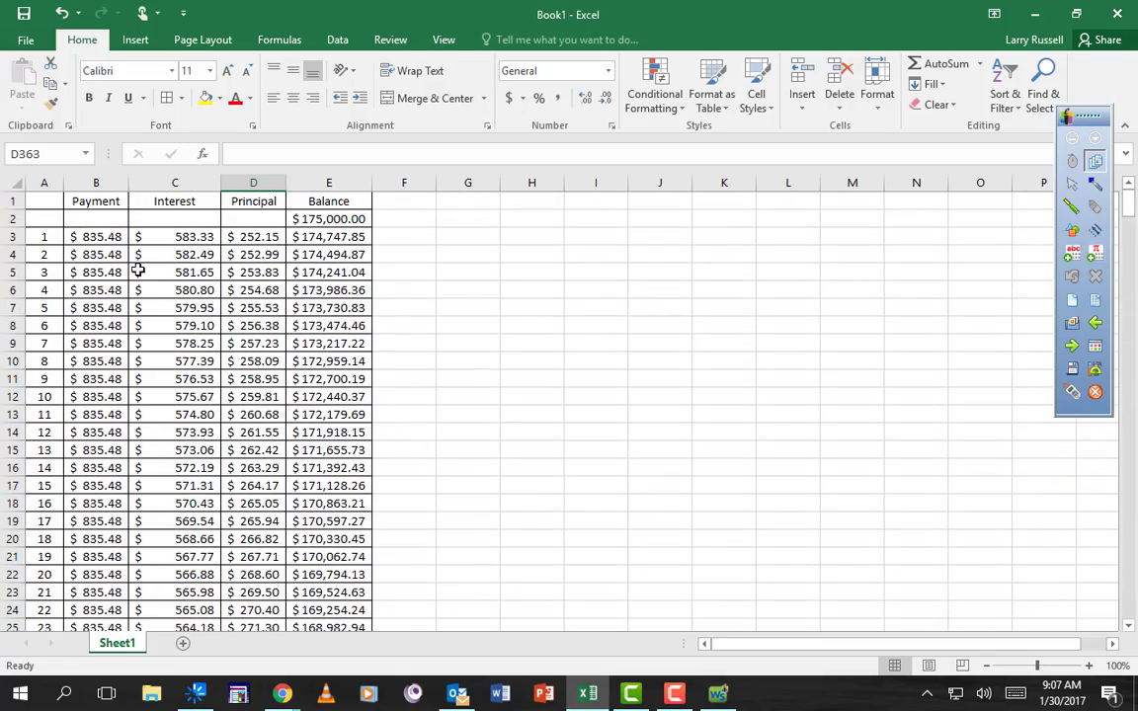
pyautogui.moveTo(49, 182); pyautogui.dragTo(312, 179)
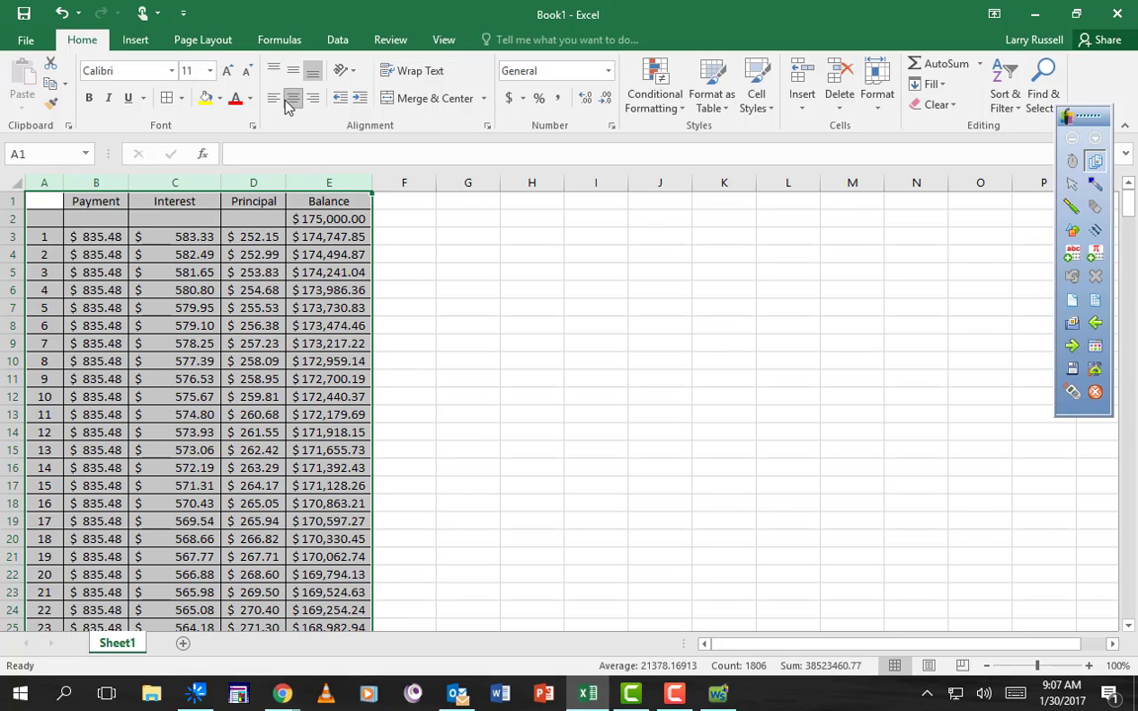
pyautogui.click(293, 98)
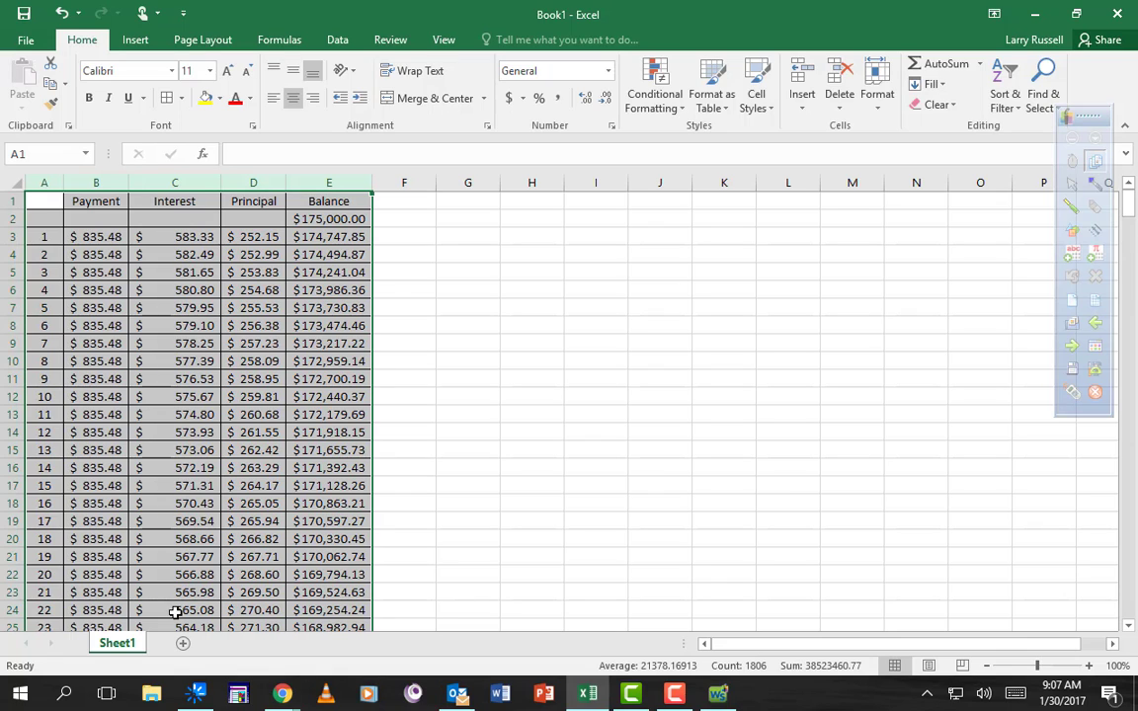
pyautogui.click(405, 465)
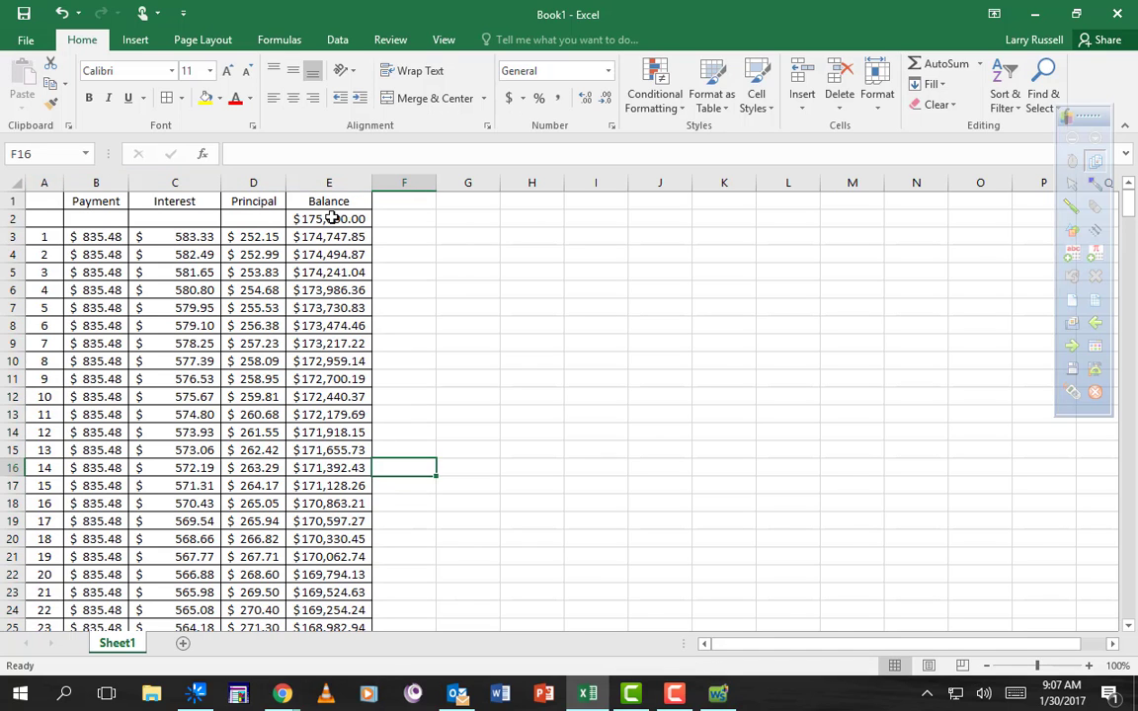
# Step: Review the starting balance in E2, the month 1 interest formula in C3, and the interest total below month 360
pyautogui.click(331, 218)
pyautogui.click(185, 236)
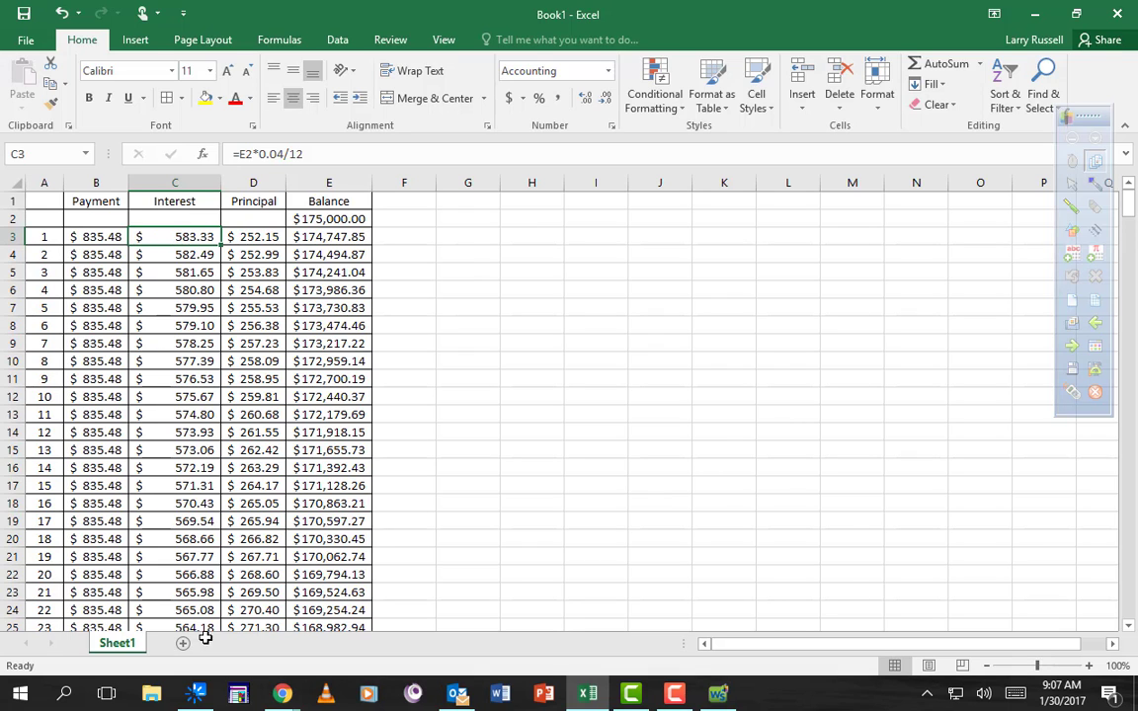
pyautogui.scroll(-3, 228, 501)
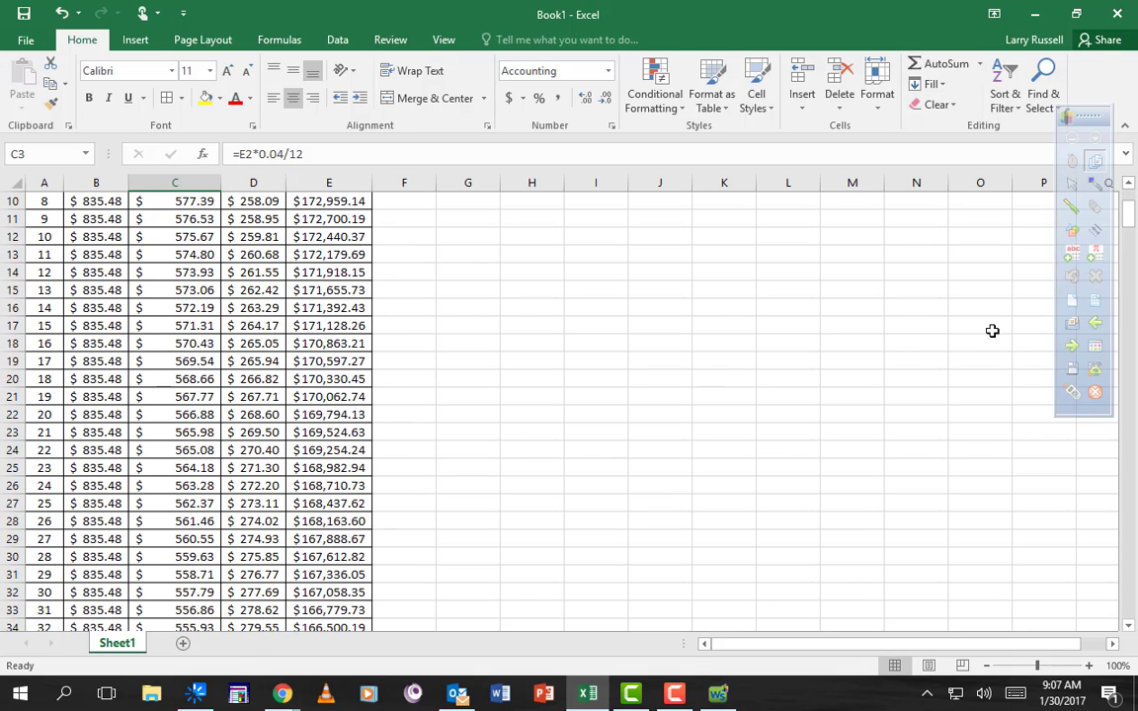
pyautogui.moveTo(1128, 212); pyautogui.dragTo(1132, 624)
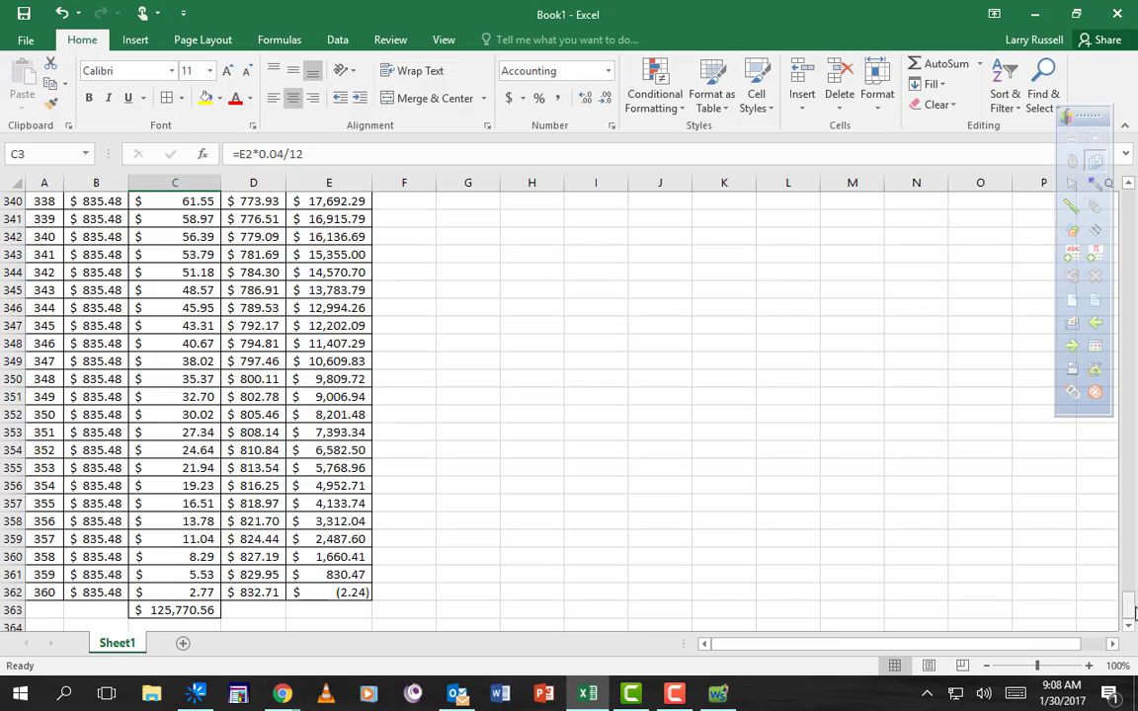
pyautogui.moveTo(1128, 603); pyautogui.dragTo(1132, 190)
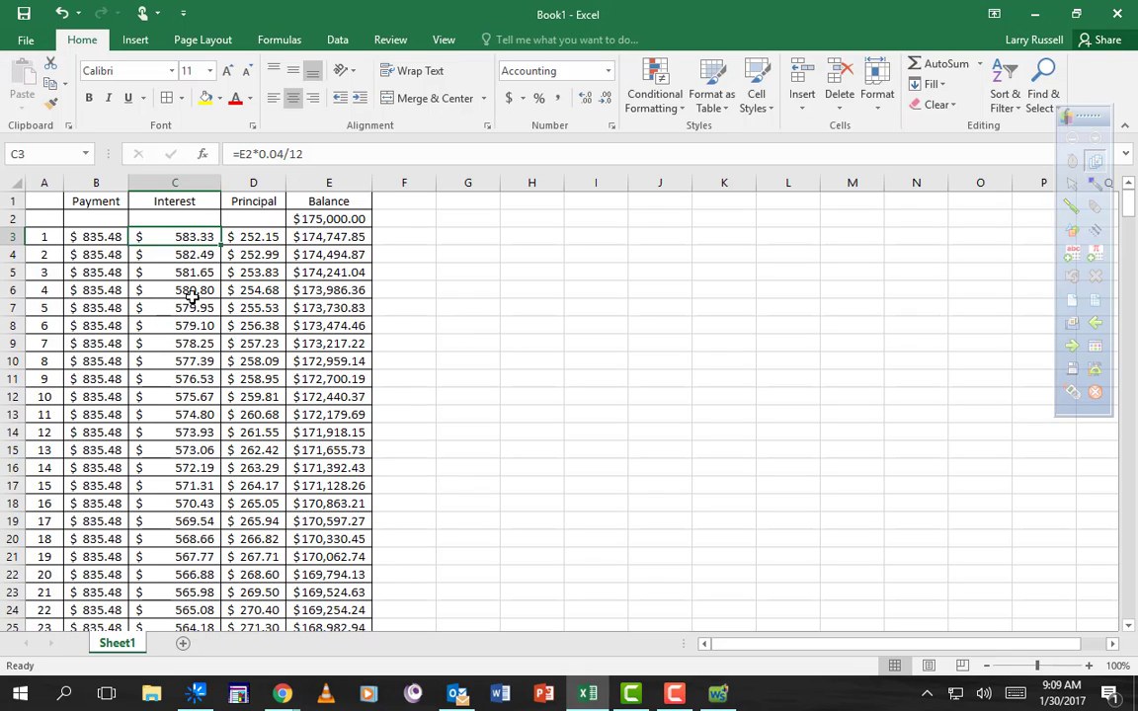
# Step: Switch to Snipping Tool, capture the amortization table from its headers through about month 9, and close the snip
pyautogui.click(28, 700)
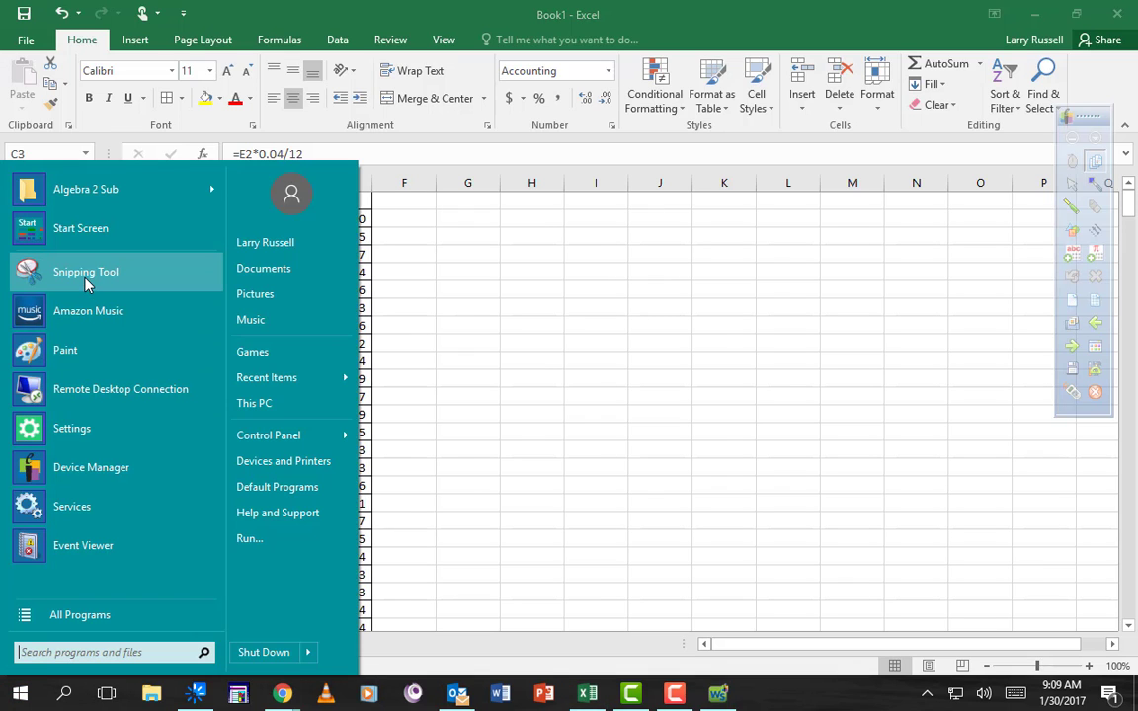
pyautogui.moveTo(76, 259); pyautogui.dragTo(87, 286)
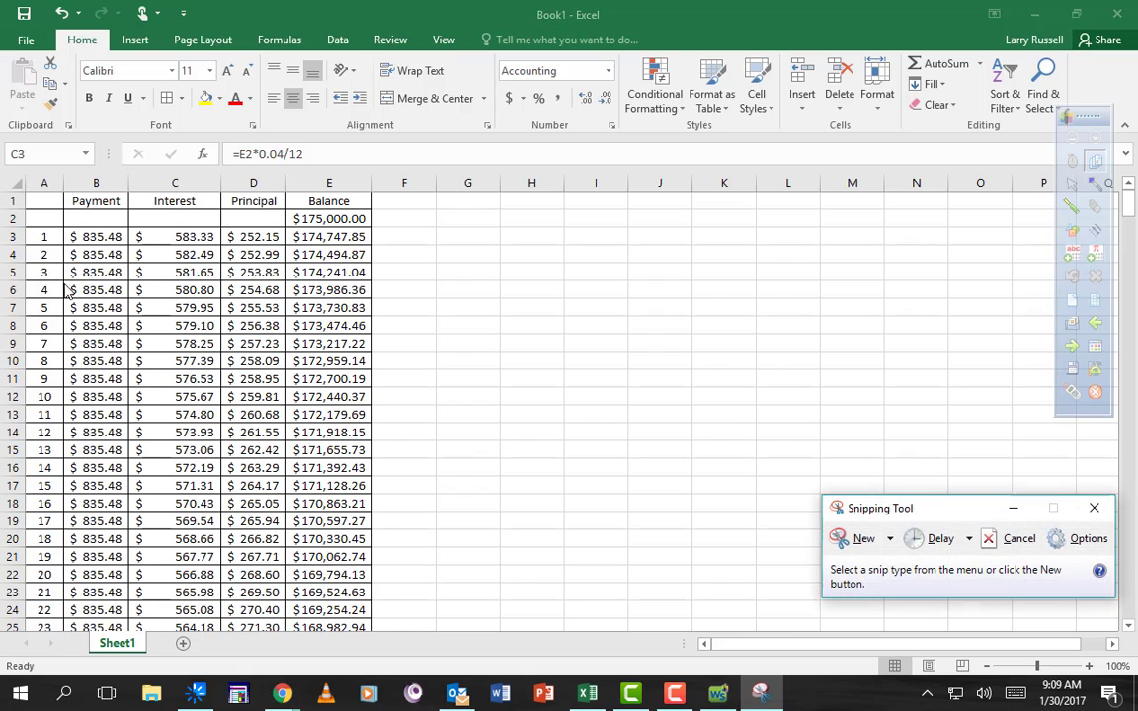
pyautogui.click(848, 538)
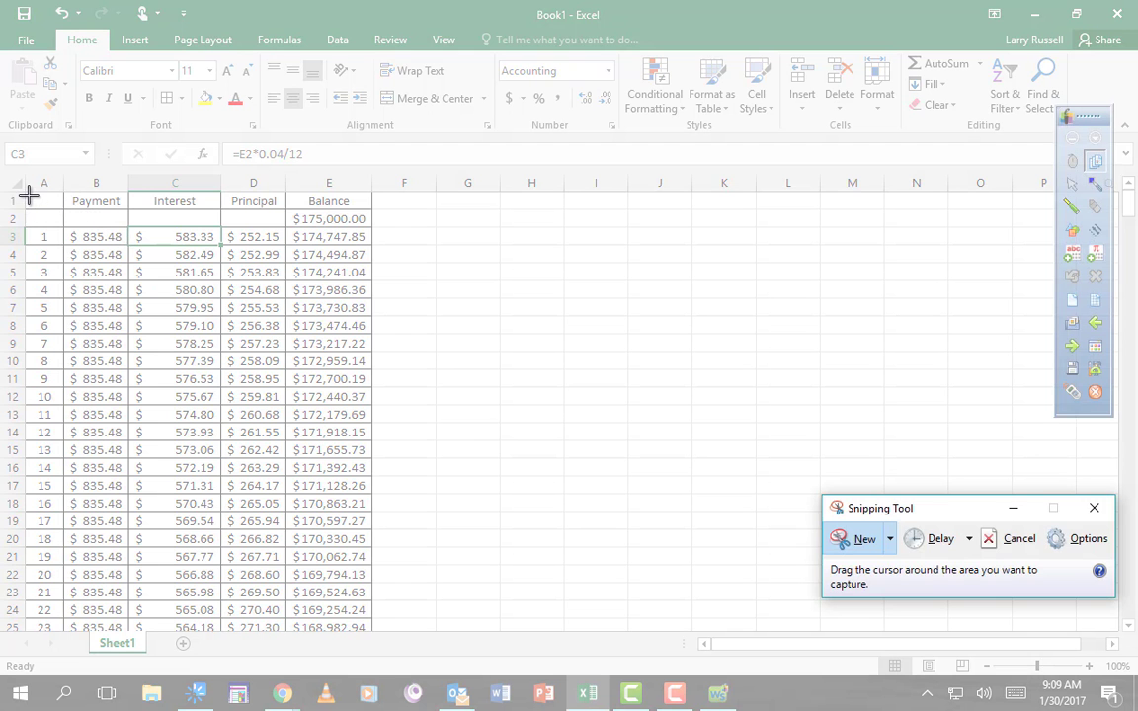
pyautogui.moveTo(29, 195); pyautogui.dragTo(373, 397)
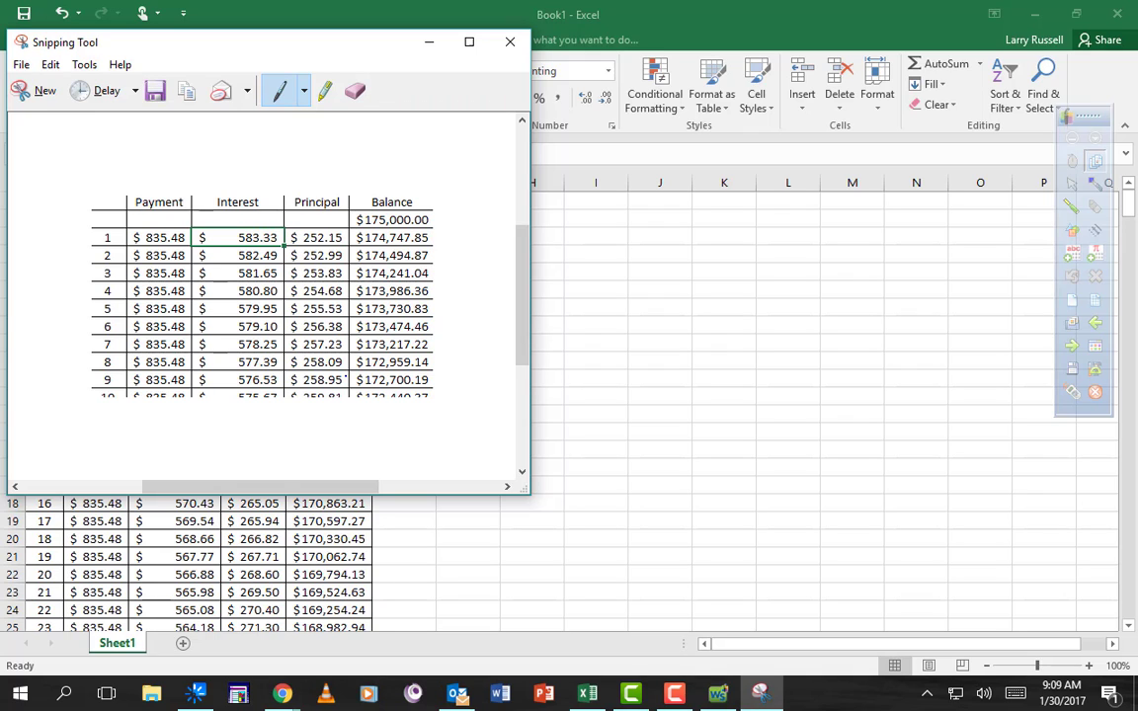
pyautogui.click(510, 41)
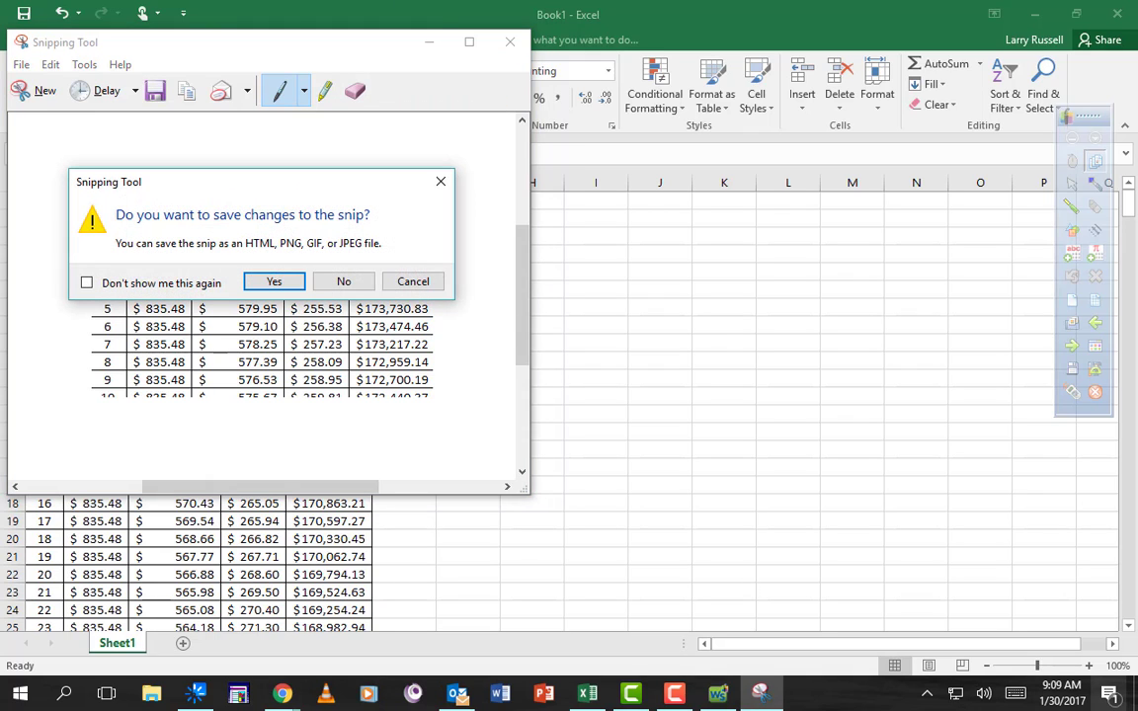